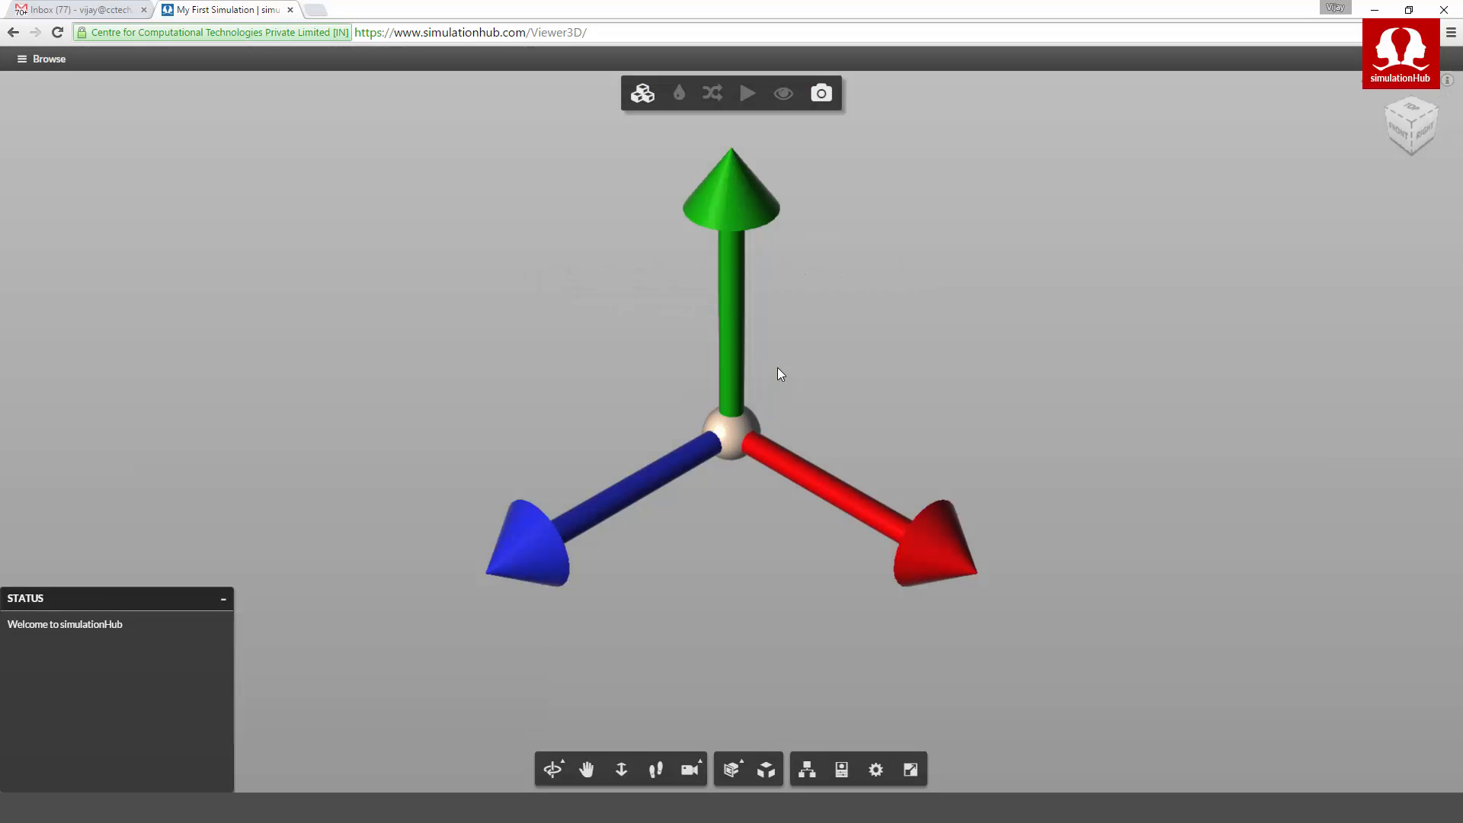
# - Upload the local geometry file "Home layout plan.stp" from the CAD Model folder
pyautogui.click(634, 102)
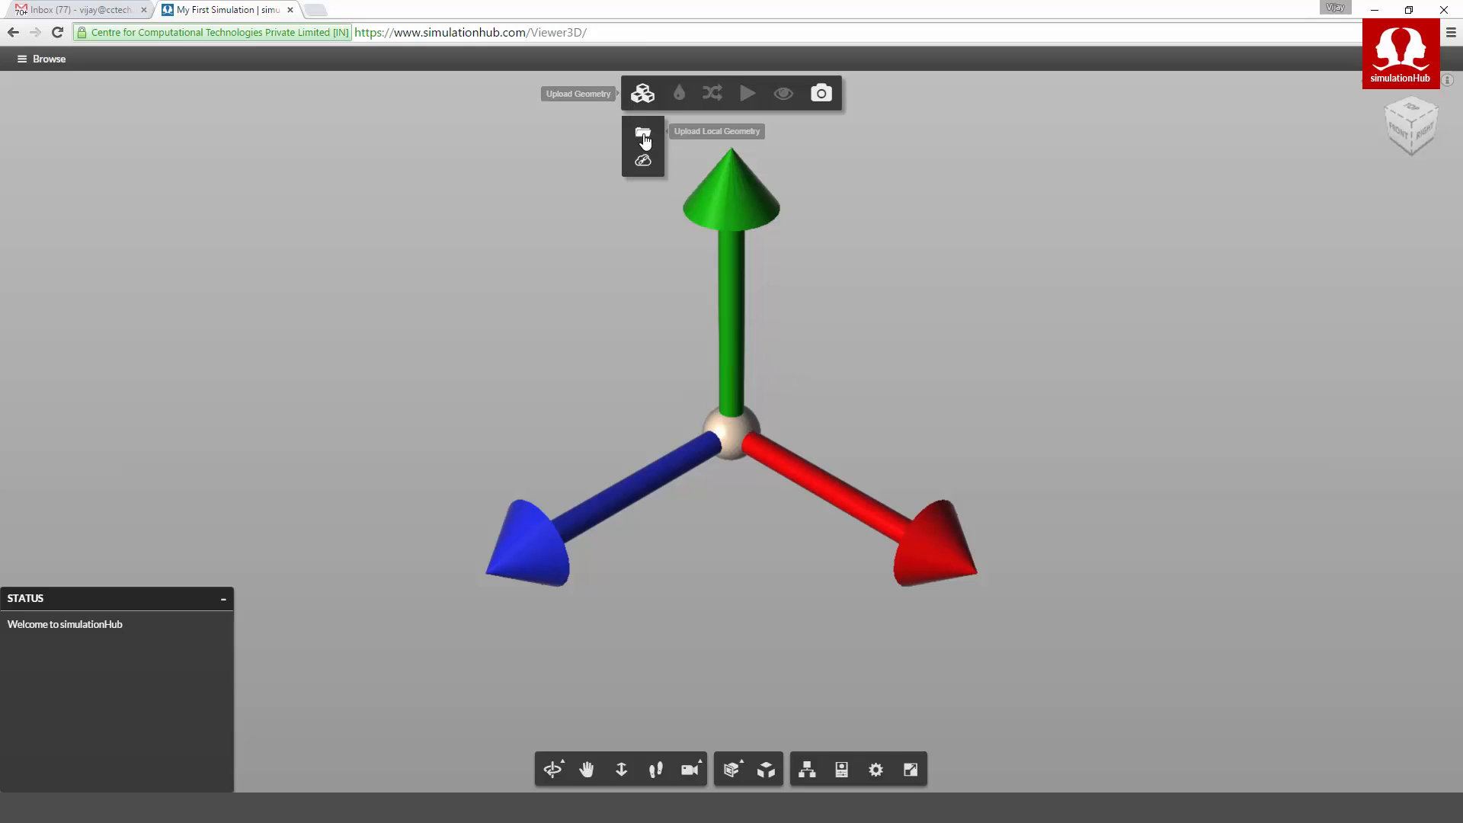
pyautogui.click(644, 137)
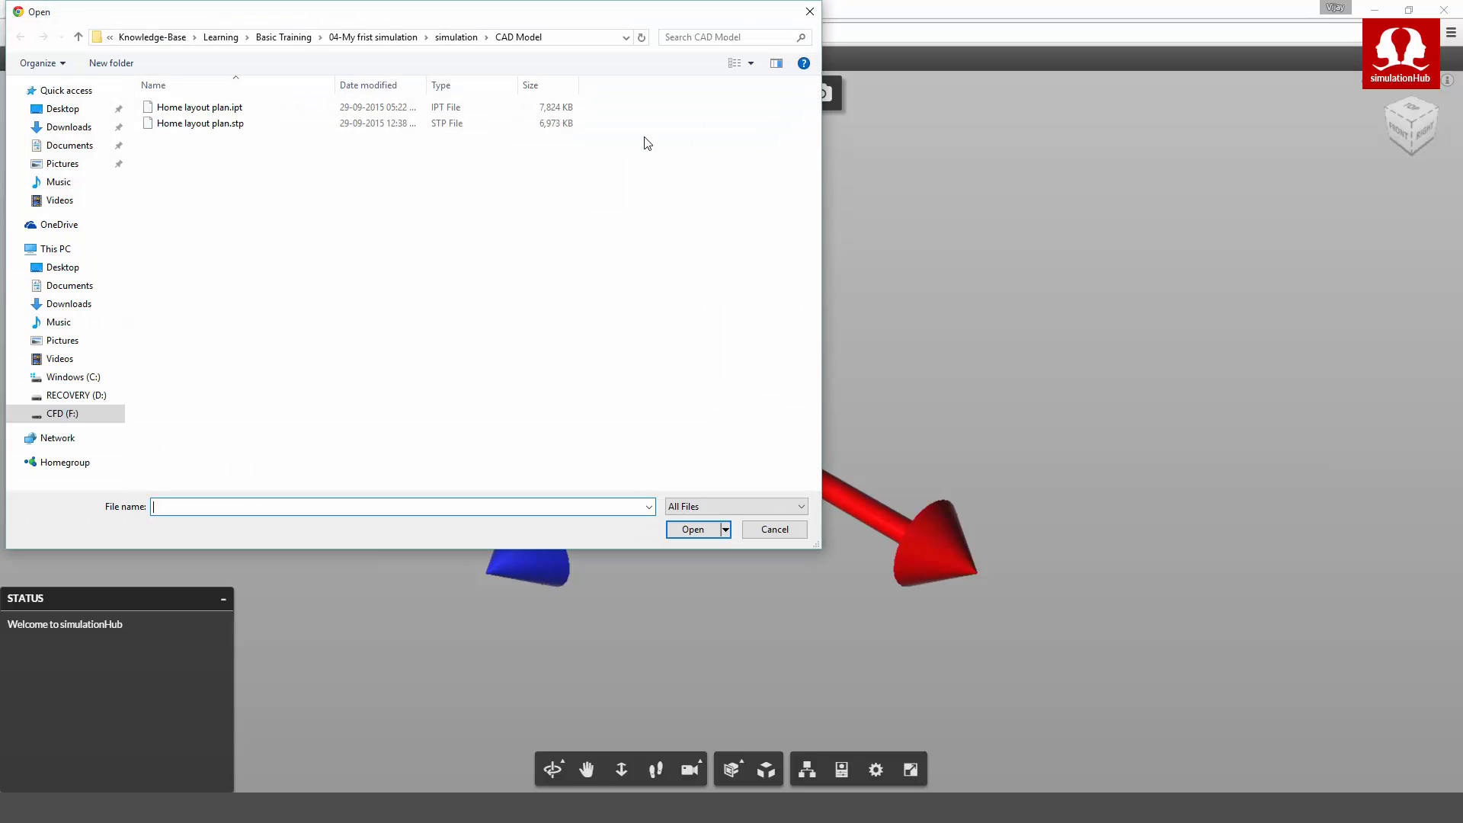
pyautogui.click(564, 36)
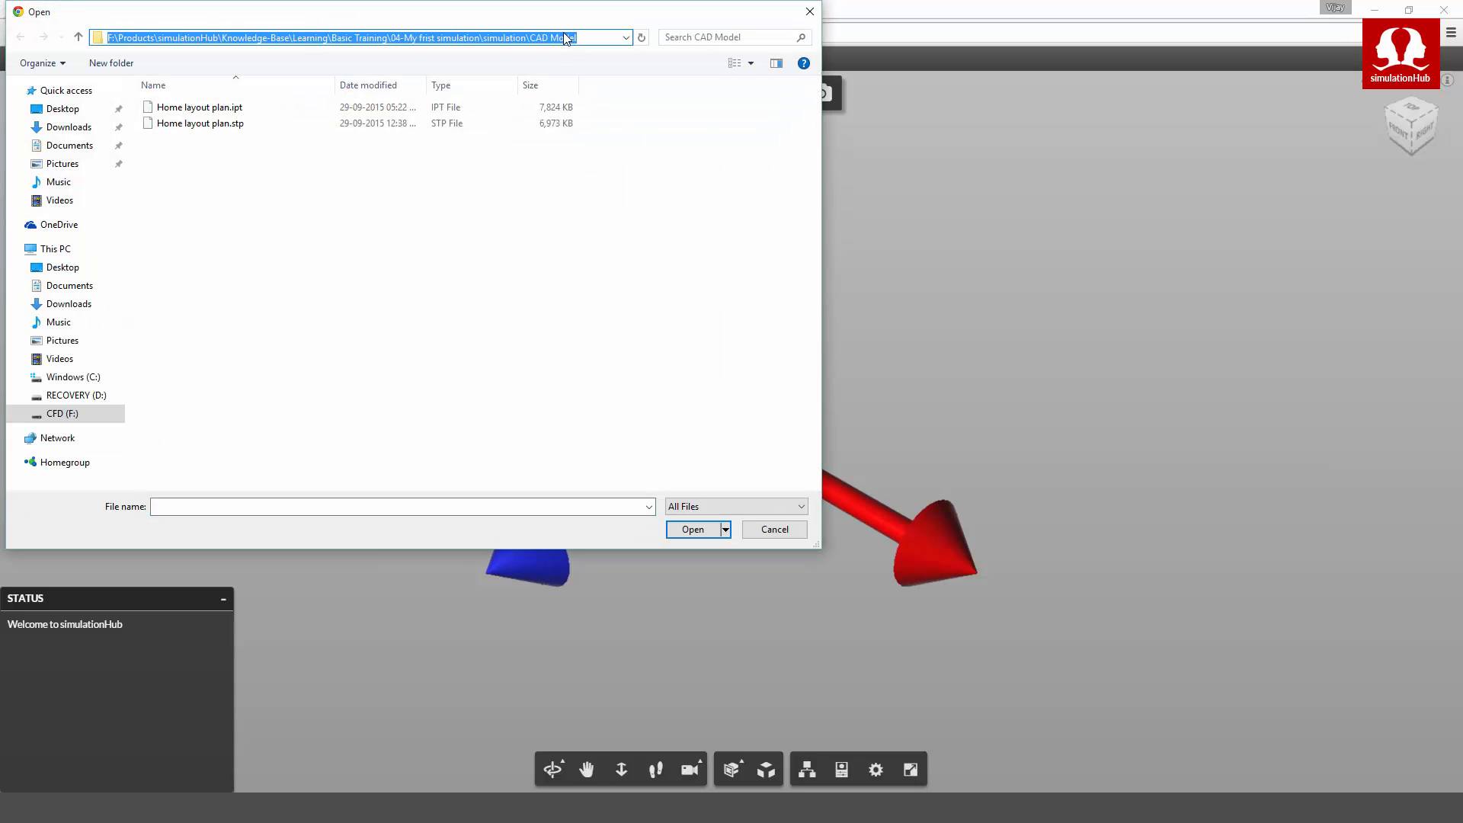
pyautogui.click(566, 37)
pyautogui.click(452, 276)
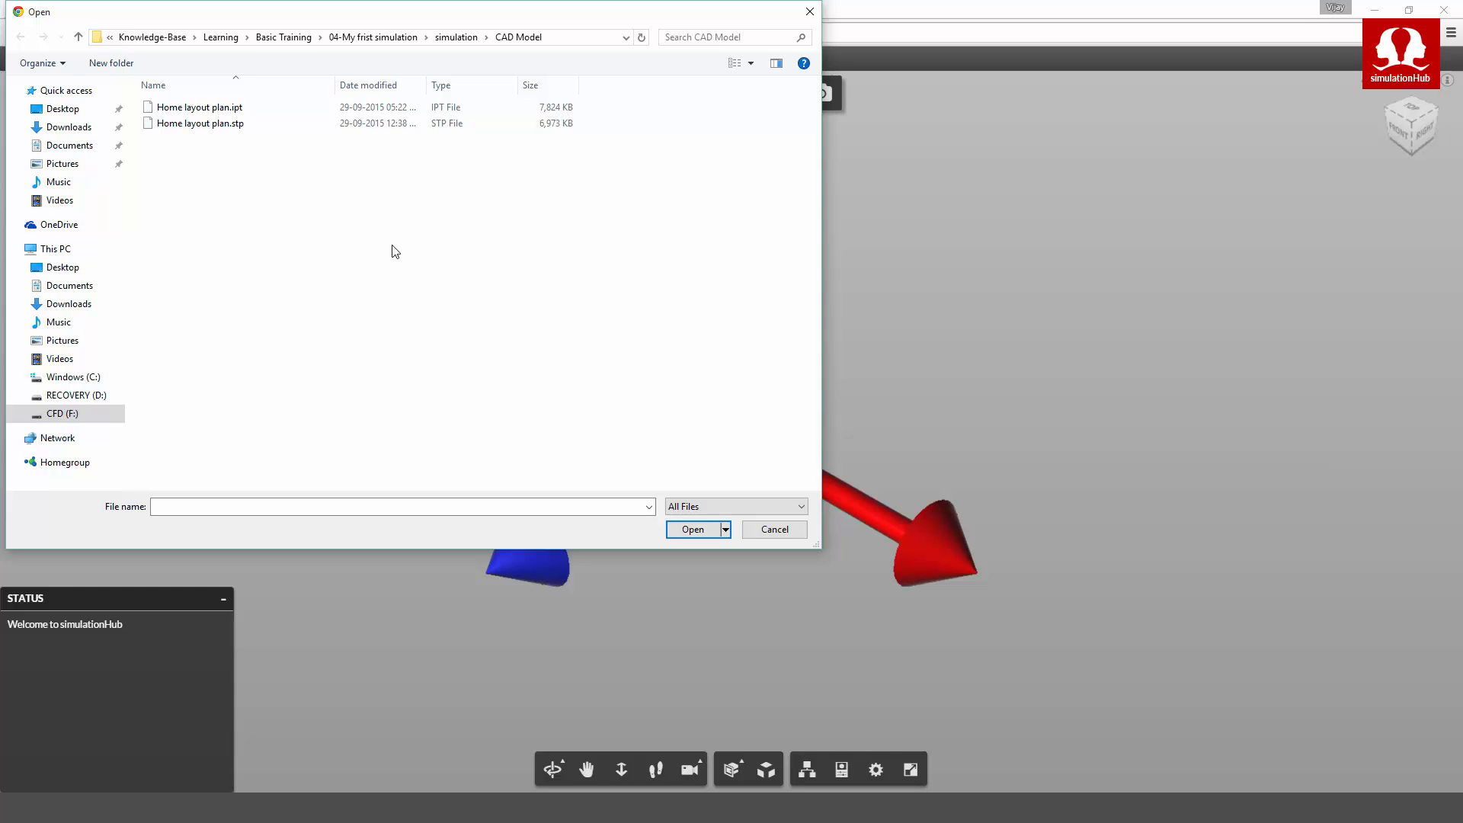
pyautogui.click(231, 125)
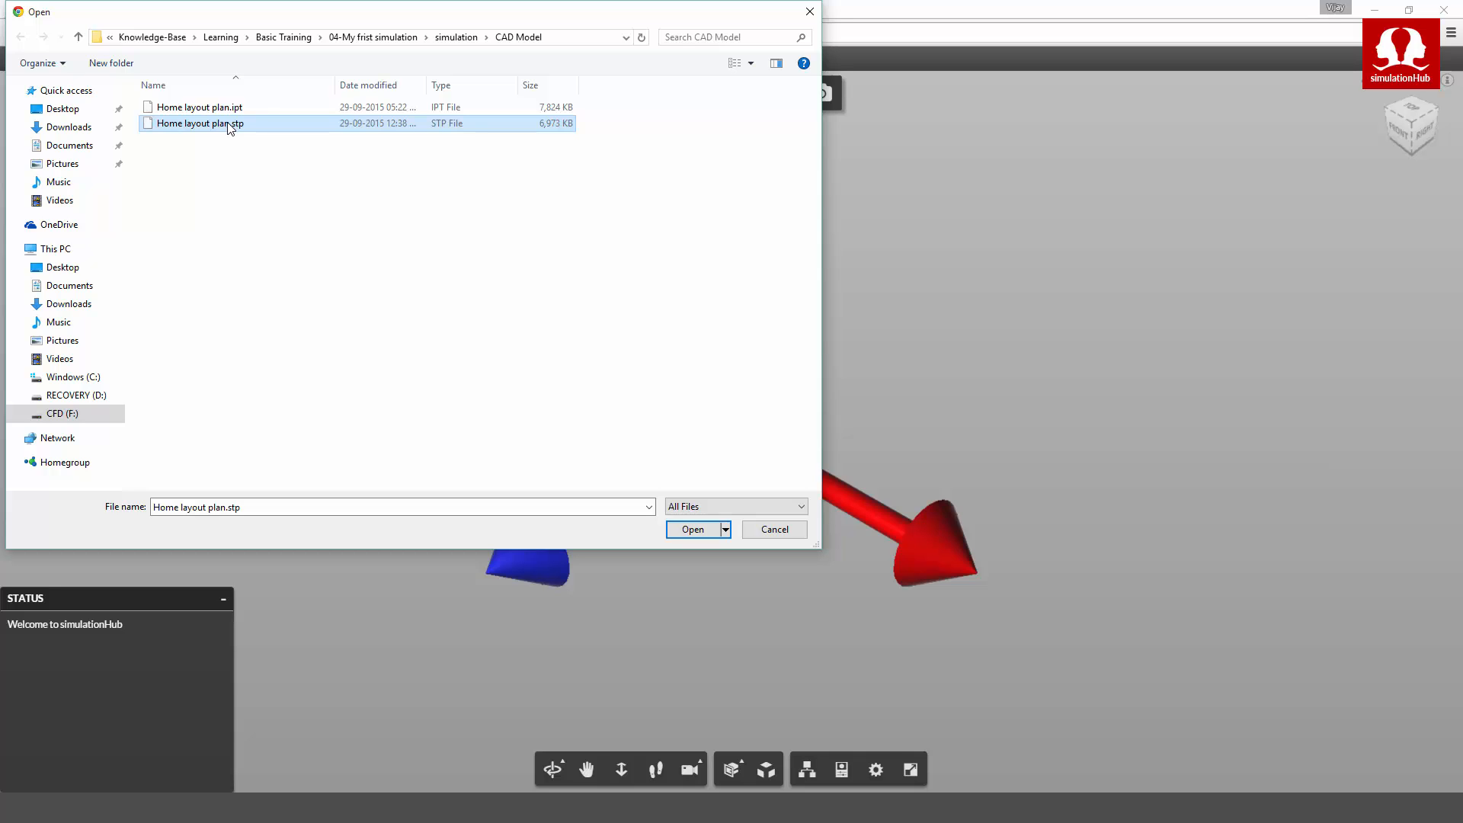
pyautogui.doubleClick(231, 125)
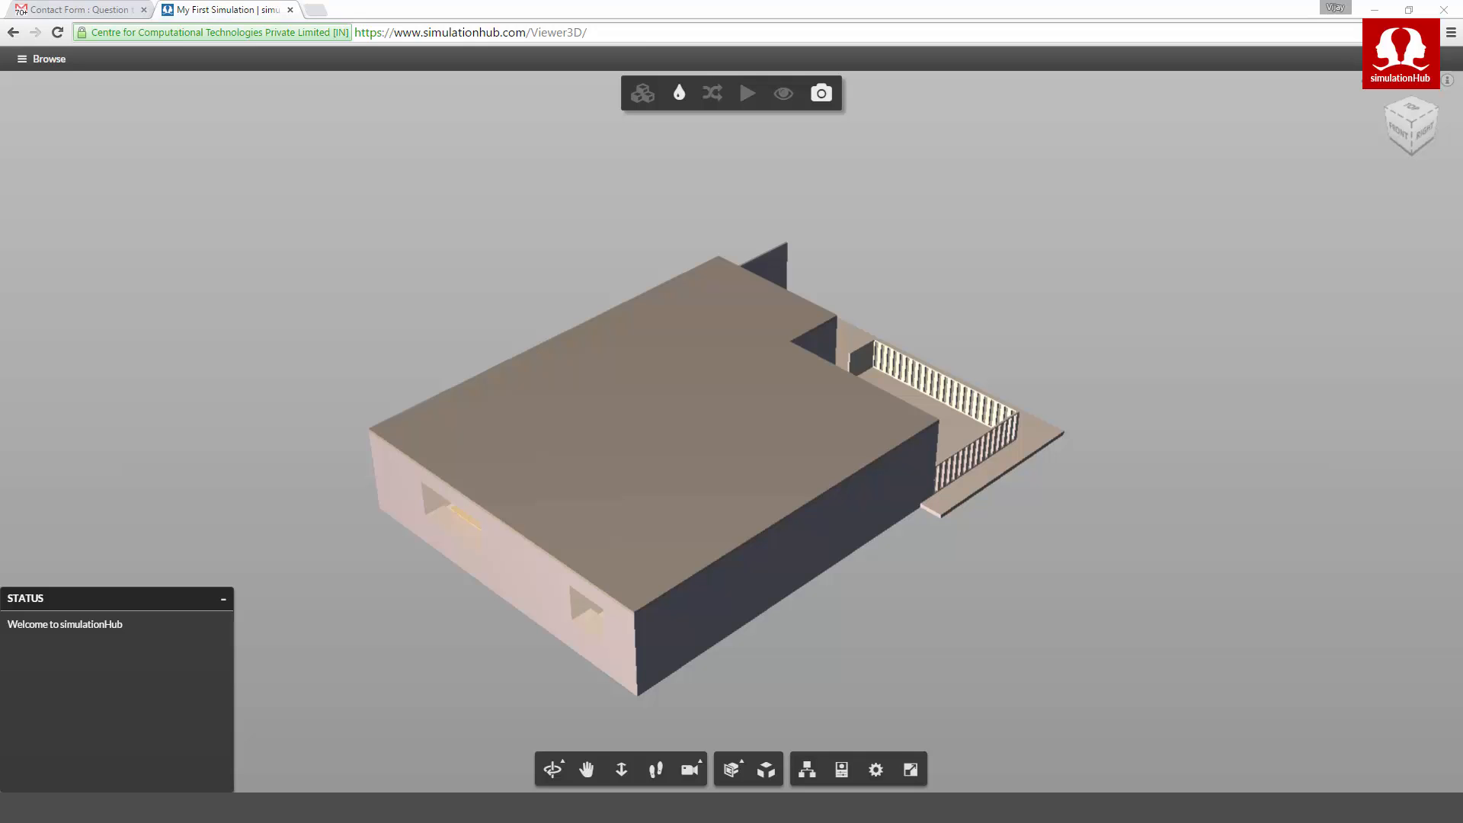
# - Restore the viewer settings to their defaults and set the background and lighting to Rim Highlights
pyautogui.click(876, 769)
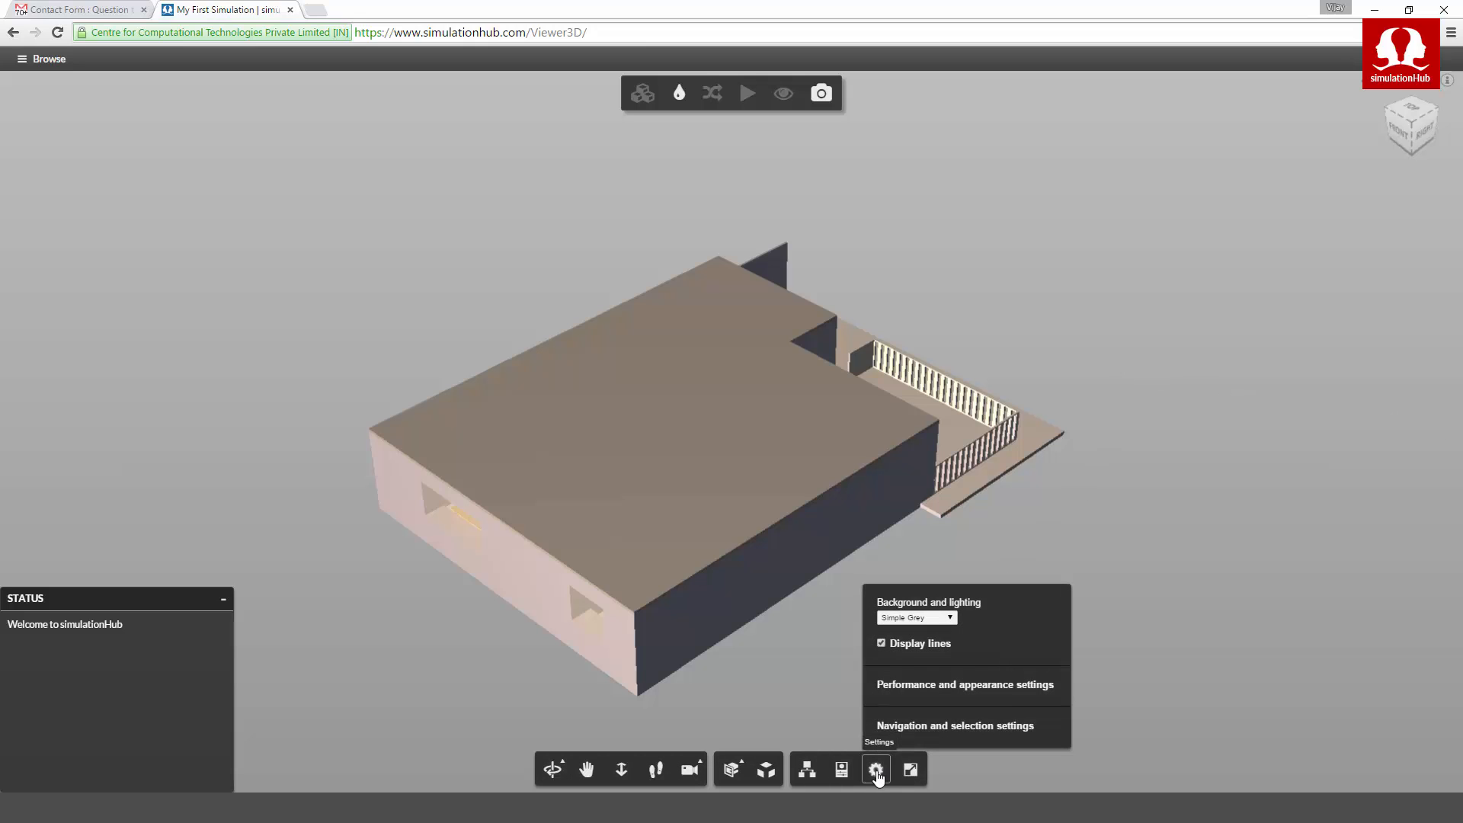
pyautogui.click(920, 683)
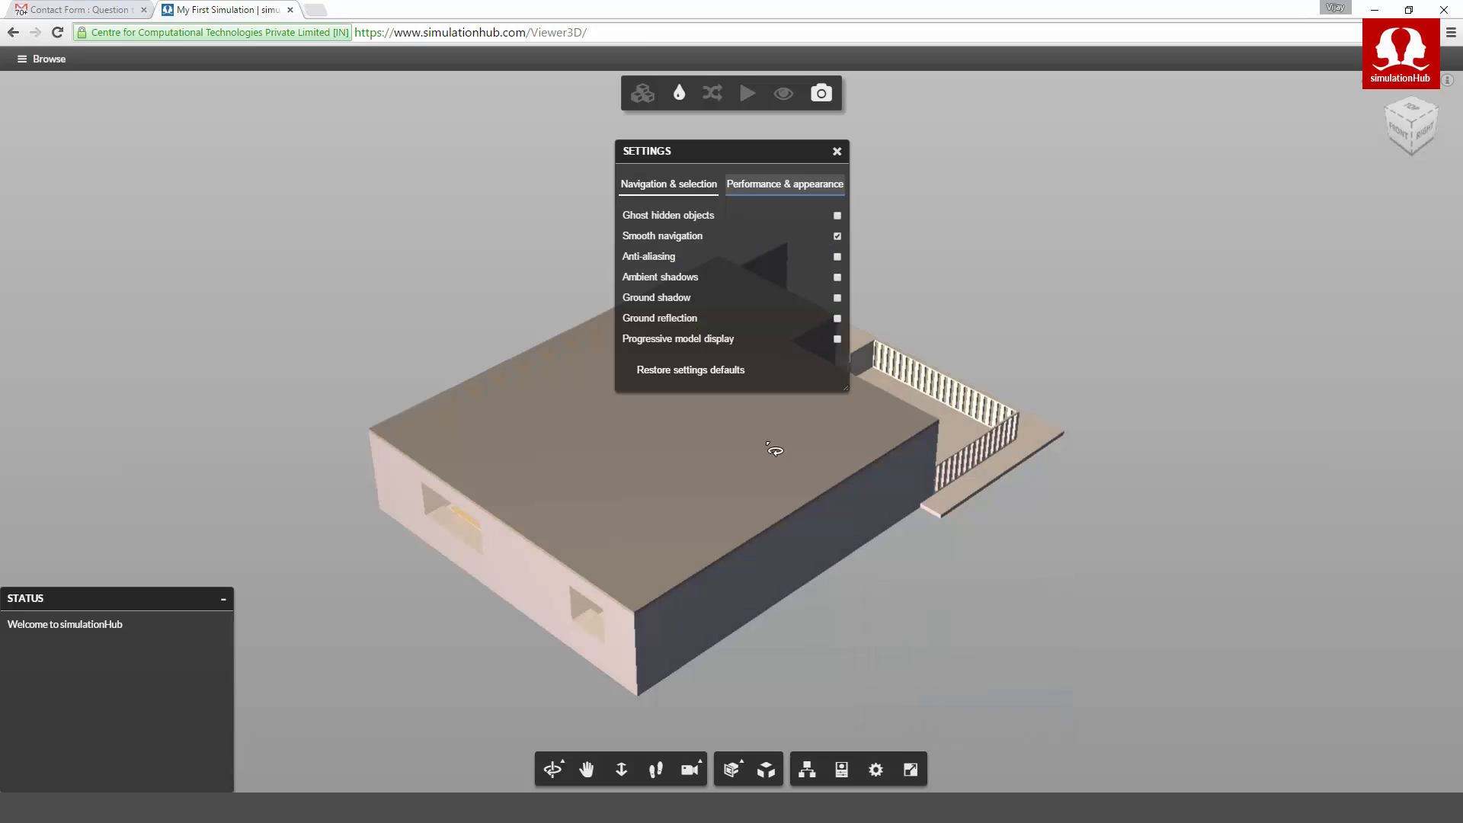
pyautogui.click(711, 371)
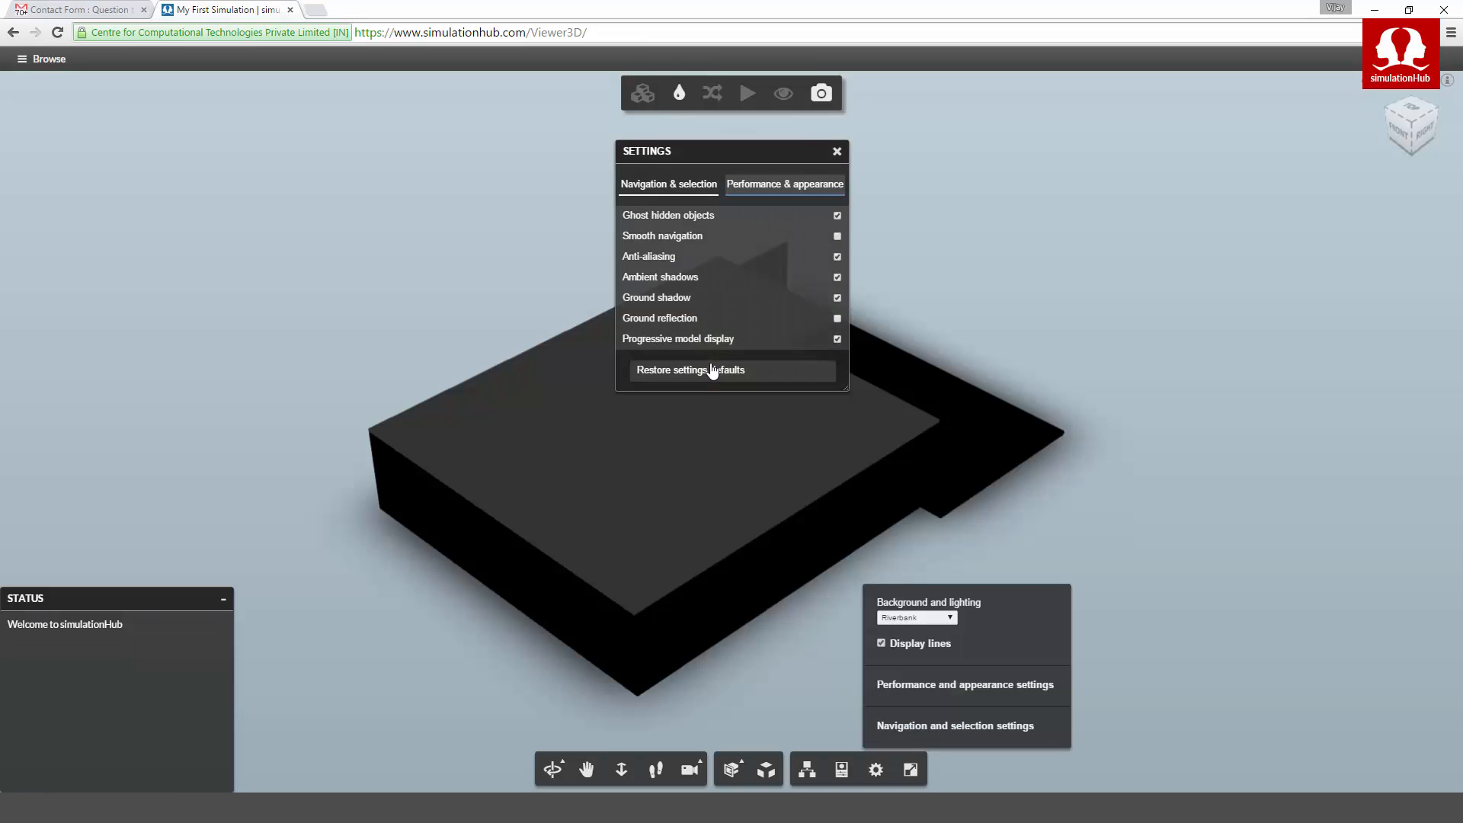
pyautogui.click(837, 153)
pyautogui.click(916, 617)
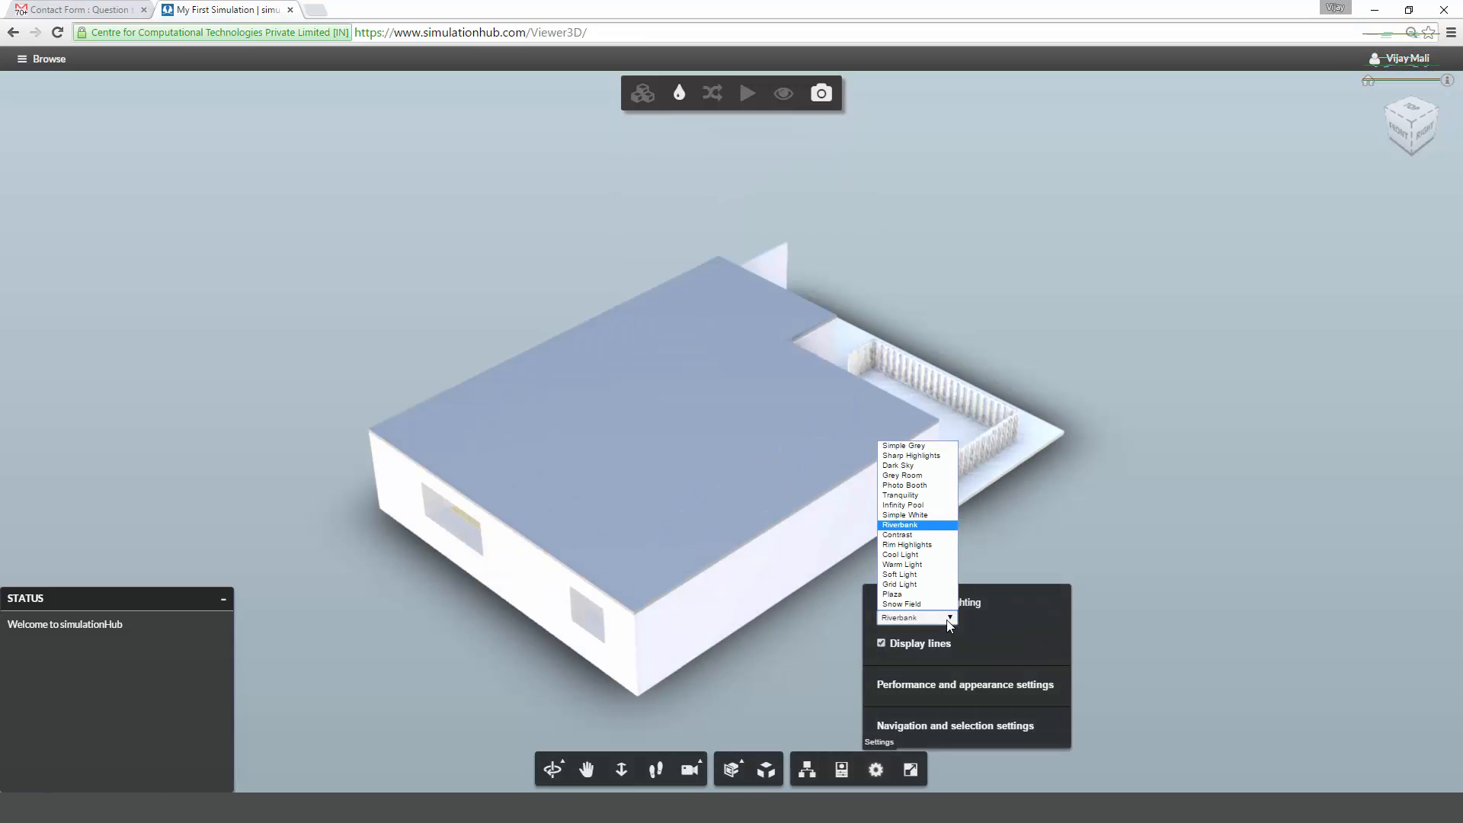
pyautogui.click(913, 545)
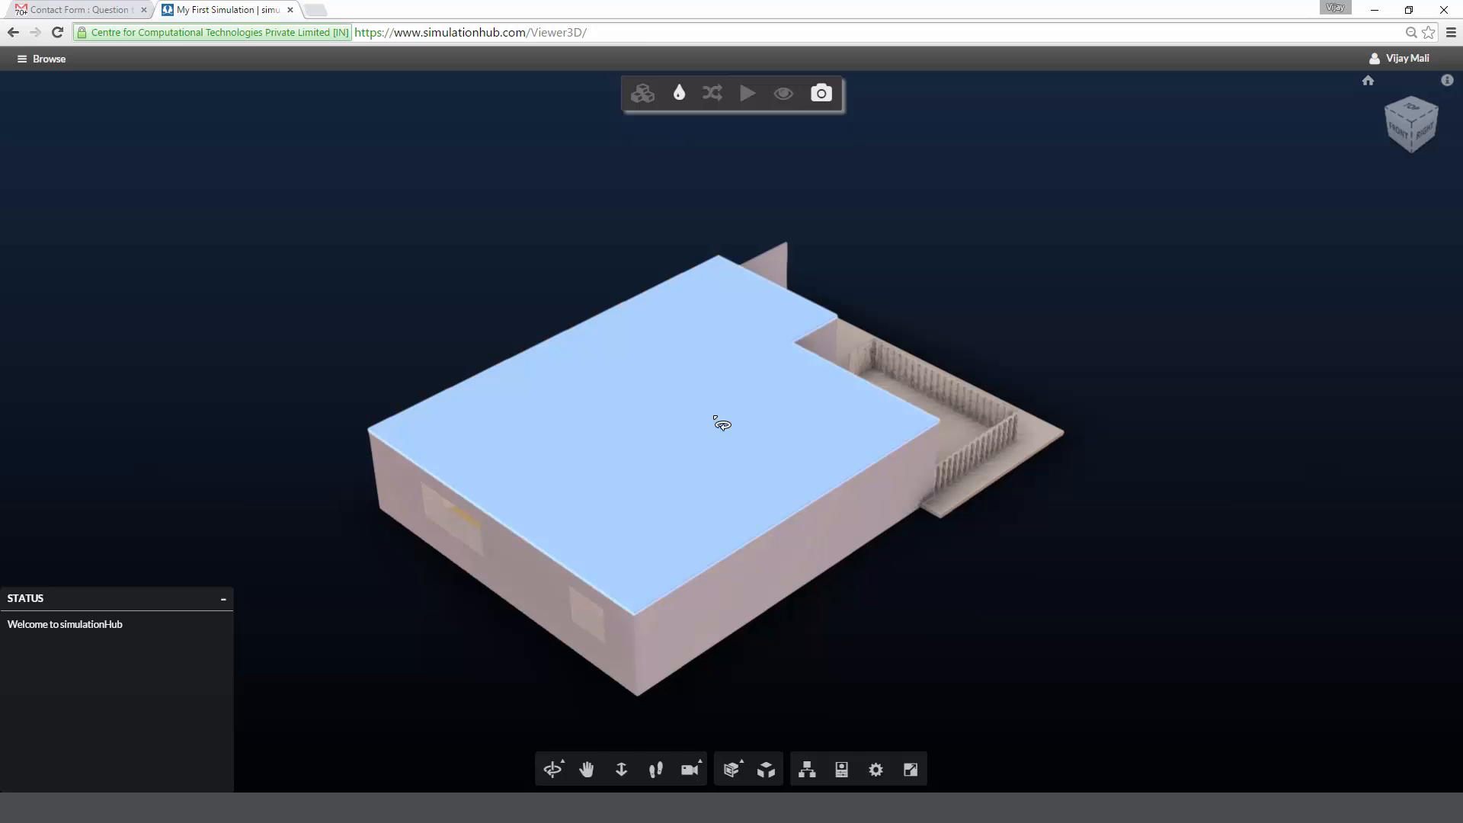
# - Hide the roof of the house model to expose the rooms inside
pyautogui.rightClick(721, 425)
pyautogui.click(730, 448)
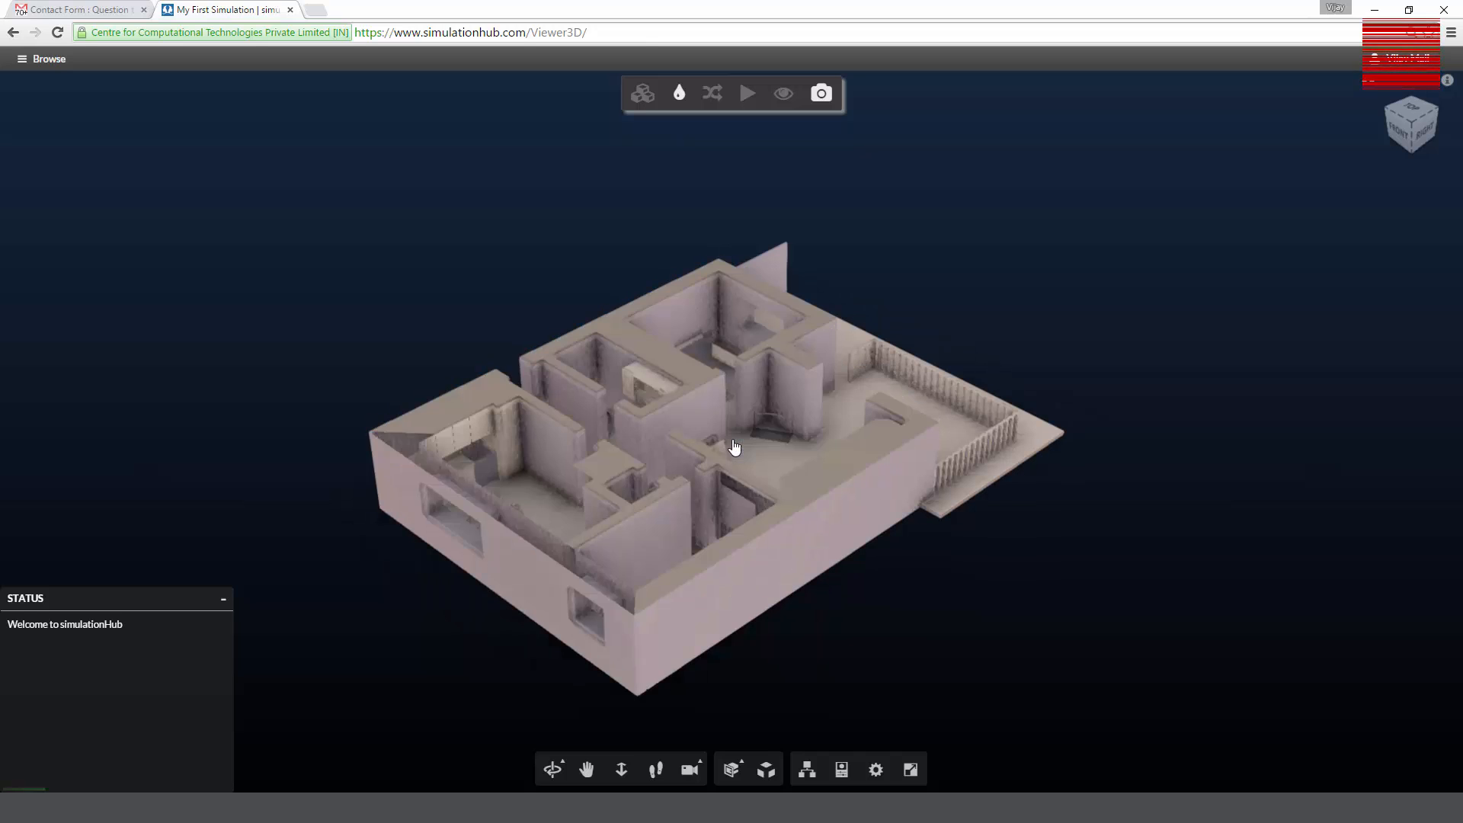
pyautogui.moveTo(724, 451); pyautogui.dragTo(627, 448)
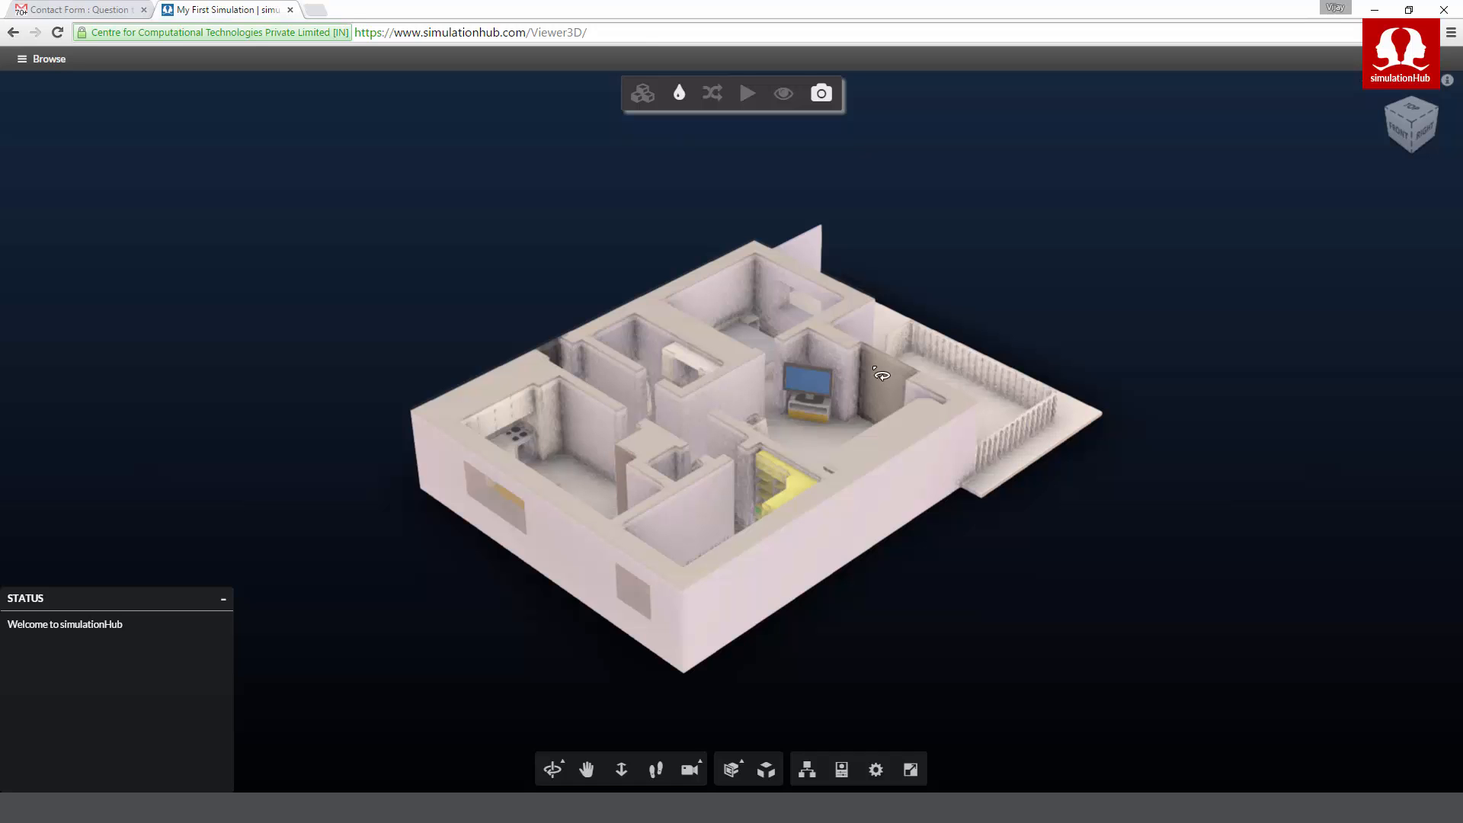
# - Highlight the balcony door panel and the outer-wall window panels in turn, and clear the selection
pyautogui.scroll(5, 884, 377)
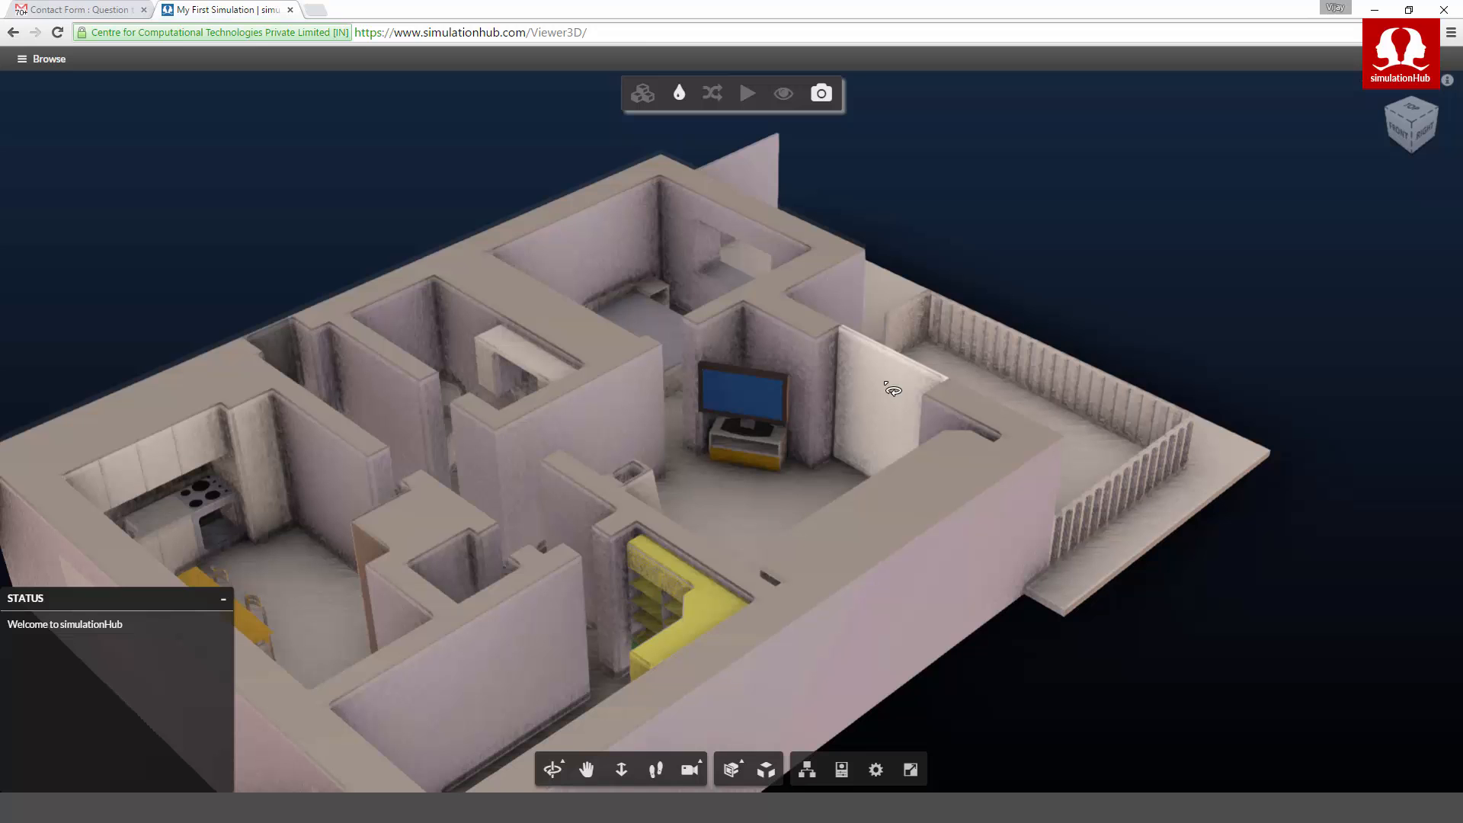
pyautogui.click(893, 391)
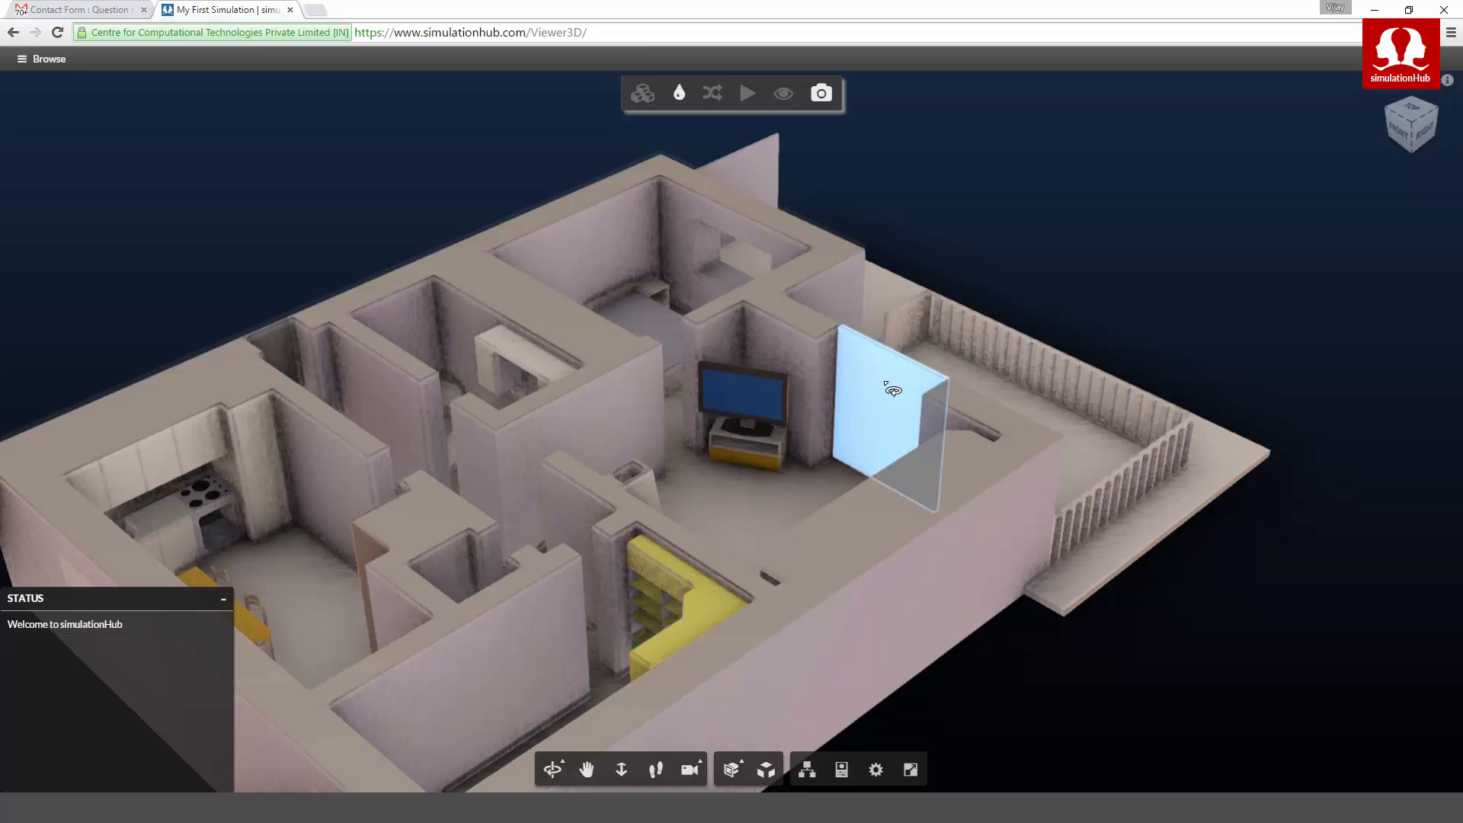
pyautogui.scroll(-5, 893, 390)
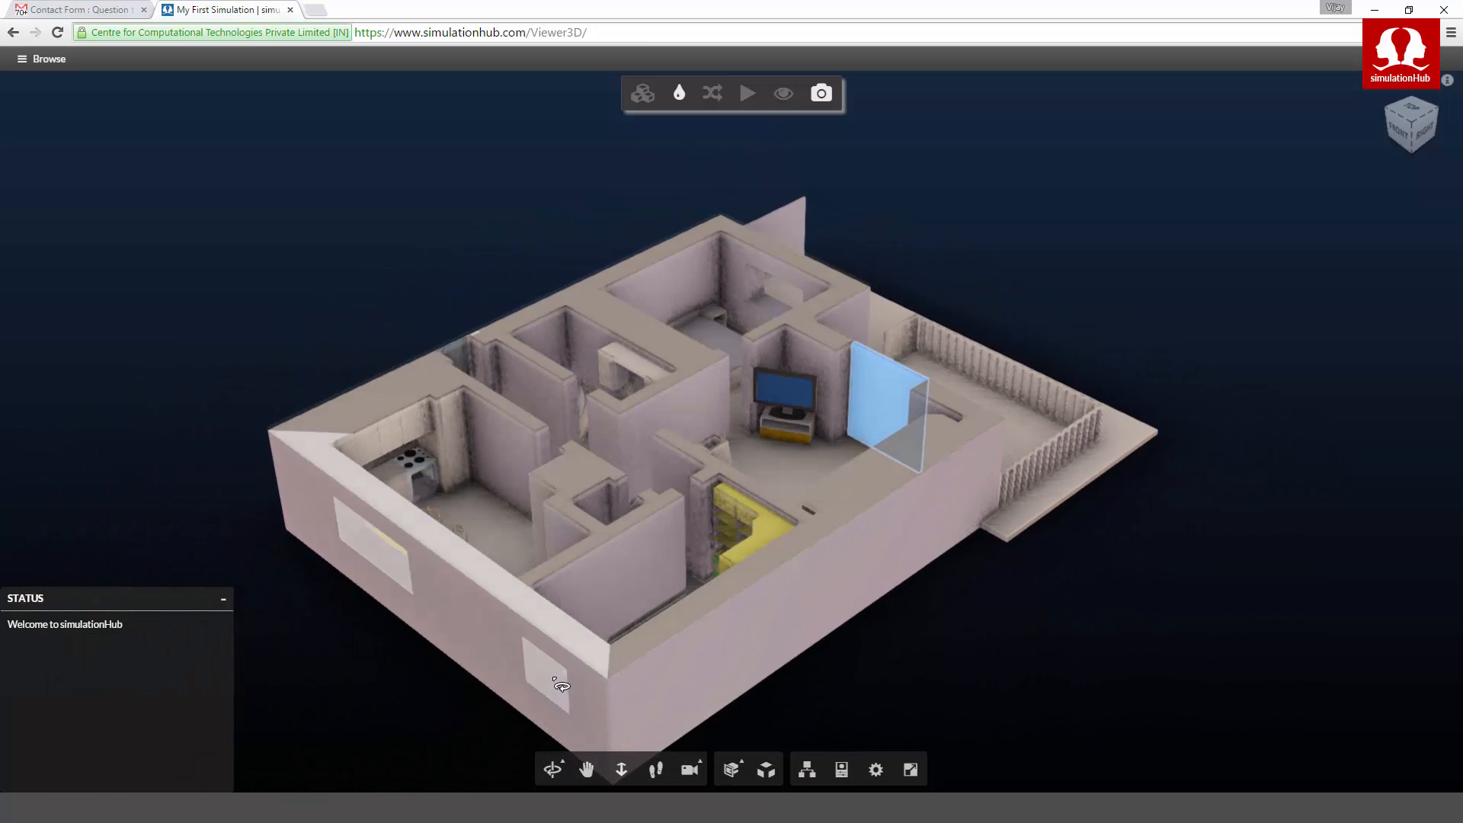
pyautogui.click(561, 685)
pyautogui.click(388, 564)
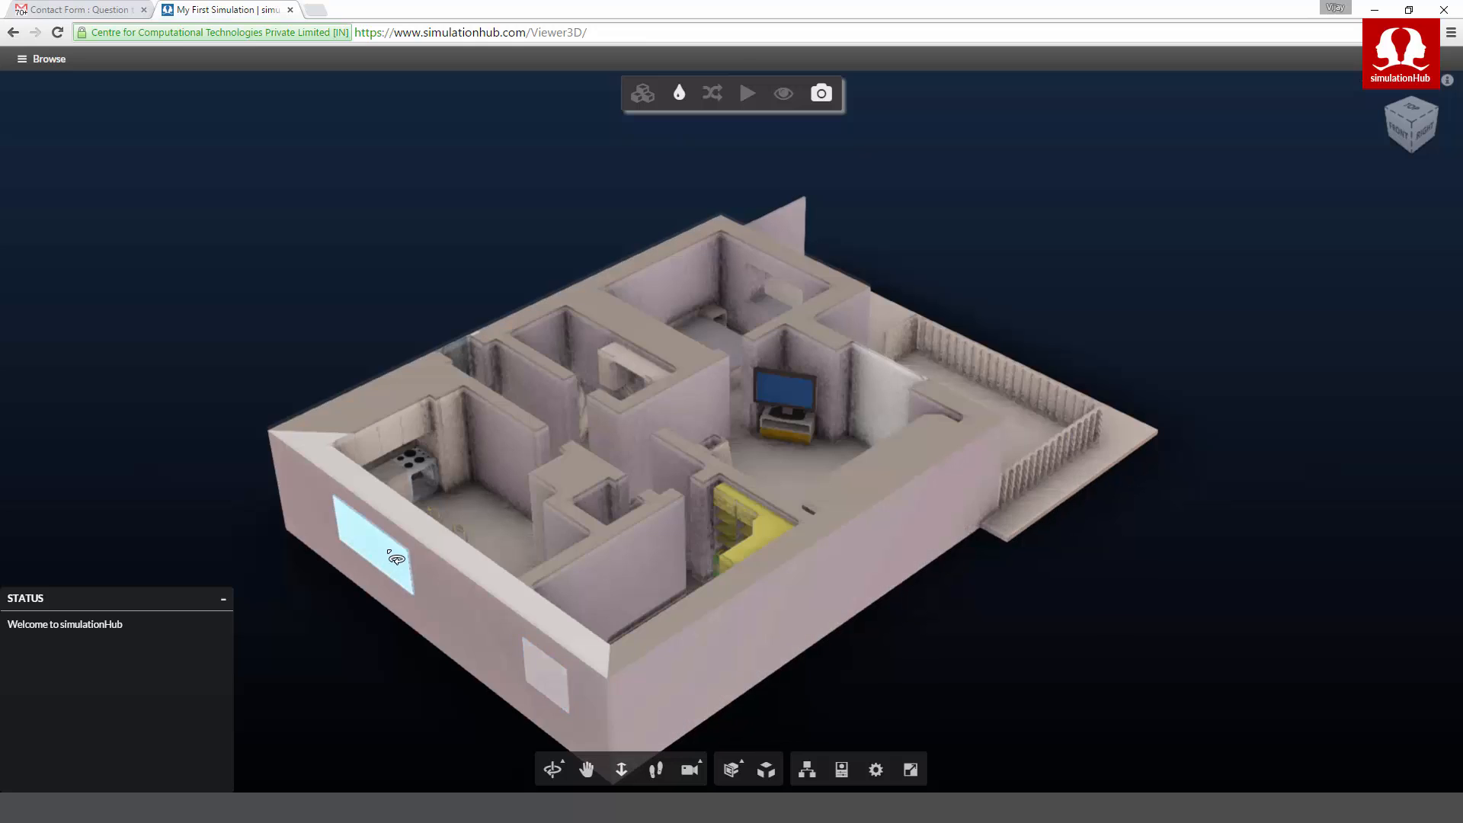
pyautogui.click(947, 232)
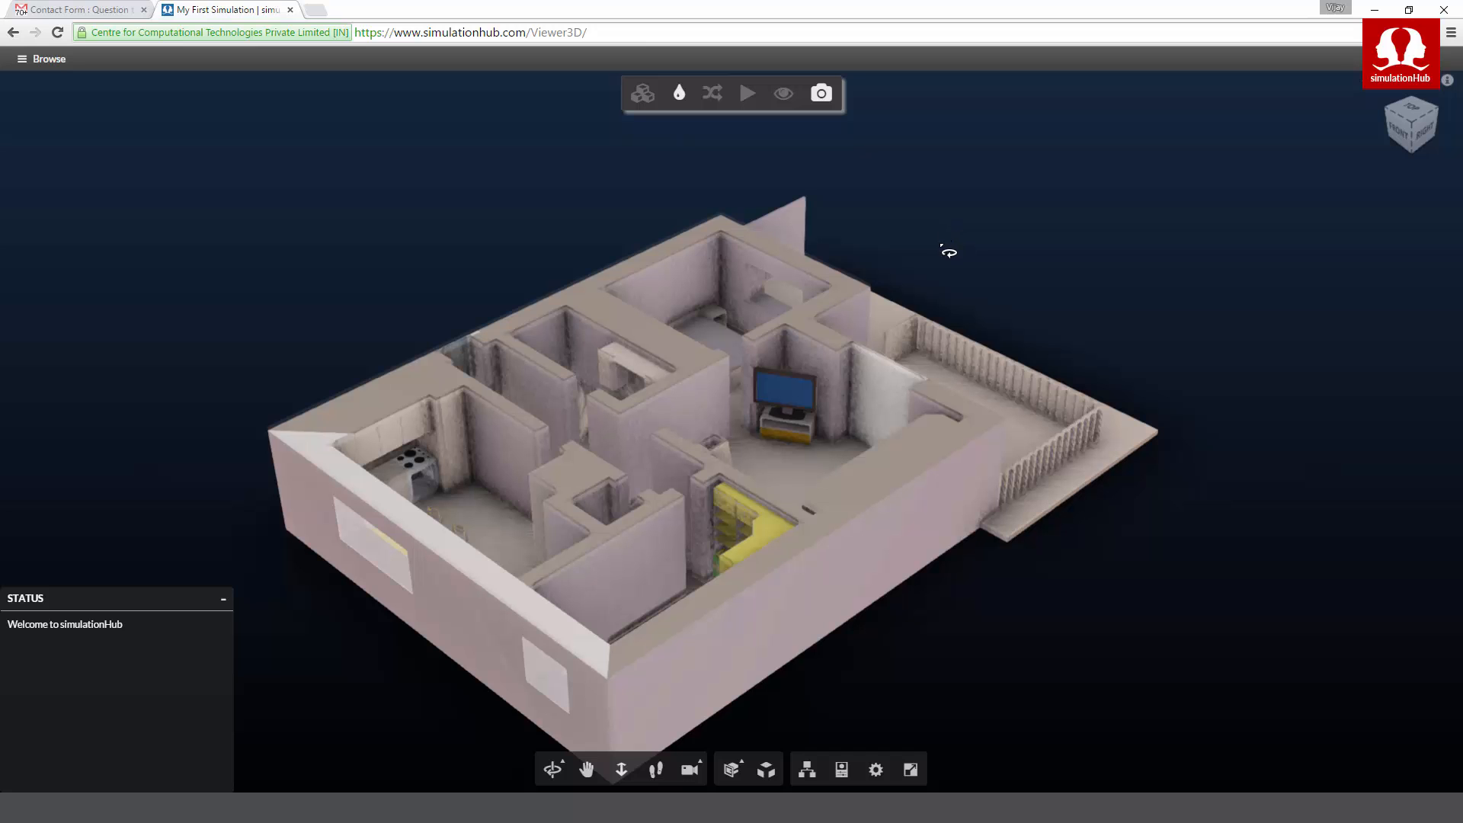
# - Examine the house from the balcony side, and look closely at the kitchen units and the dining table with its chairs
pyautogui.scroll(5, 951, 256)
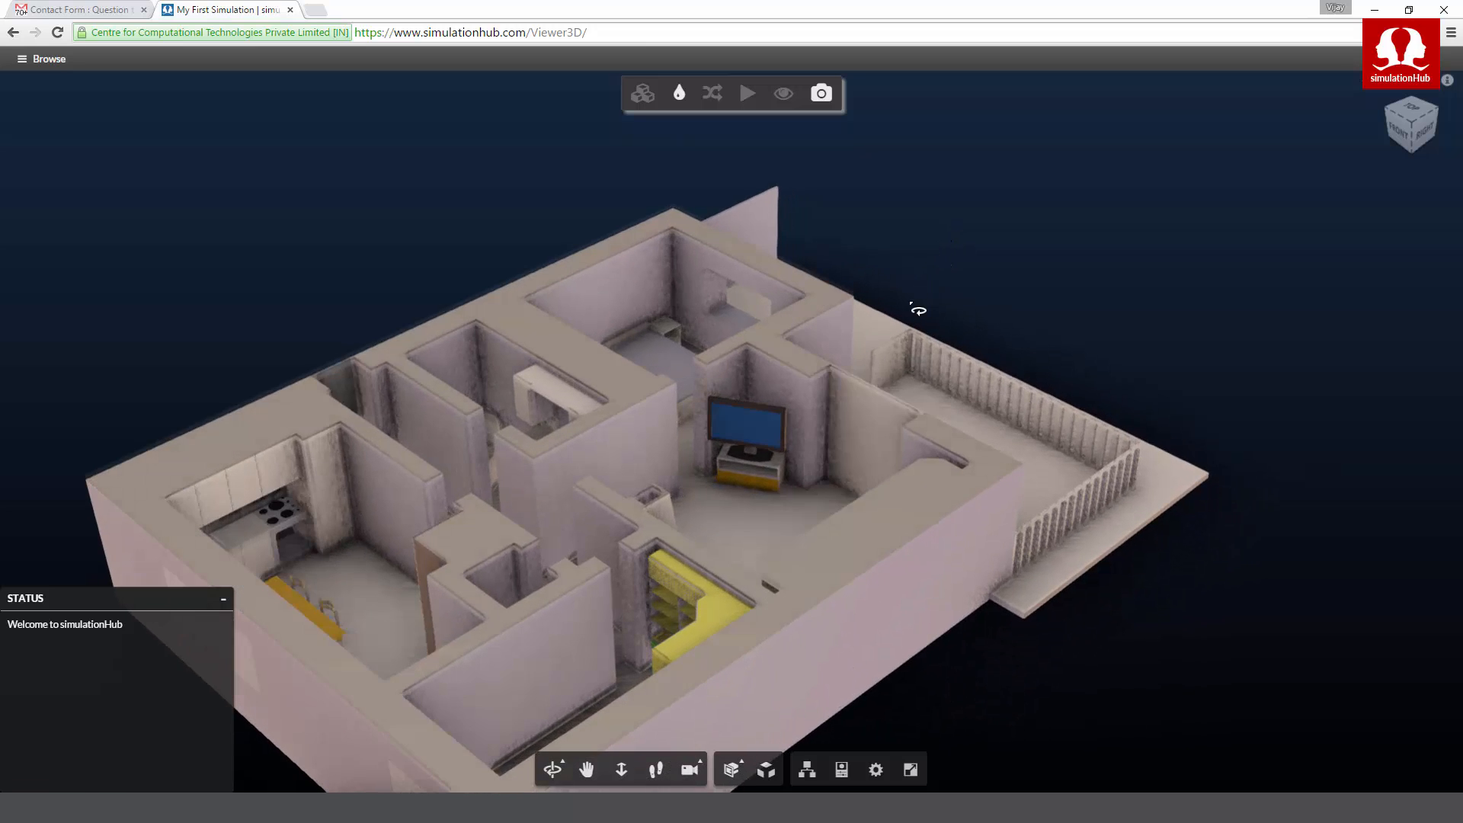
pyautogui.moveTo(814, 300)
pyautogui.mouseDown()
pyautogui.moveTo(770, 500)
pyautogui.moveTo(764, 462)
pyautogui.mouseUp()
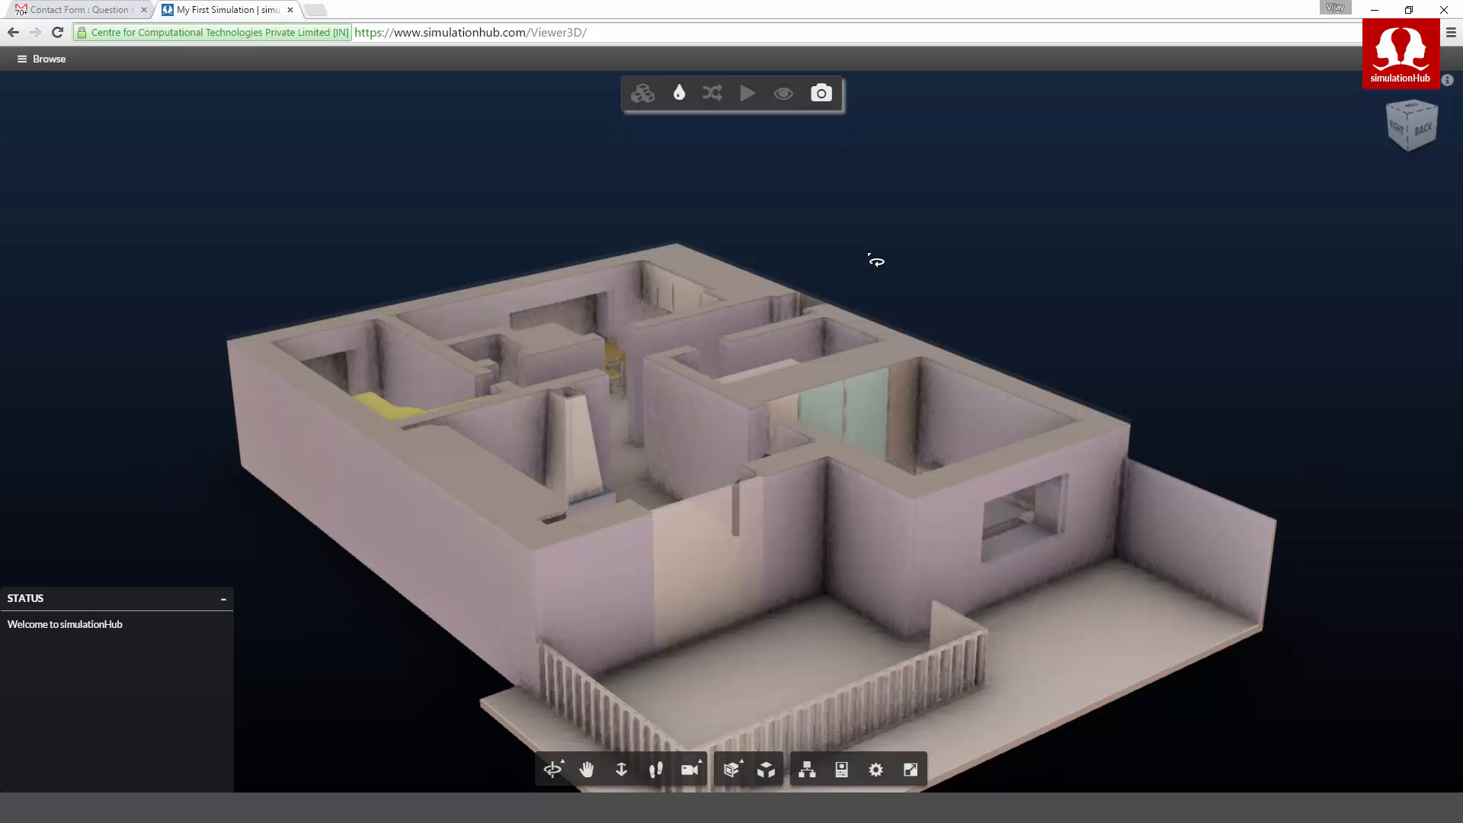
pyautogui.moveTo(867, 278); pyautogui.dragTo(1296, 300)
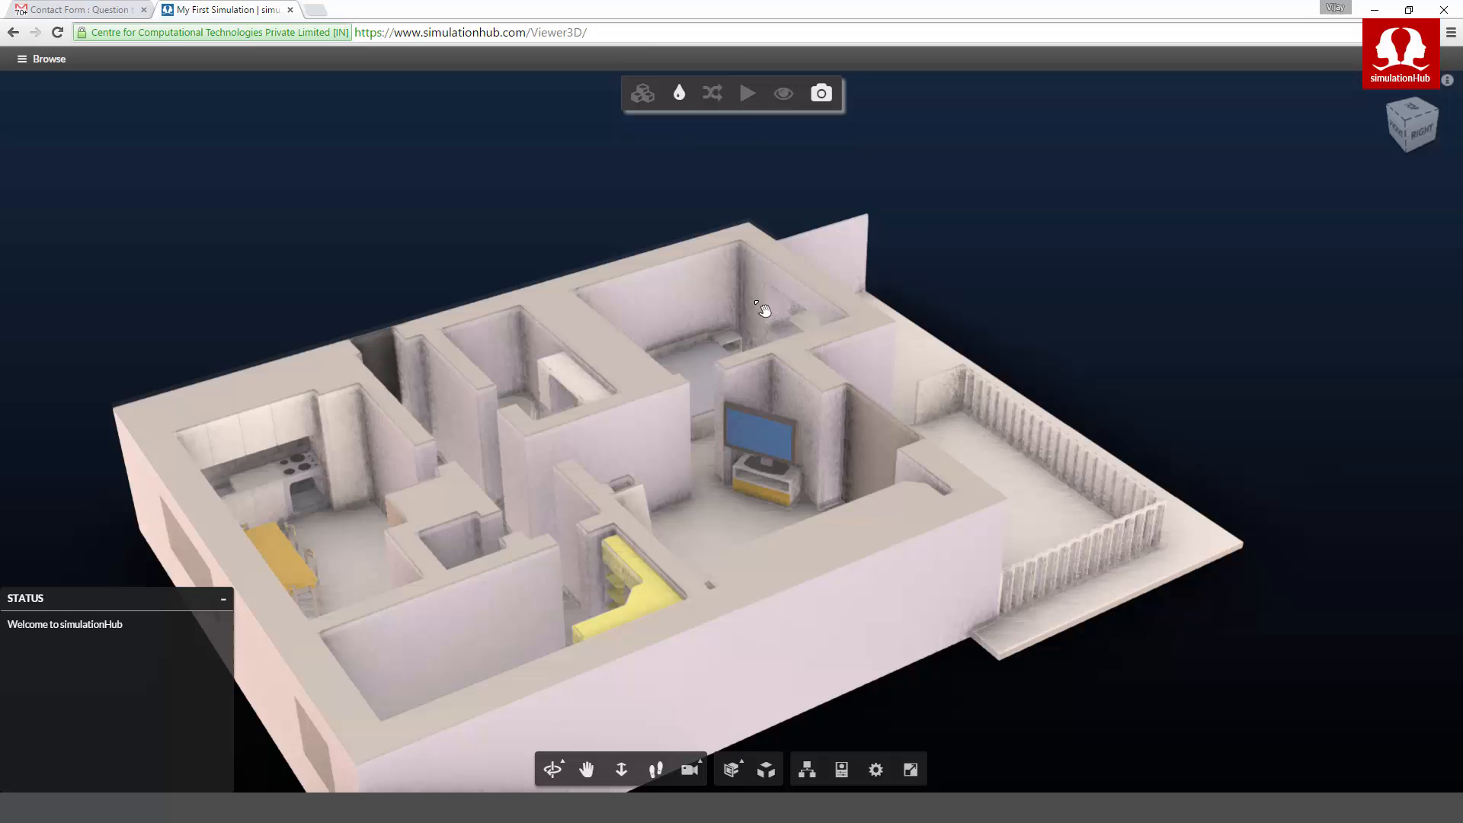
pyautogui.moveTo(762, 310); pyautogui.dragTo(962, 282, button='middle')
pyautogui.scroll(5, 521, 448)
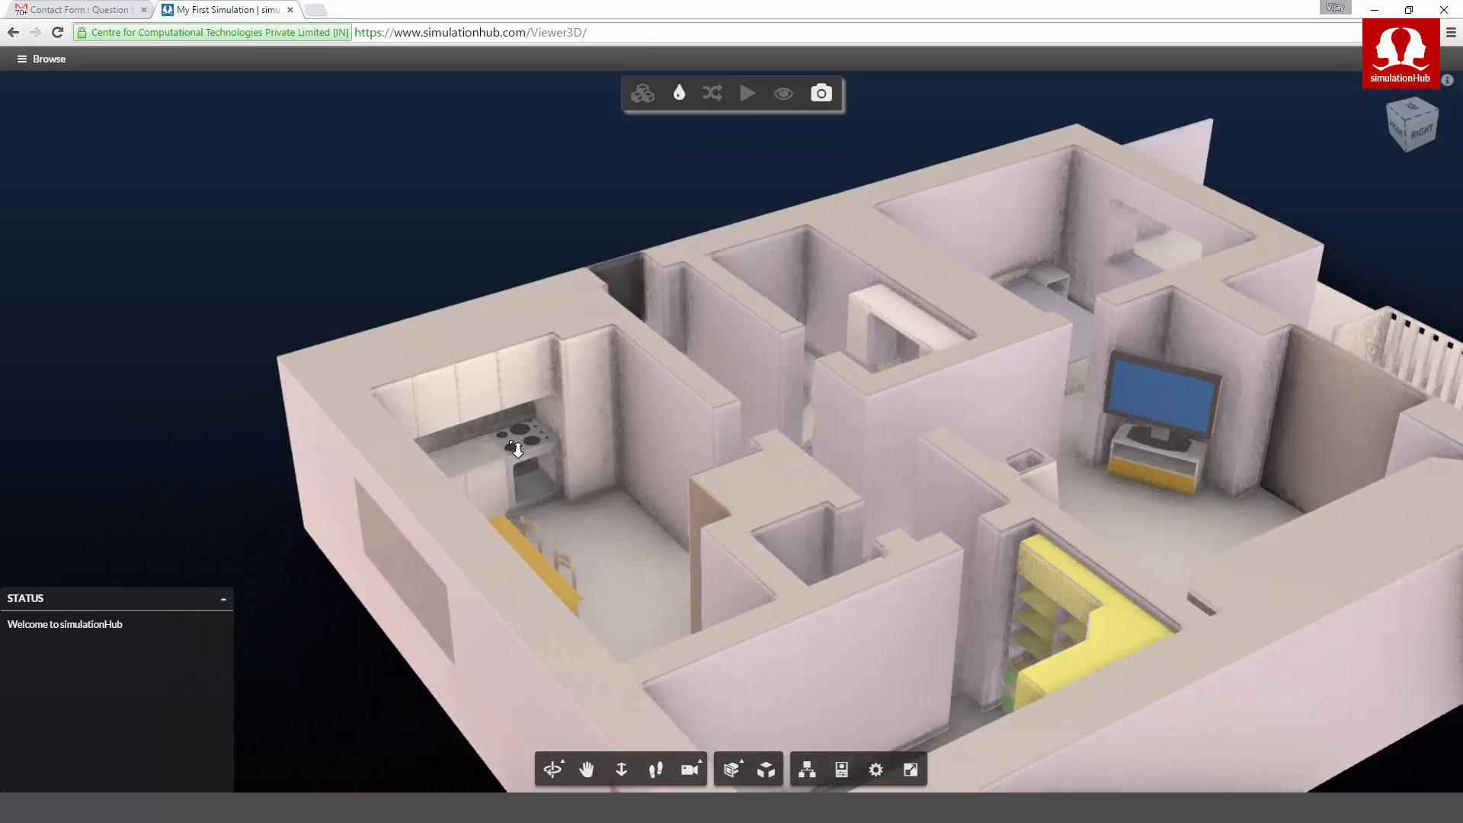
pyautogui.scroll(5, 518, 457)
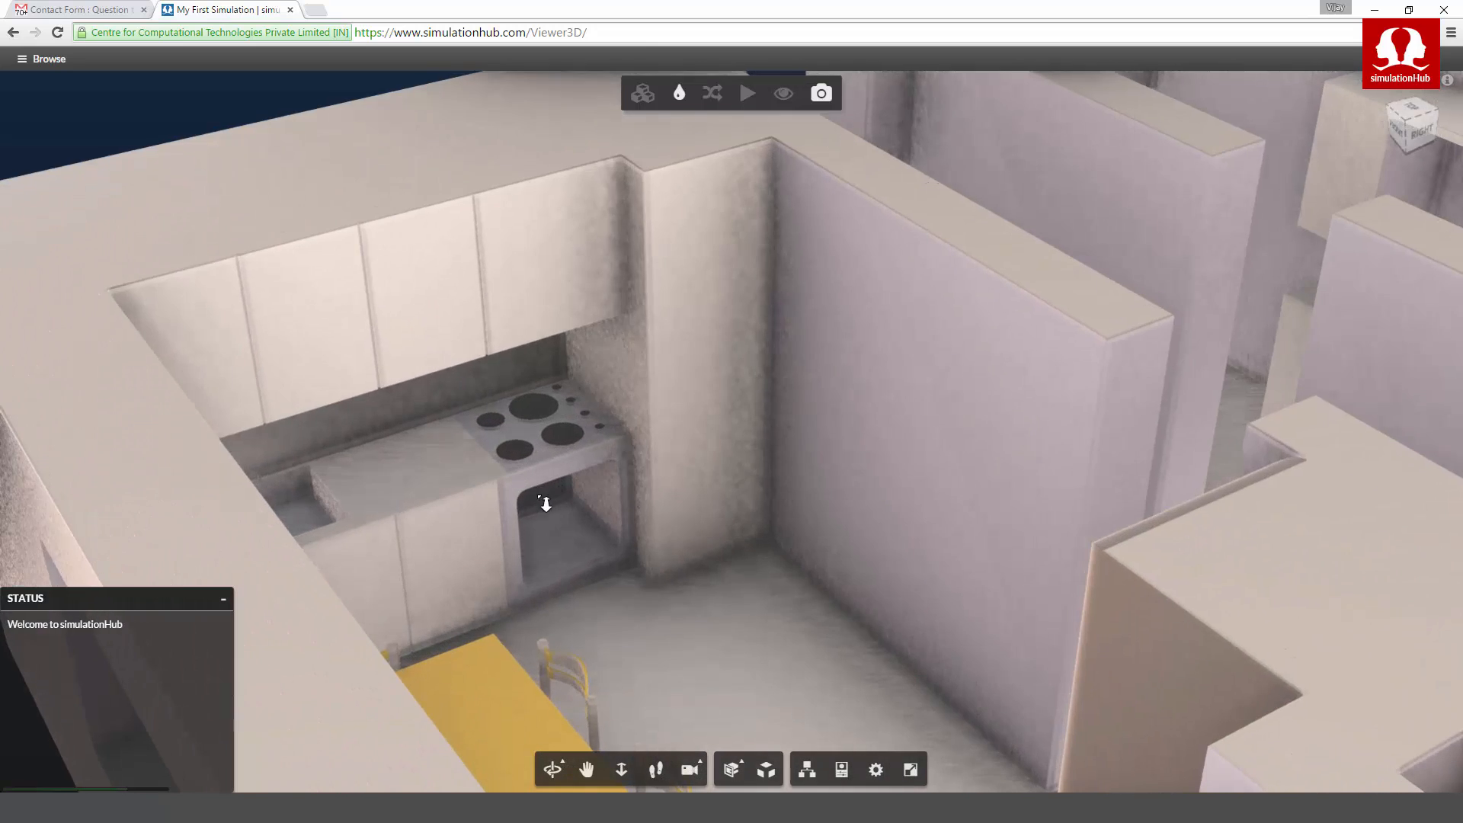
pyautogui.moveTo(495, 506); pyautogui.dragTo(705, 251)
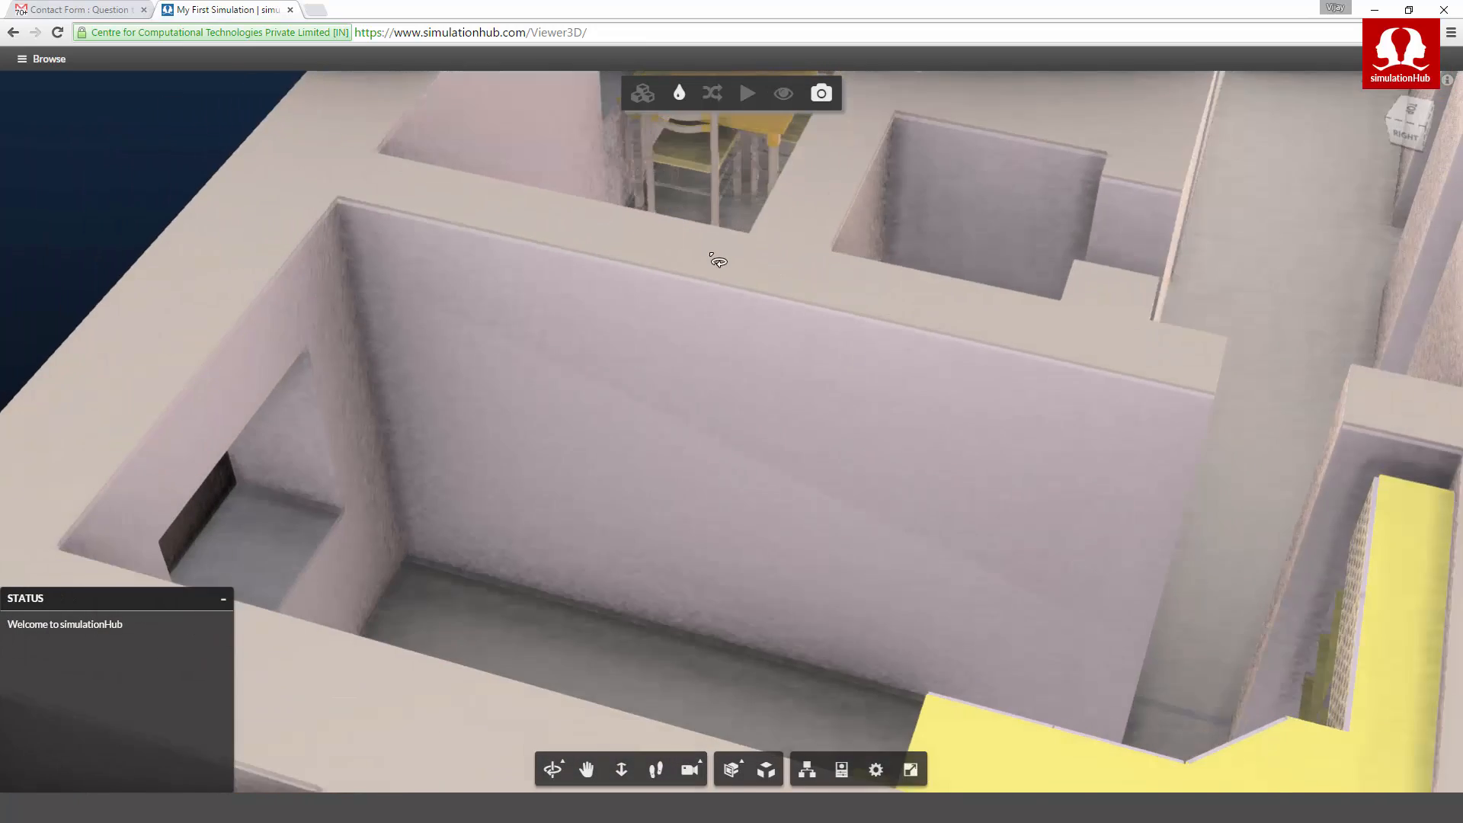
pyautogui.scroll(5, 739, 329)
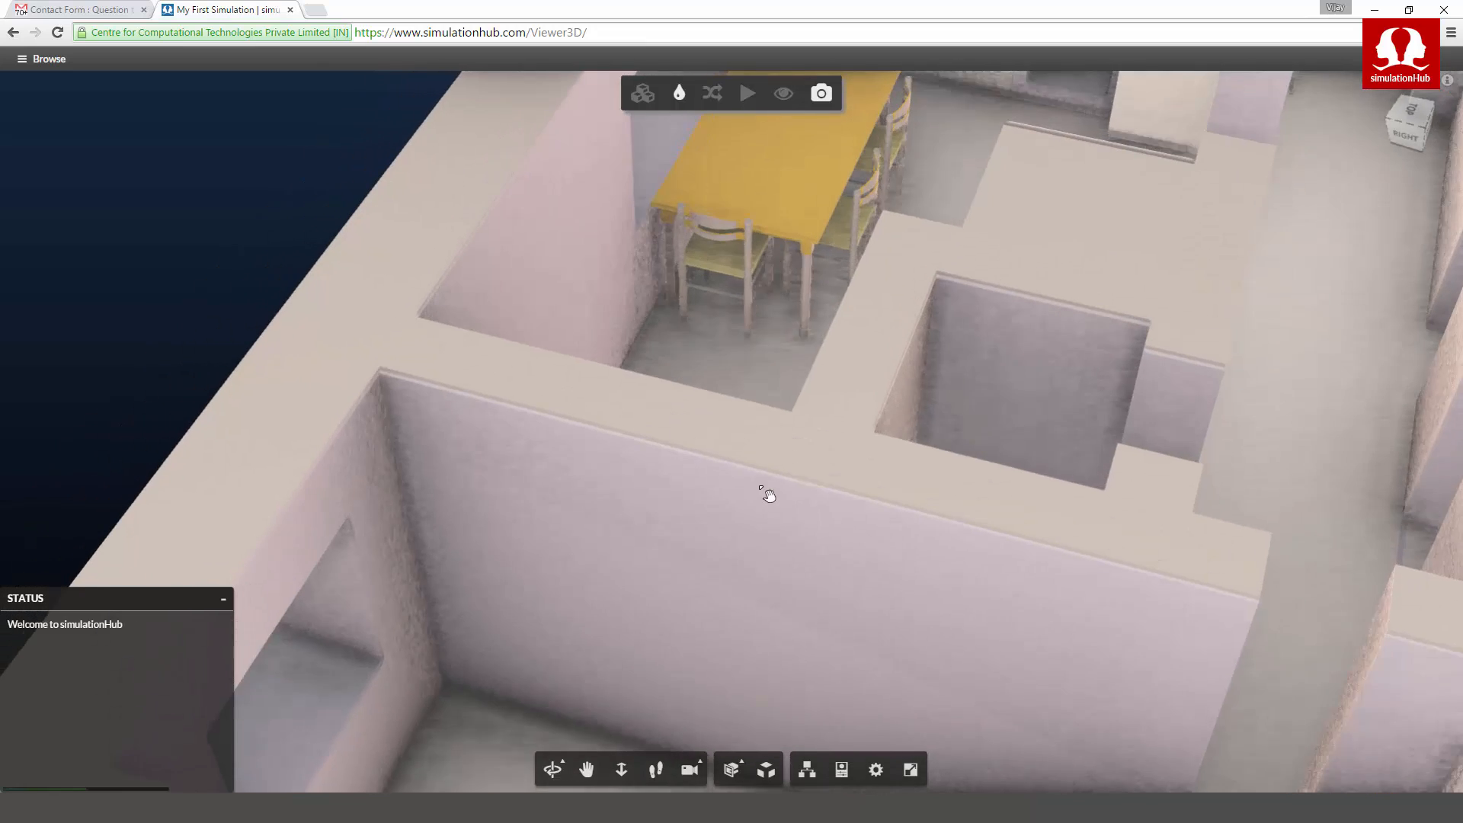
pyautogui.scroll(3, 787, 297)
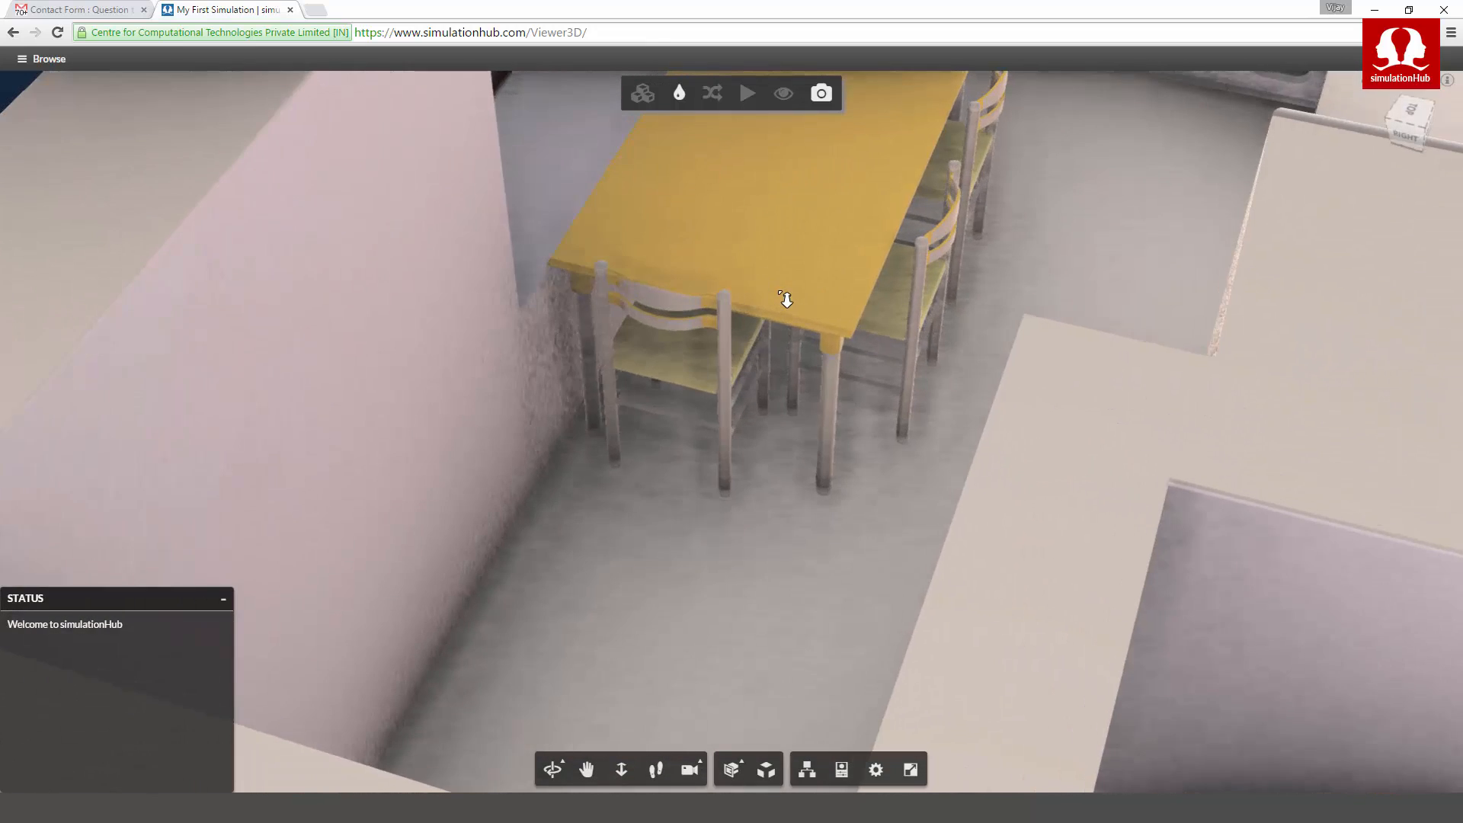
pyautogui.moveTo(784, 320); pyautogui.dragTo(657, 437, button='middle')
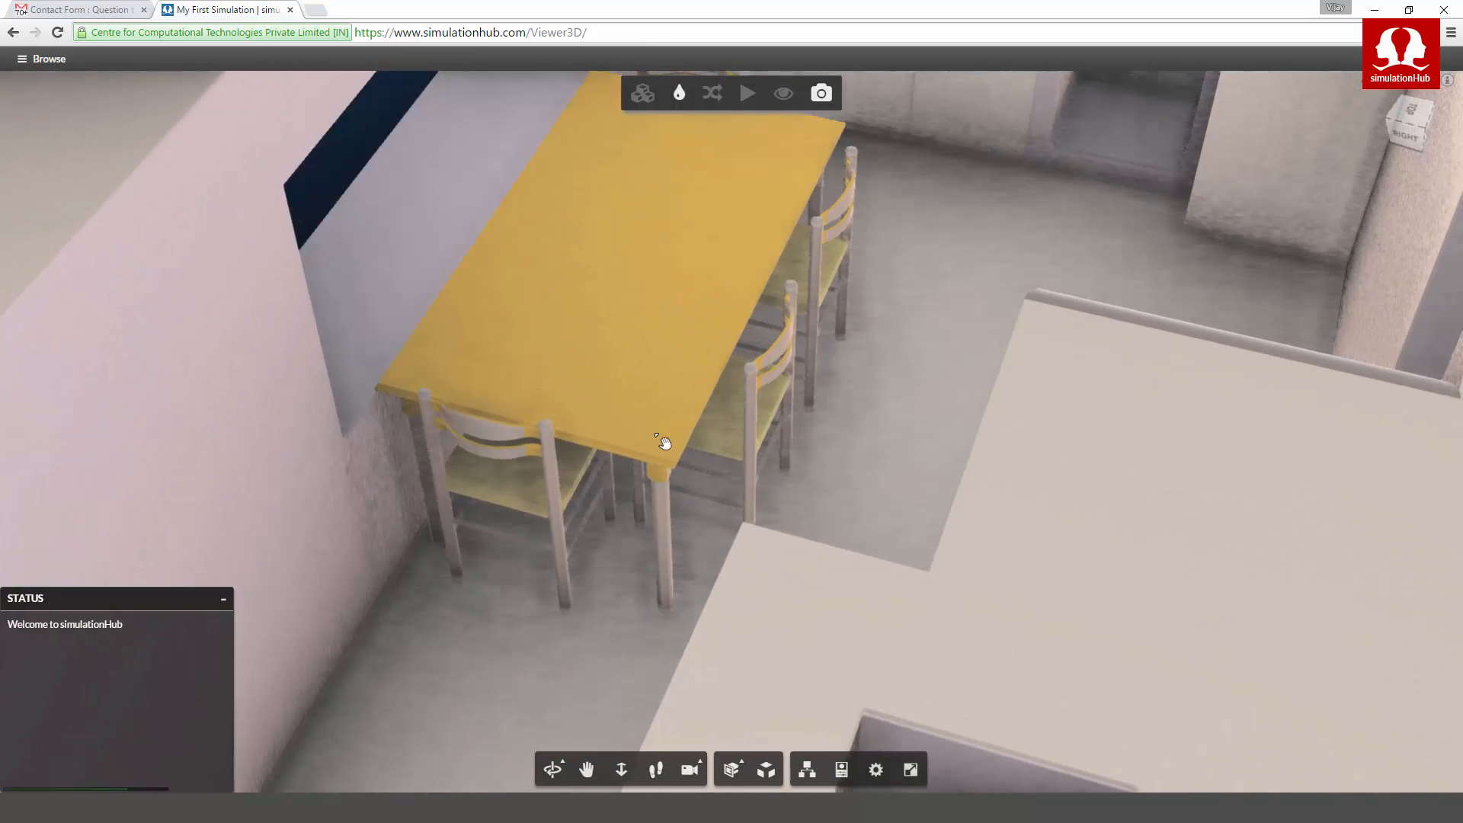
pyautogui.scroll(-6, 741, 380)
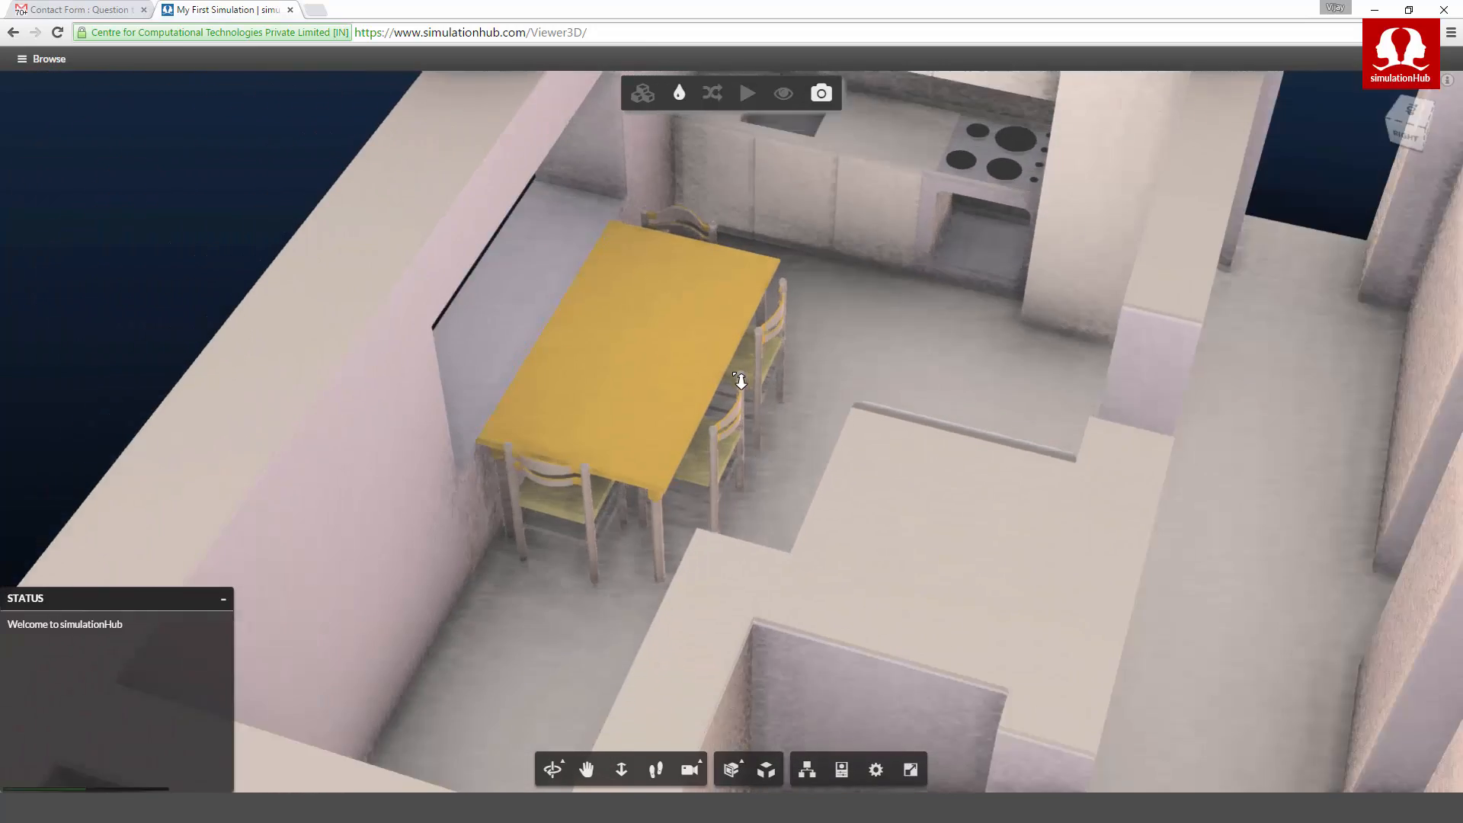
pyautogui.scroll(-2, 740, 379)
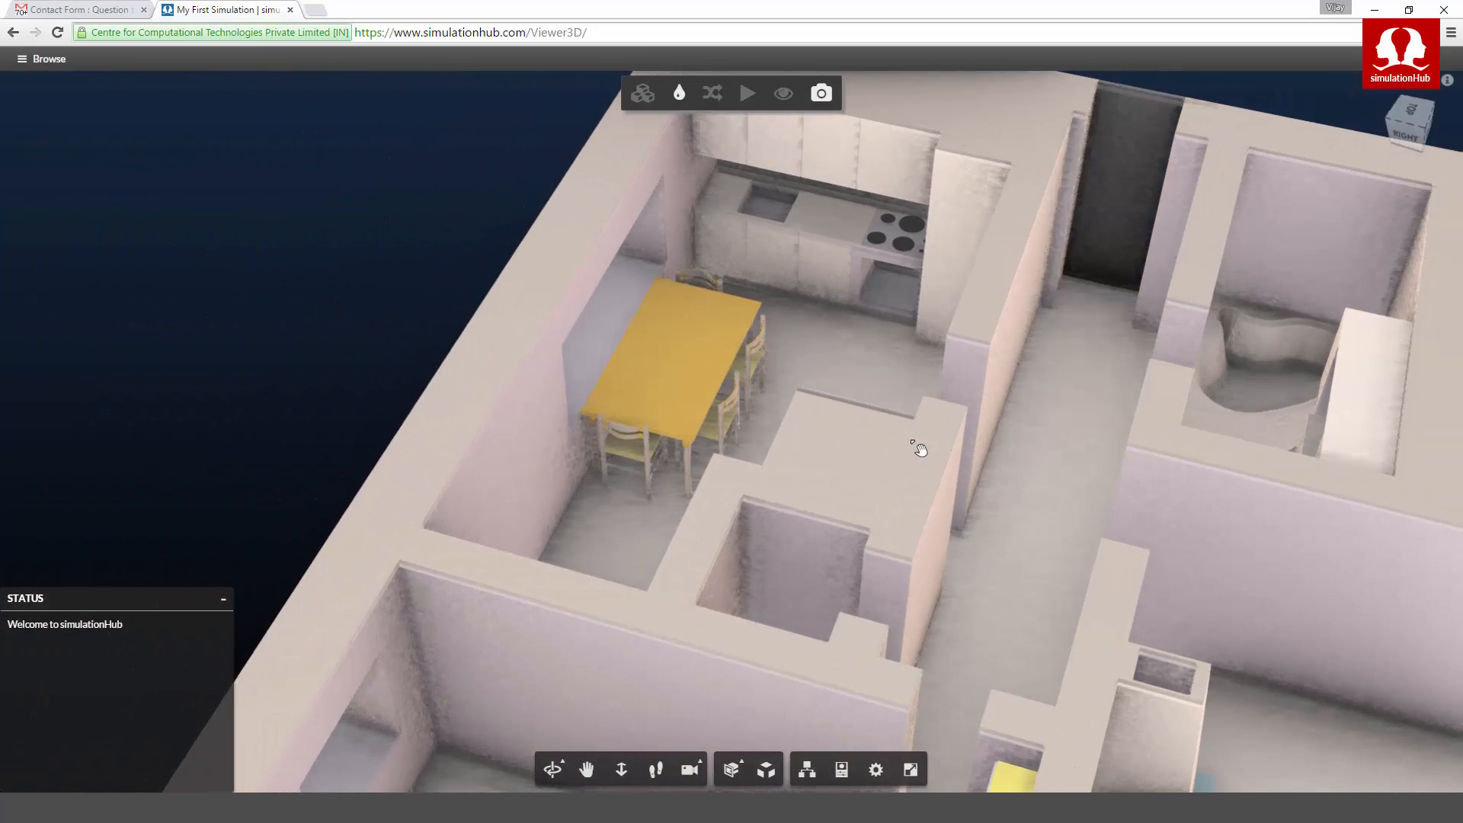
# - Examine the bathroom and the television area in the living room, and return to a view of the whole house
pyautogui.moveTo(921, 451); pyautogui.dragTo(740, 417, button='middle')
pyautogui.moveTo(859, 457); pyautogui.dragTo(835, 455, button='middle')
pyautogui.moveTo(922, 464); pyautogui.dragTo(1213, 449)
pyautogui.moveTo(1213, 449); pyautogui.dragTo(947, 308, button='middle')
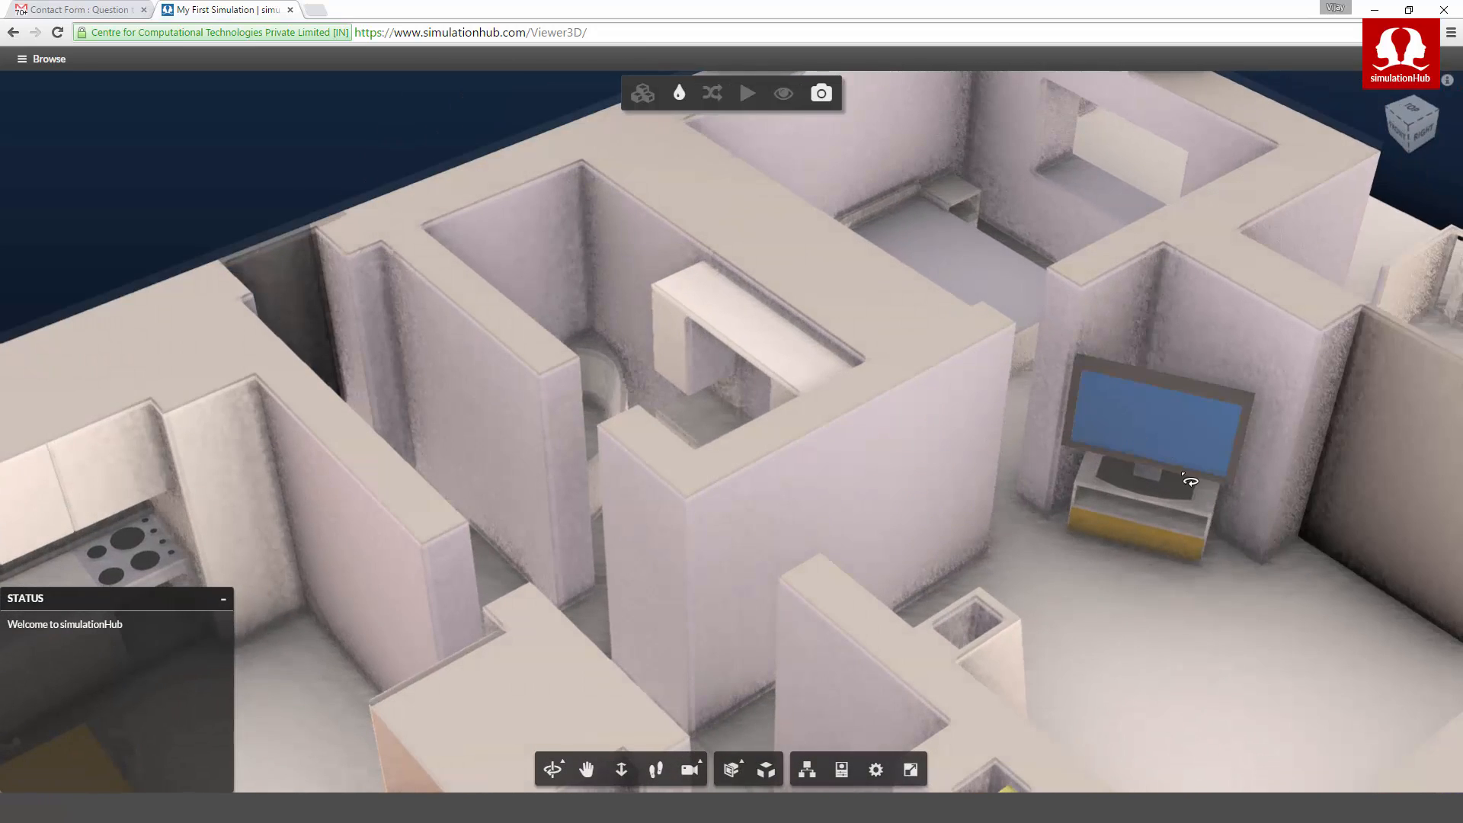
pyautogui.scroll(3, 1186, 481)
pyautogui.scroll(3, 1186, 481)
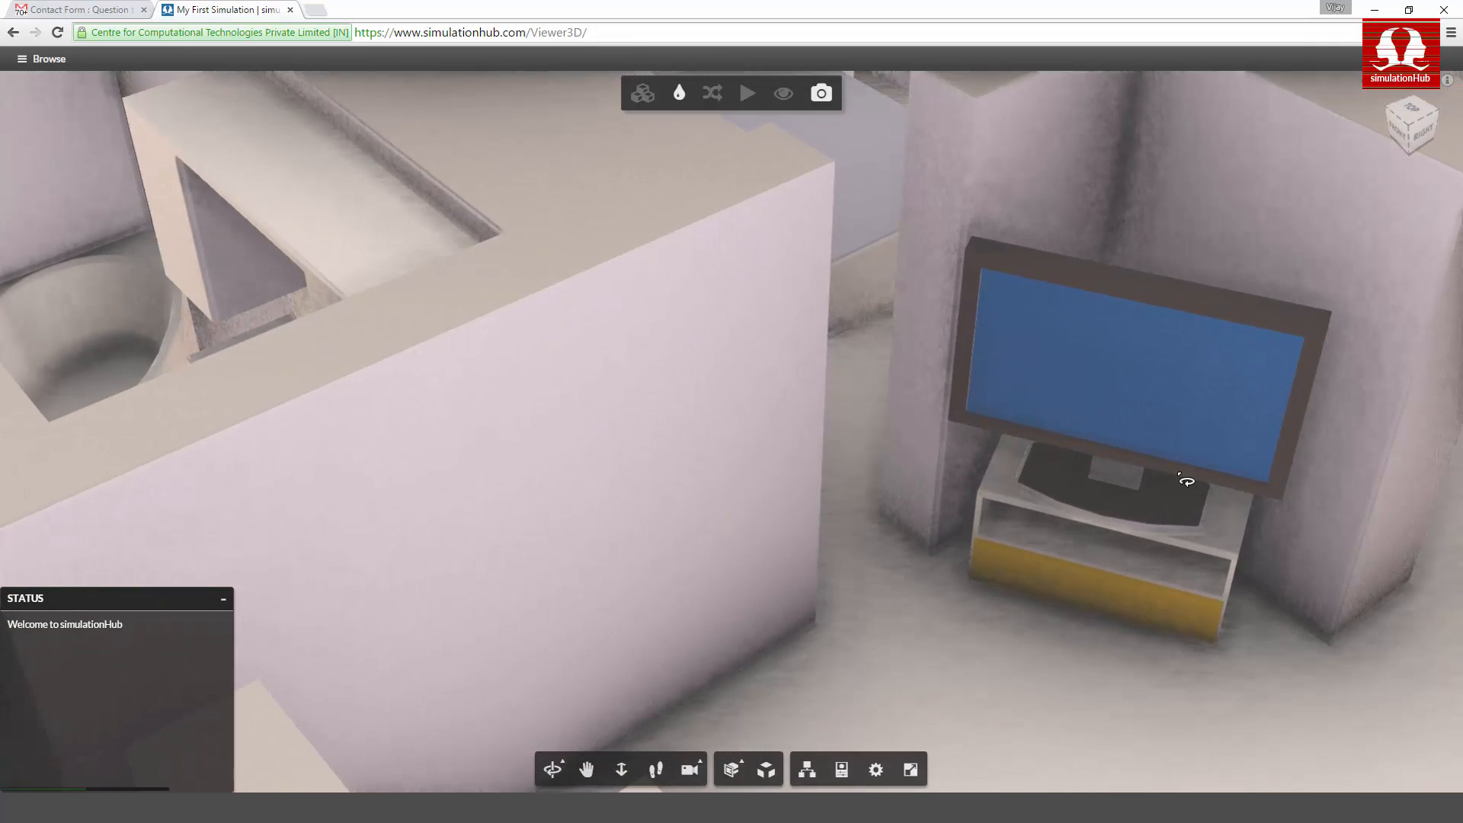
pyautogui.scroll(2, 1186, 482)
pyautogui.scroll(-10, 1186, 482)
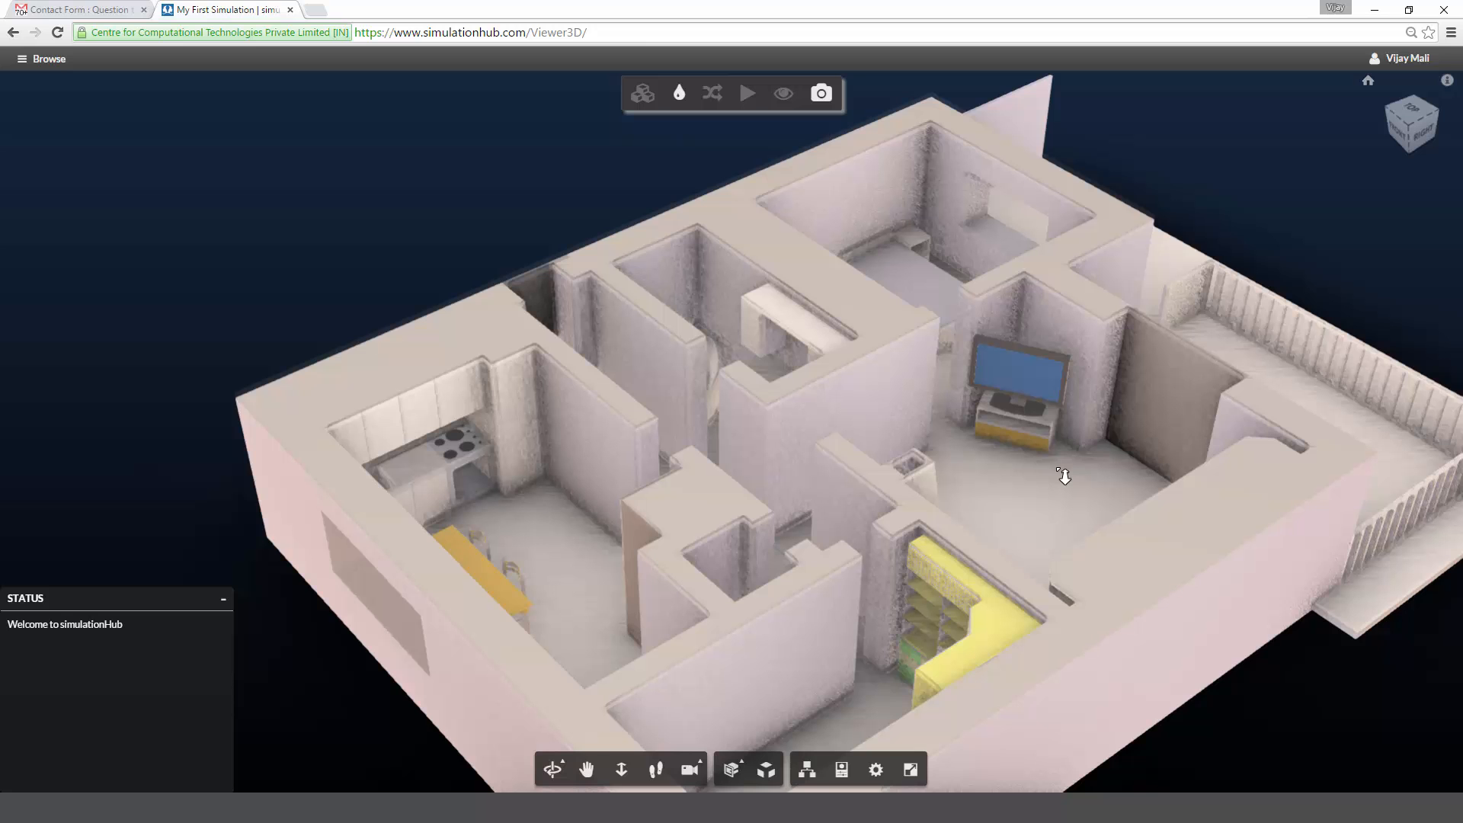
pyautogui.moveTo(1061, 478); pyautogui.dragTo(1372, 481)
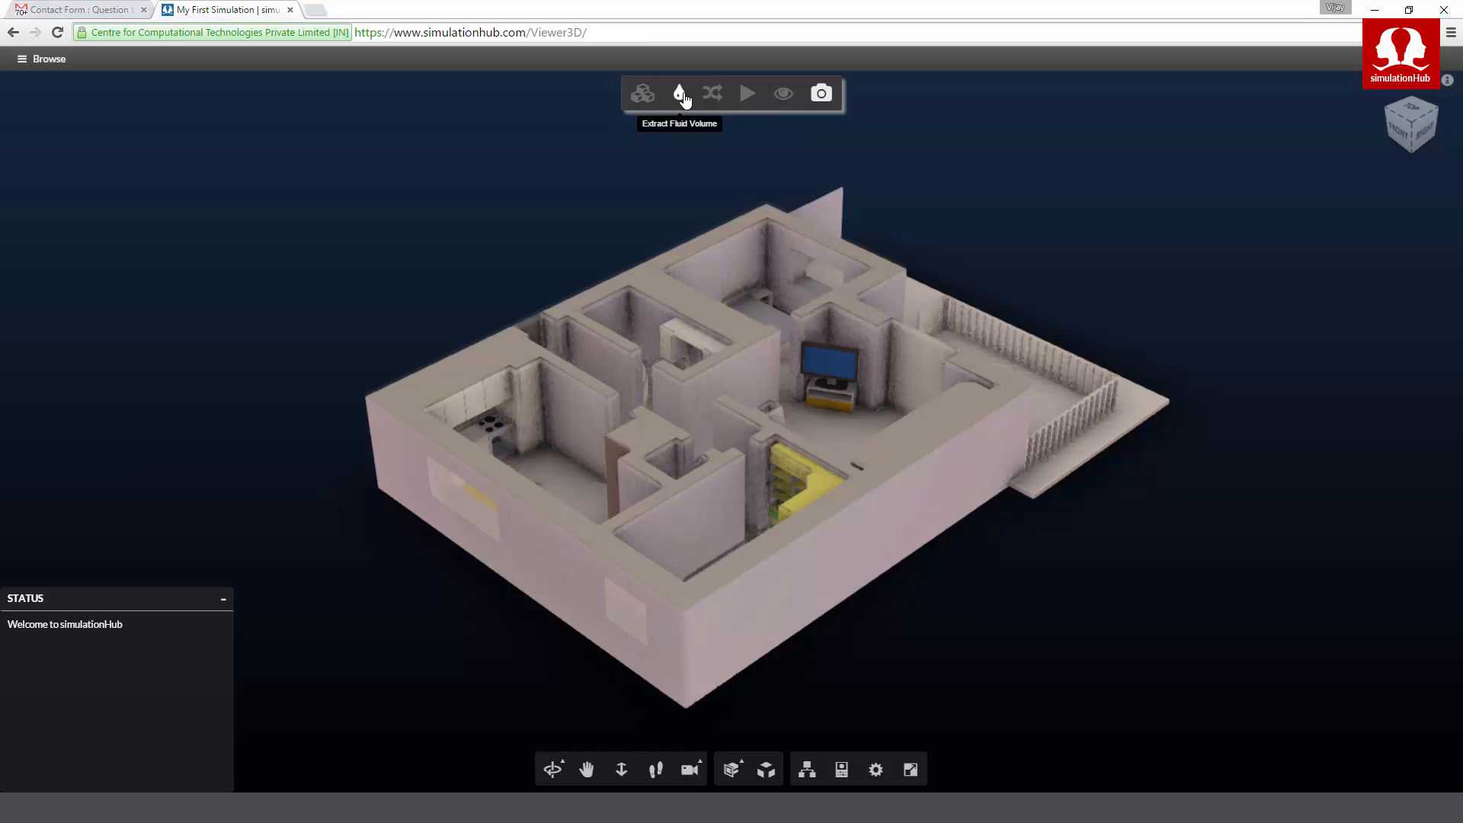
# - Start extracting the fluid volume and place the fluid point midway between the bedroom's corner wall and its wardrobe doors
pyautogui.click(680, 96)
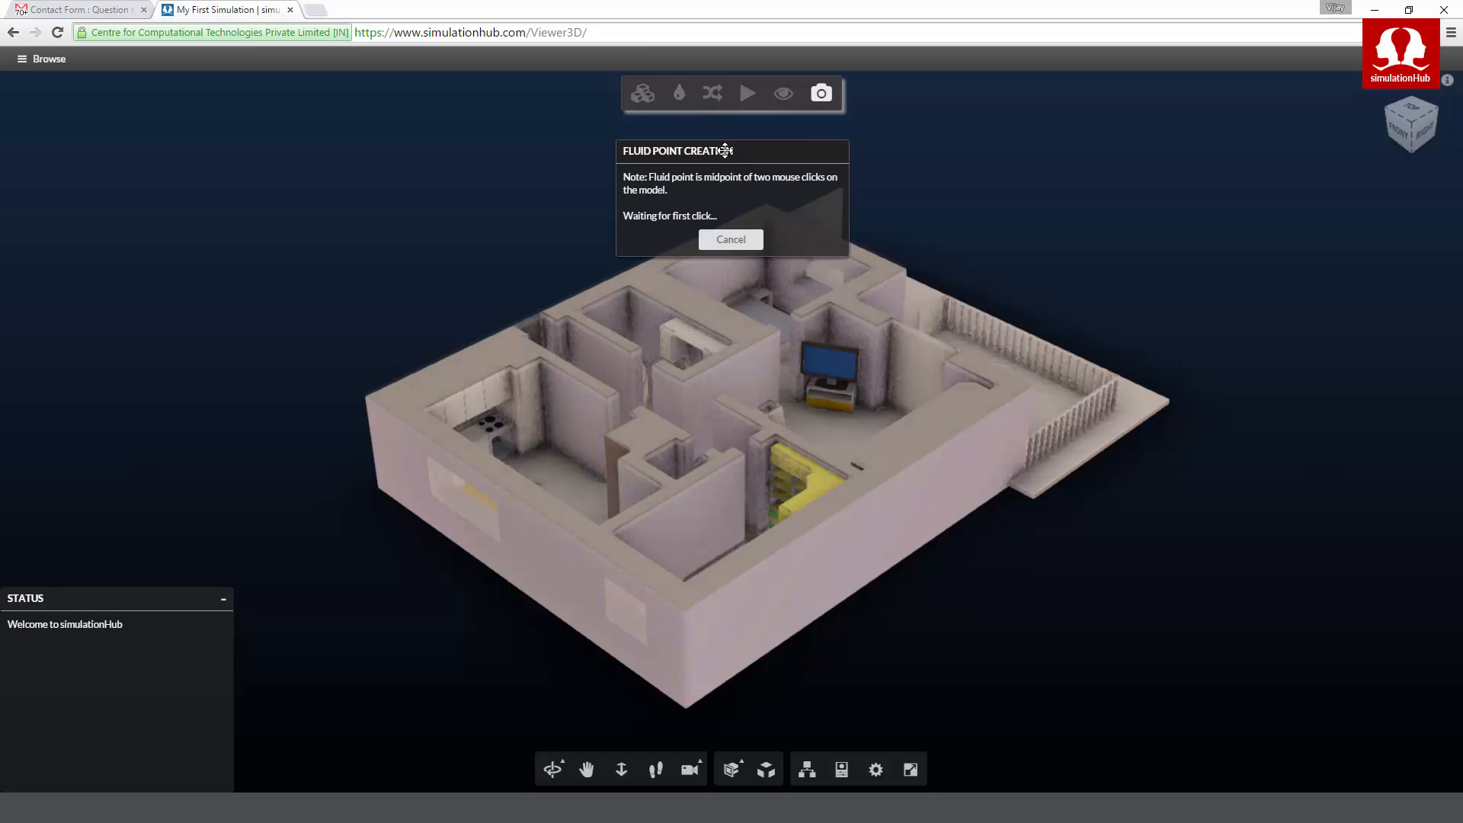
pyautogui.moveTo(730, 150); pyautogui.dragTo(1115, 137)
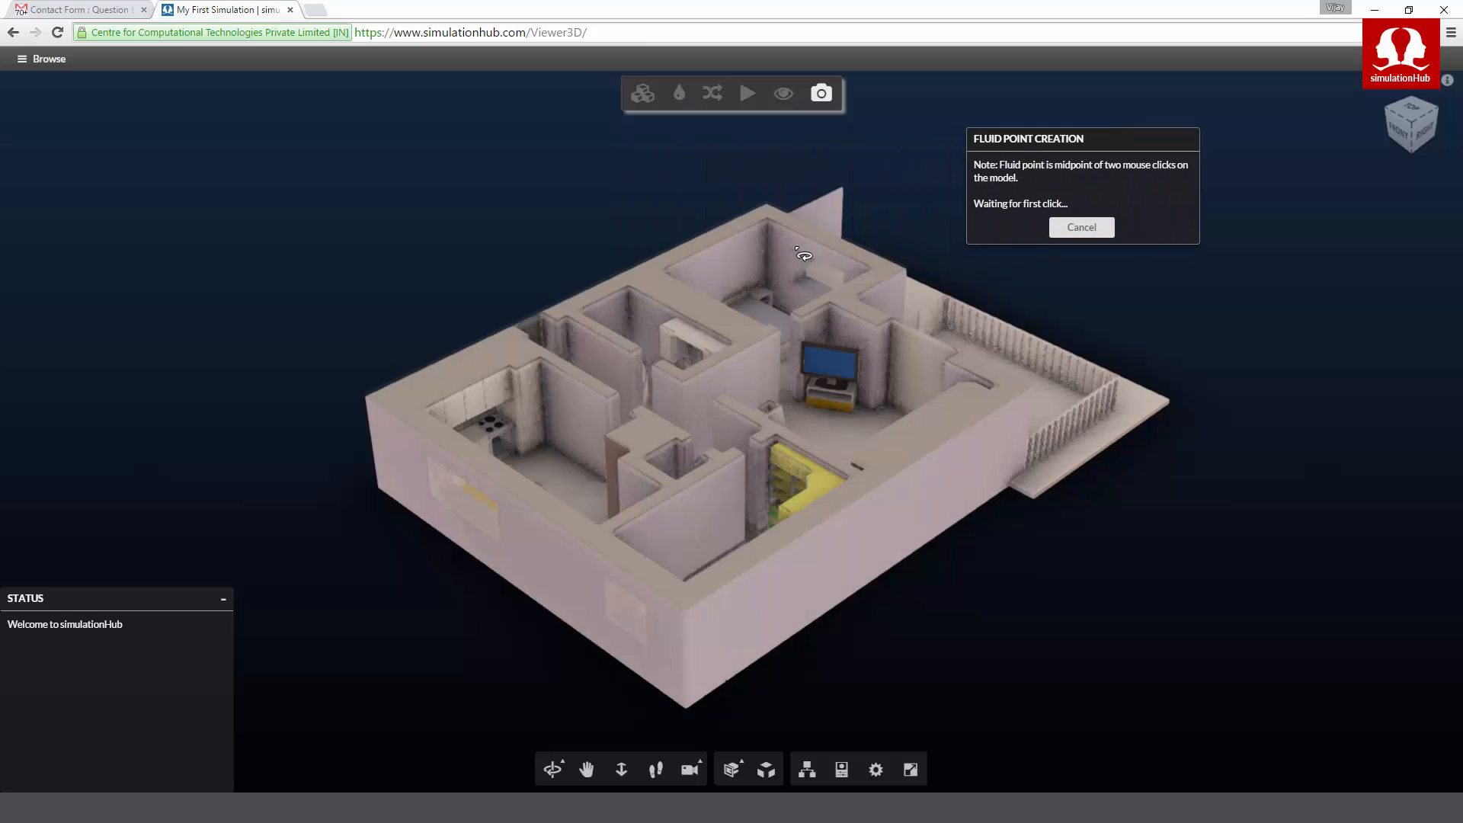
pyautogui.scroll(5, 794, 232)
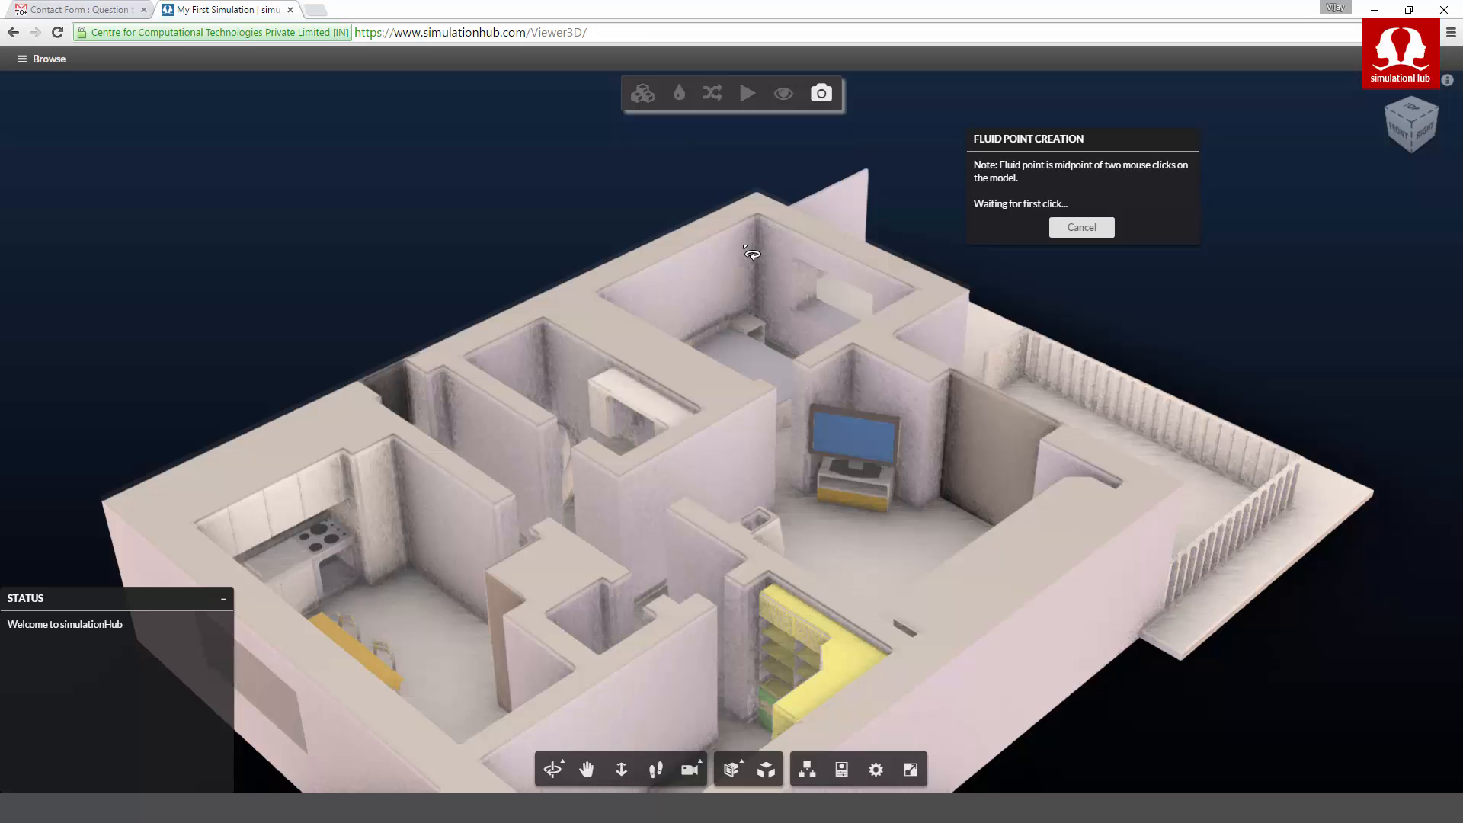
pyautogui.click(745, 246)
pyautogui.moveTo(873, 379); pyautogui.dragTo(395, 396)
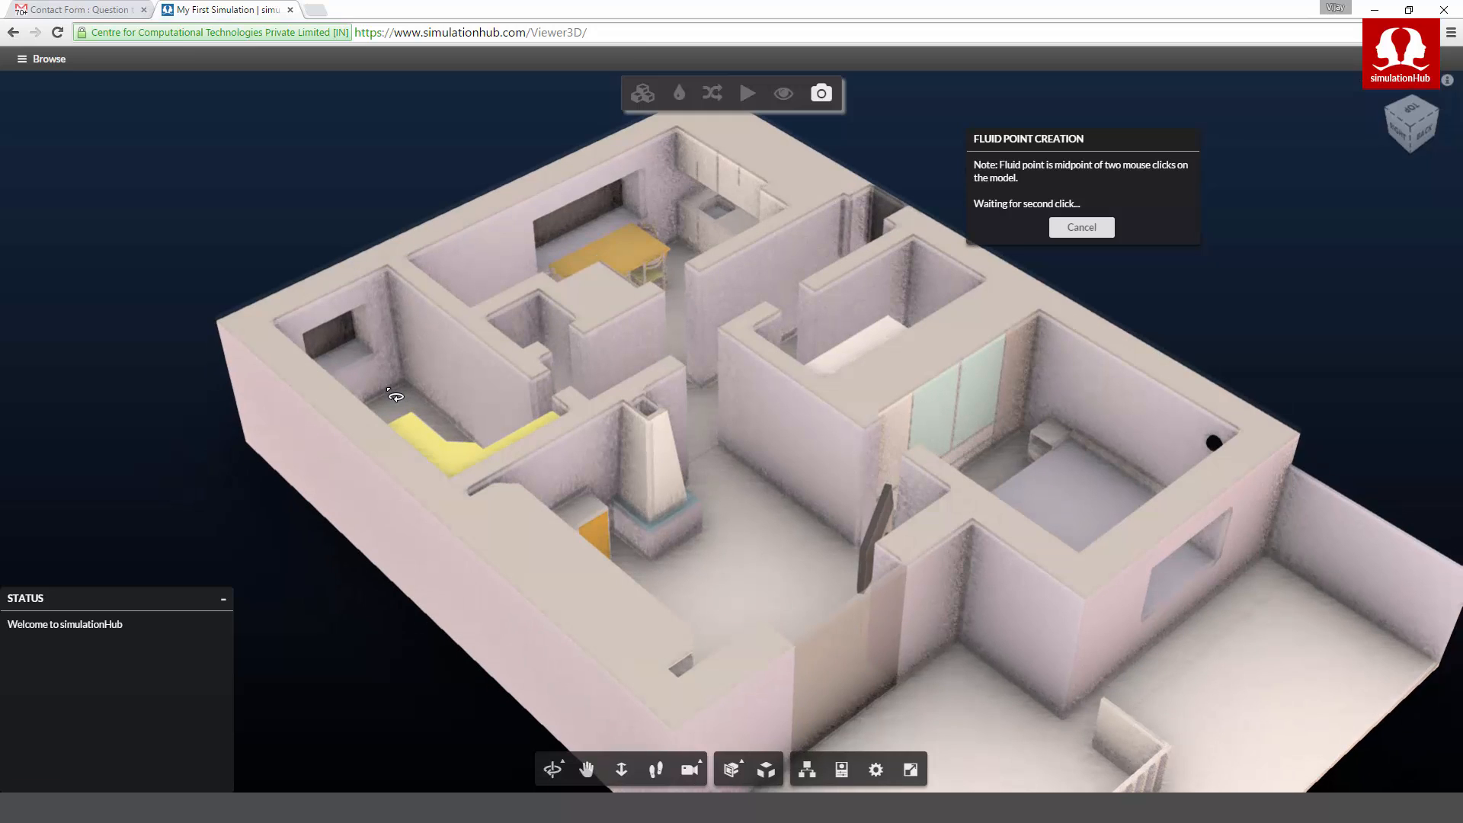
pyautogui.click(975, 432)
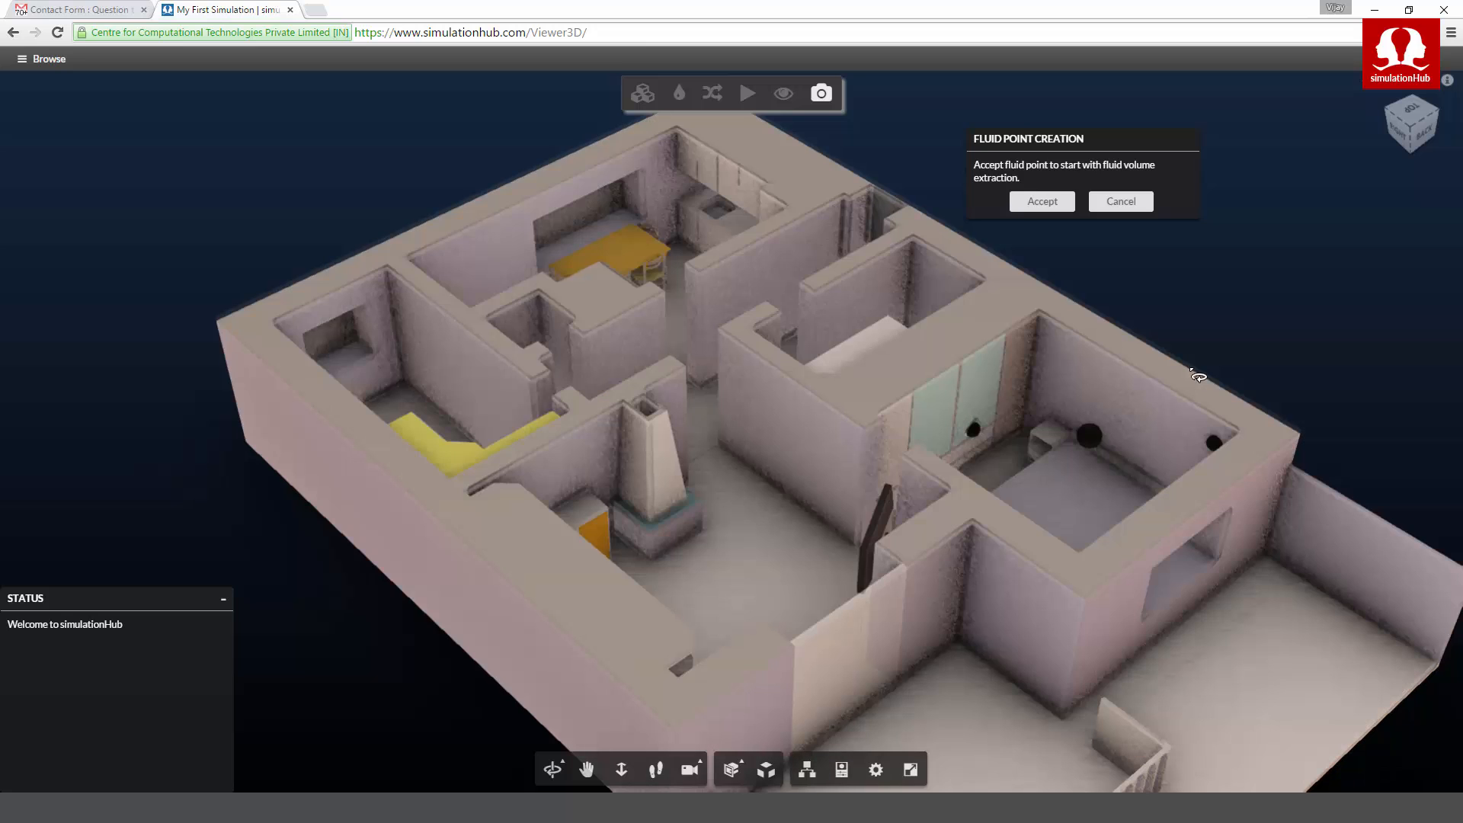
# - Check the fluid point's position in the bedroom, accept it to run the extraction, and move the progress message off the model
pyautogui.moveTo(1216, 365); pyautogui.dragTo(965, 428)
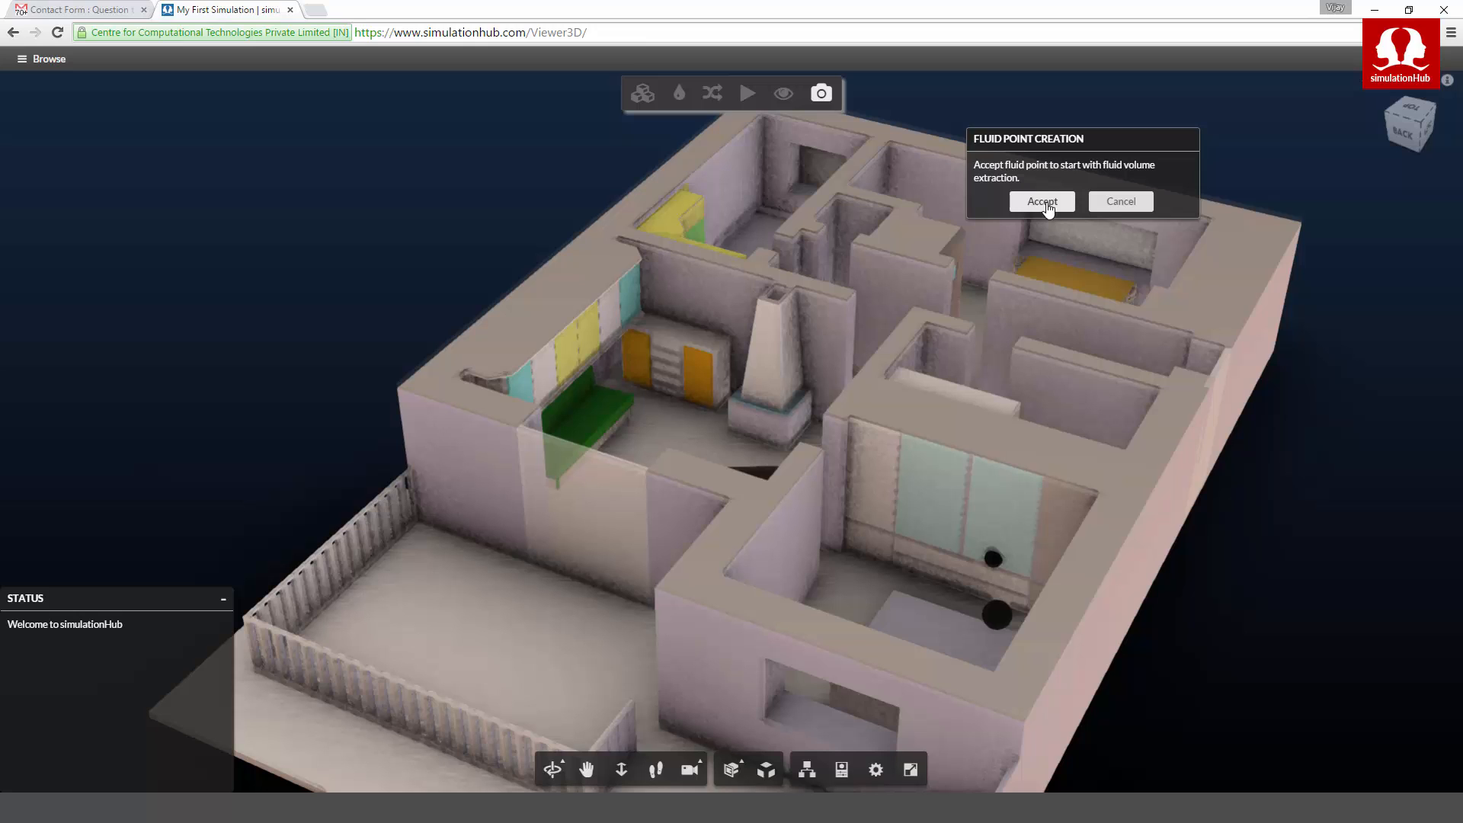
pyautogui.click(1043, 202)
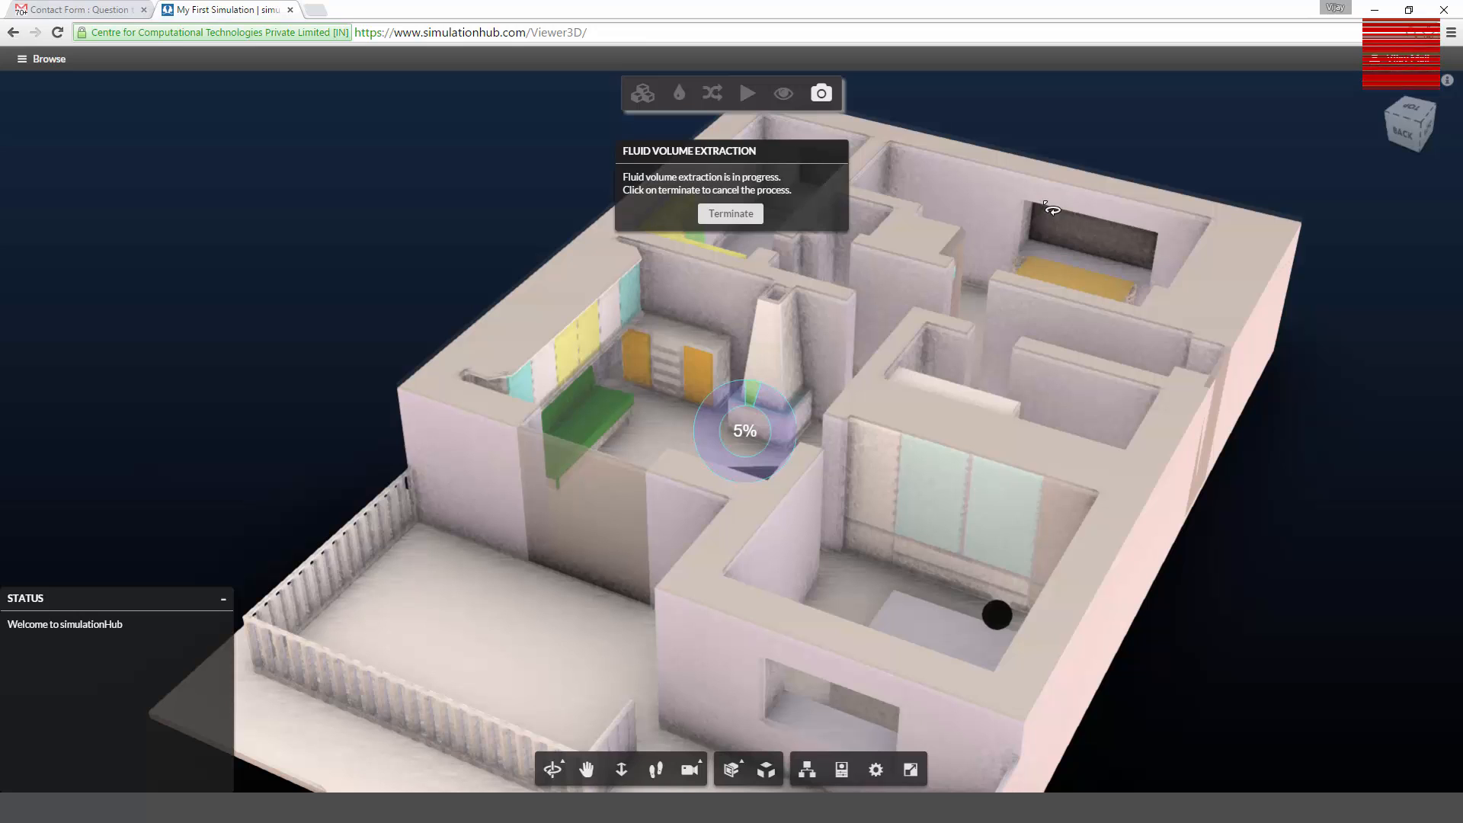
pyautogui.moveTo(772, 151); pyautogui.dragTo(484, 149)
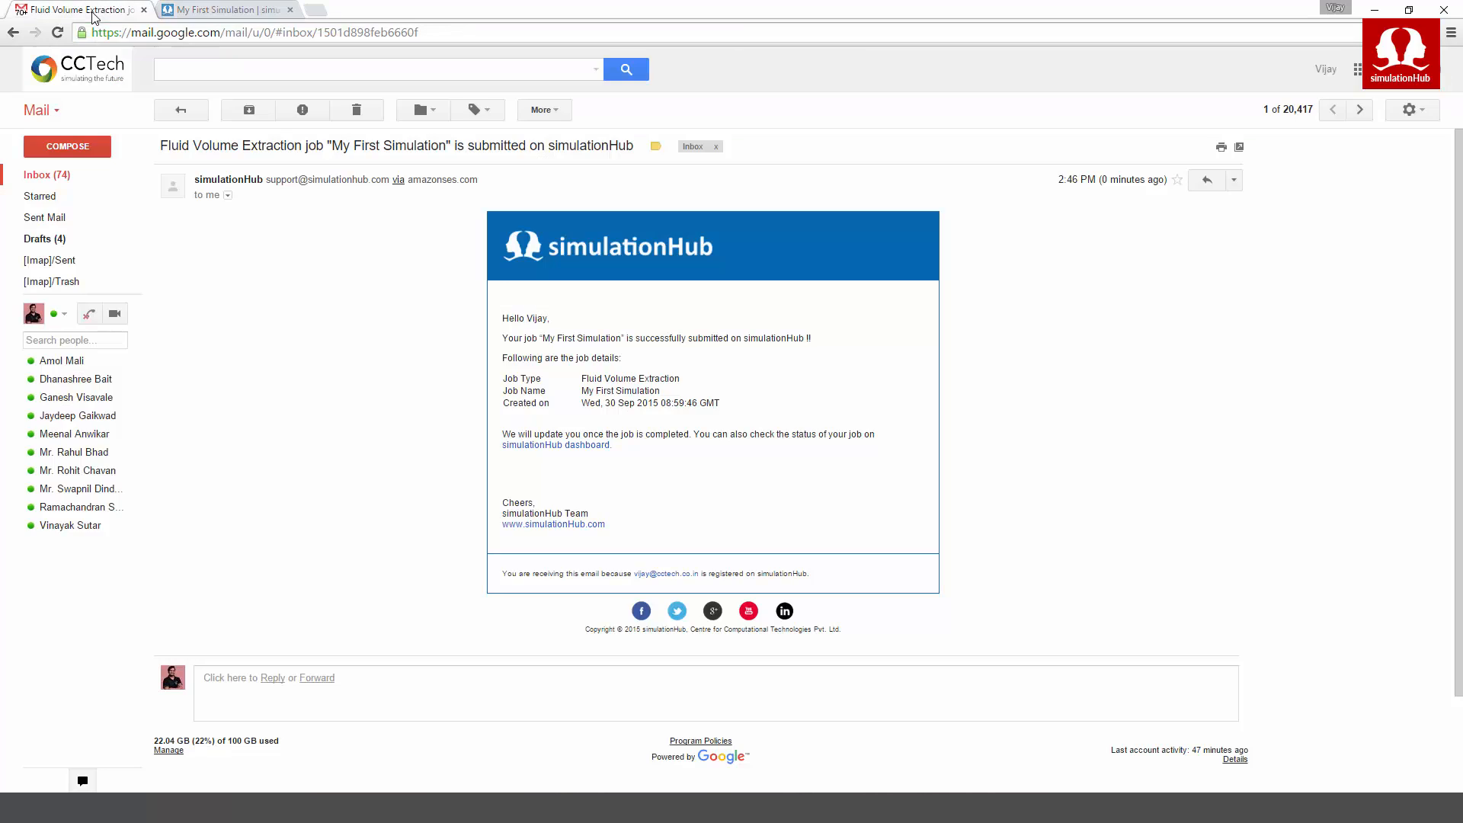
# - Switch to Gmail and read the job details in the email about the submitted fluid volume extraction
pyautogui.click(84, 10)
pyautogui.moveTo(502, 315); pyautogui.dragTo(735, 411)
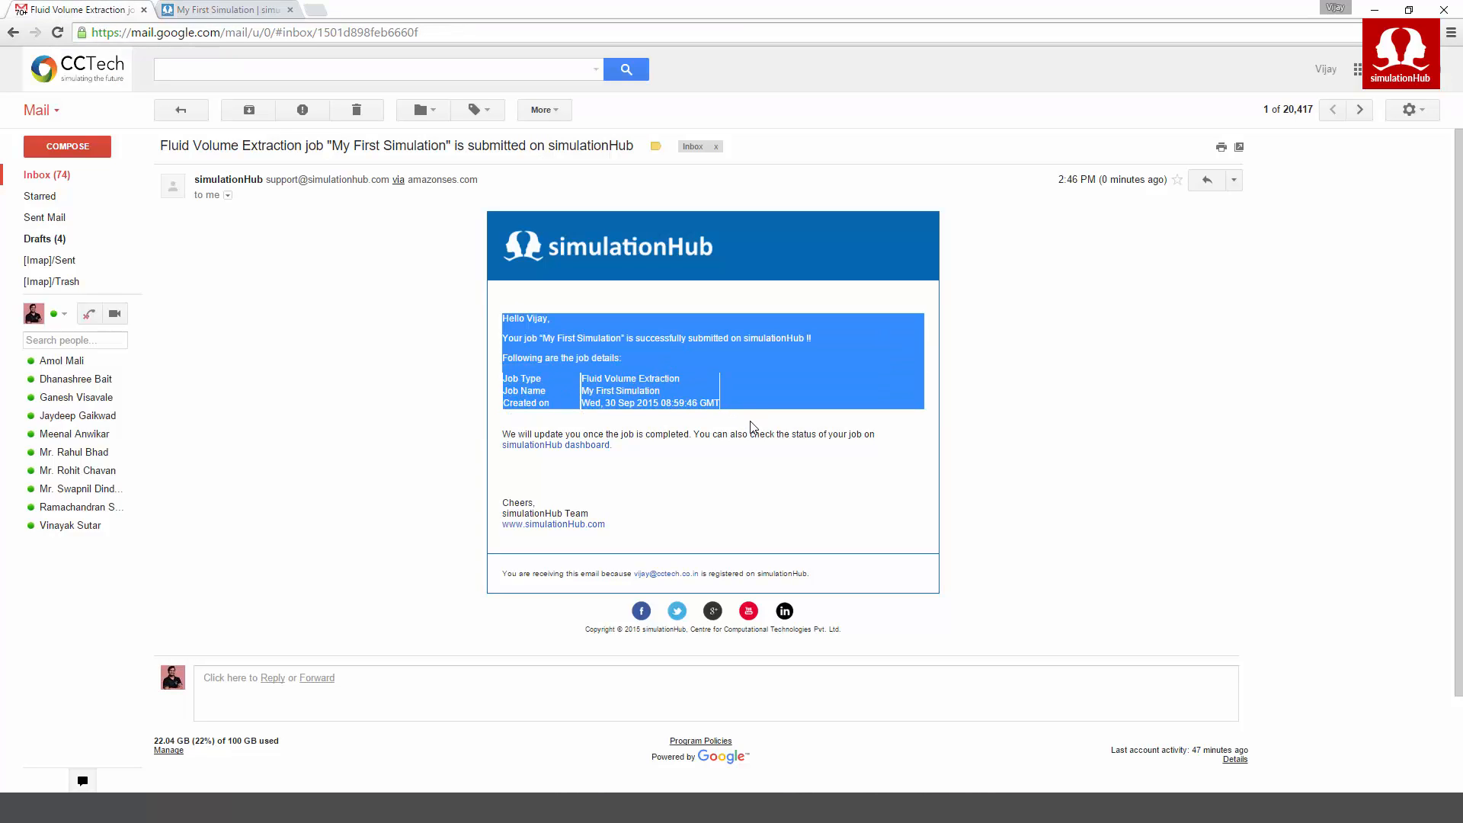
pyautogui.moveTo(623, 434); pyautogui.dragTo(787, 438)
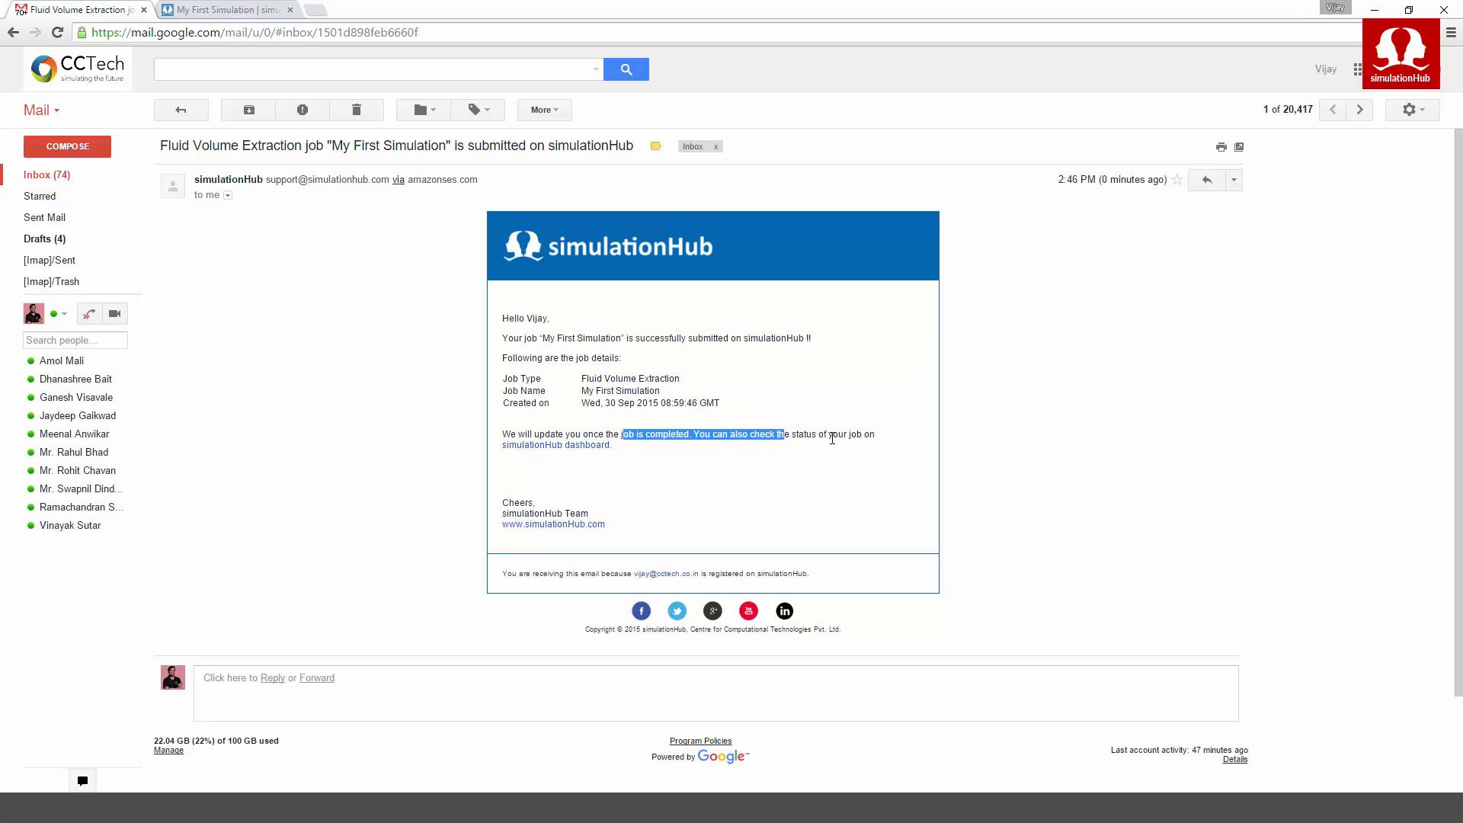
pyautogui.click(832, 439)
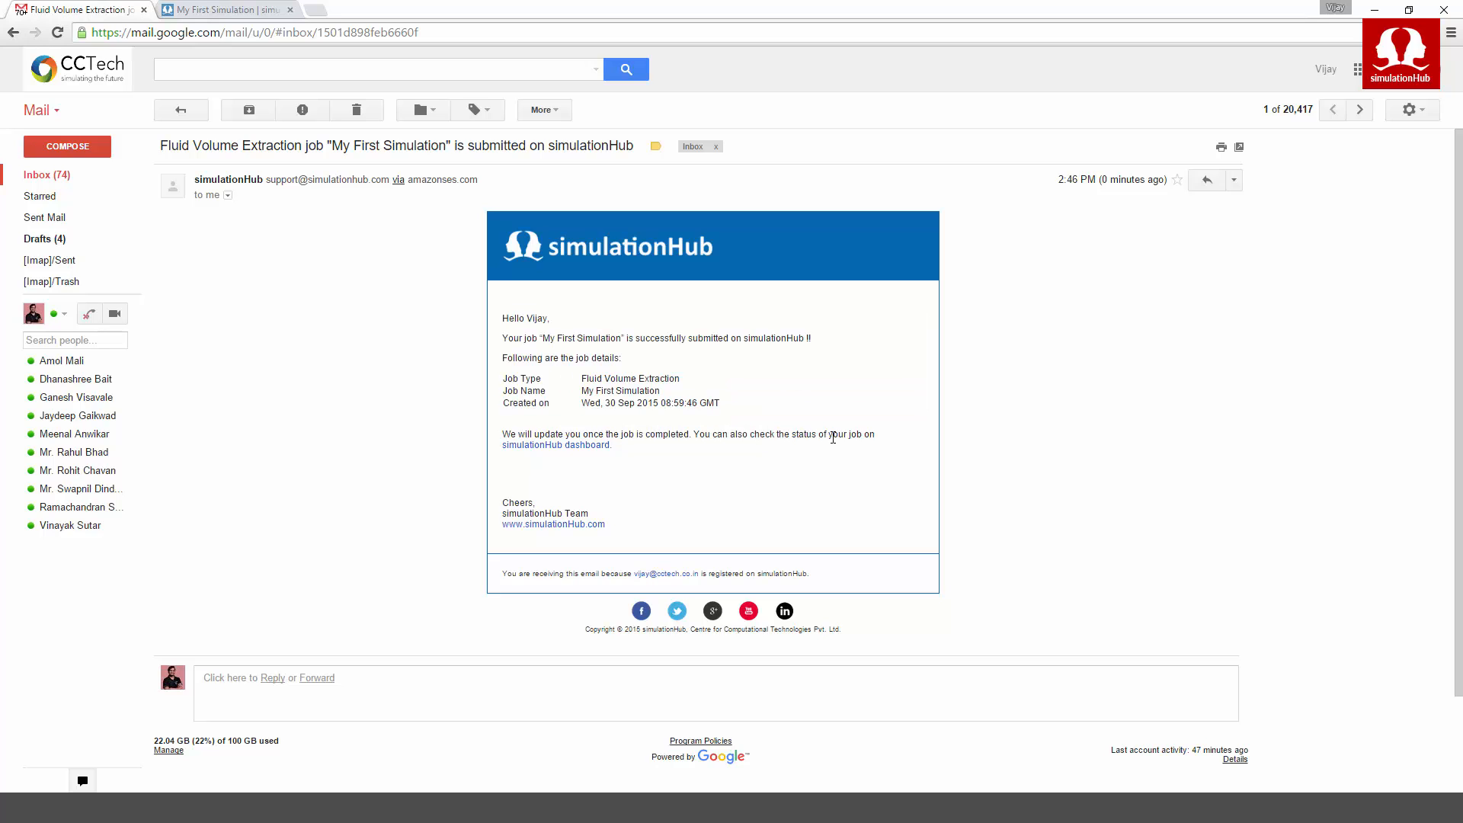
# - Return to simulationHub and check the fluid volume stage of My First Simulation on the dashboard
pyautogui.click(228, 10)
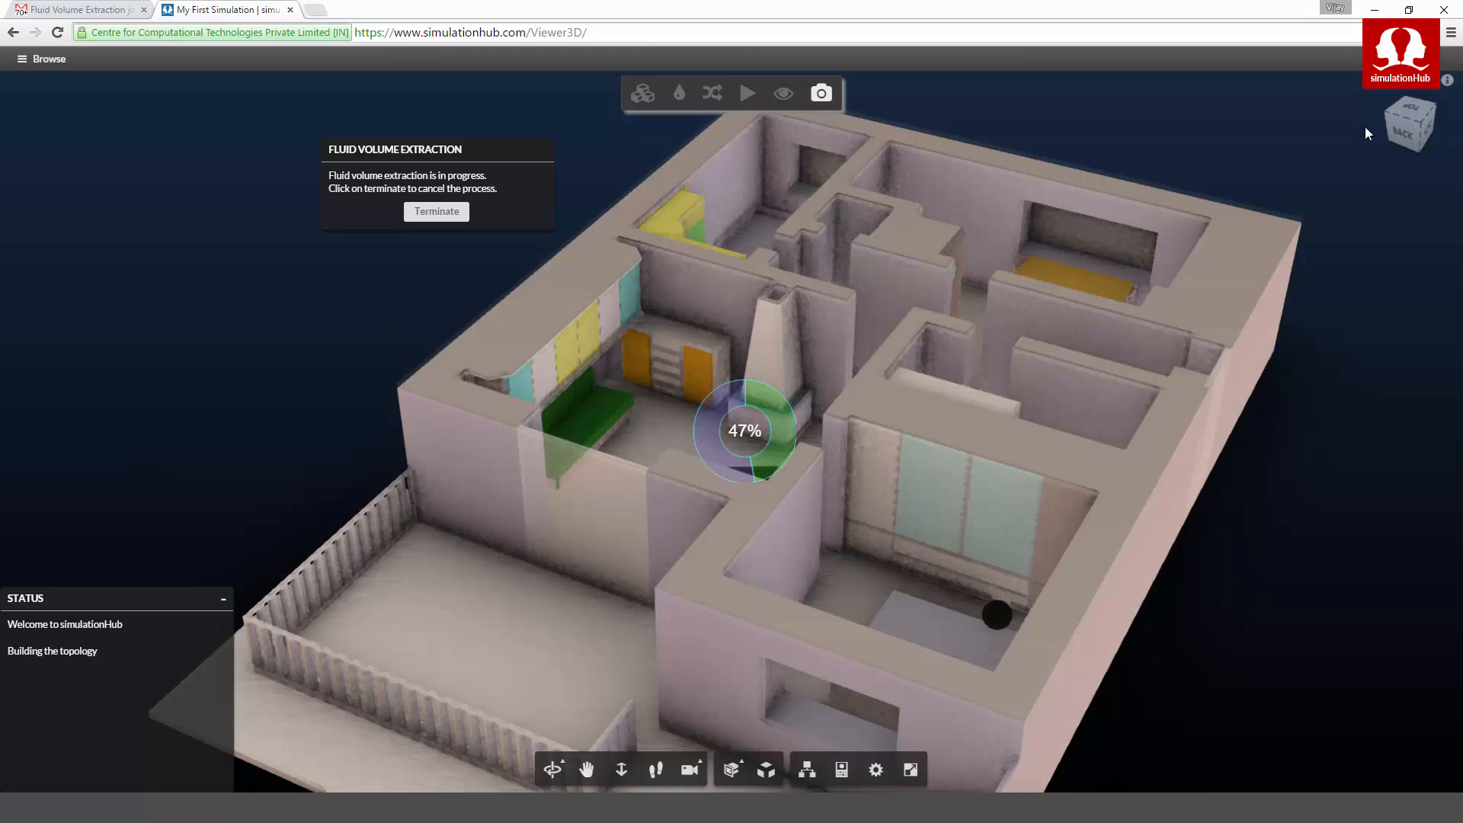
pyautogui.click(1410, 60)
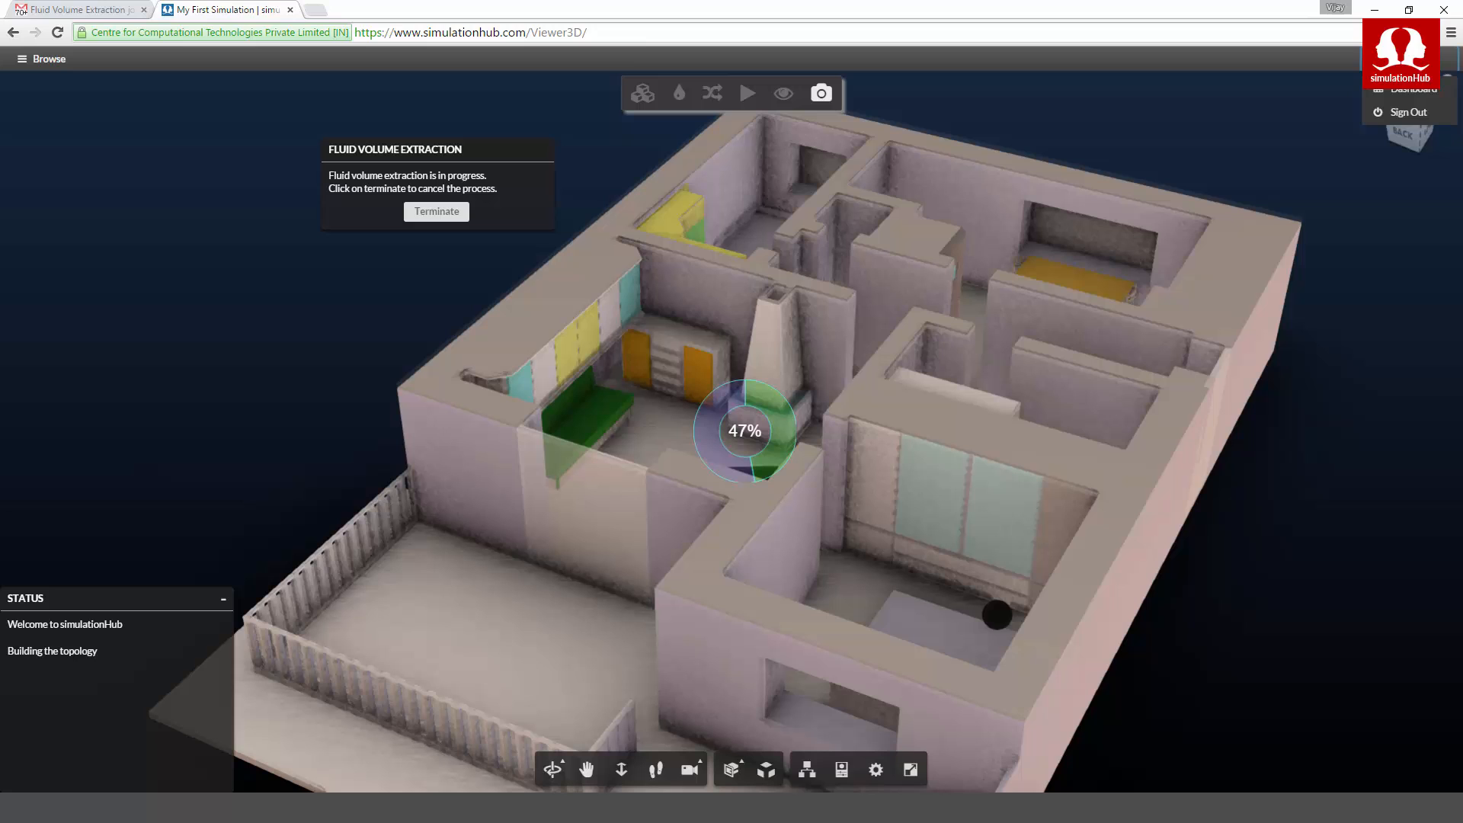
pyautogui.click(1411, 90)
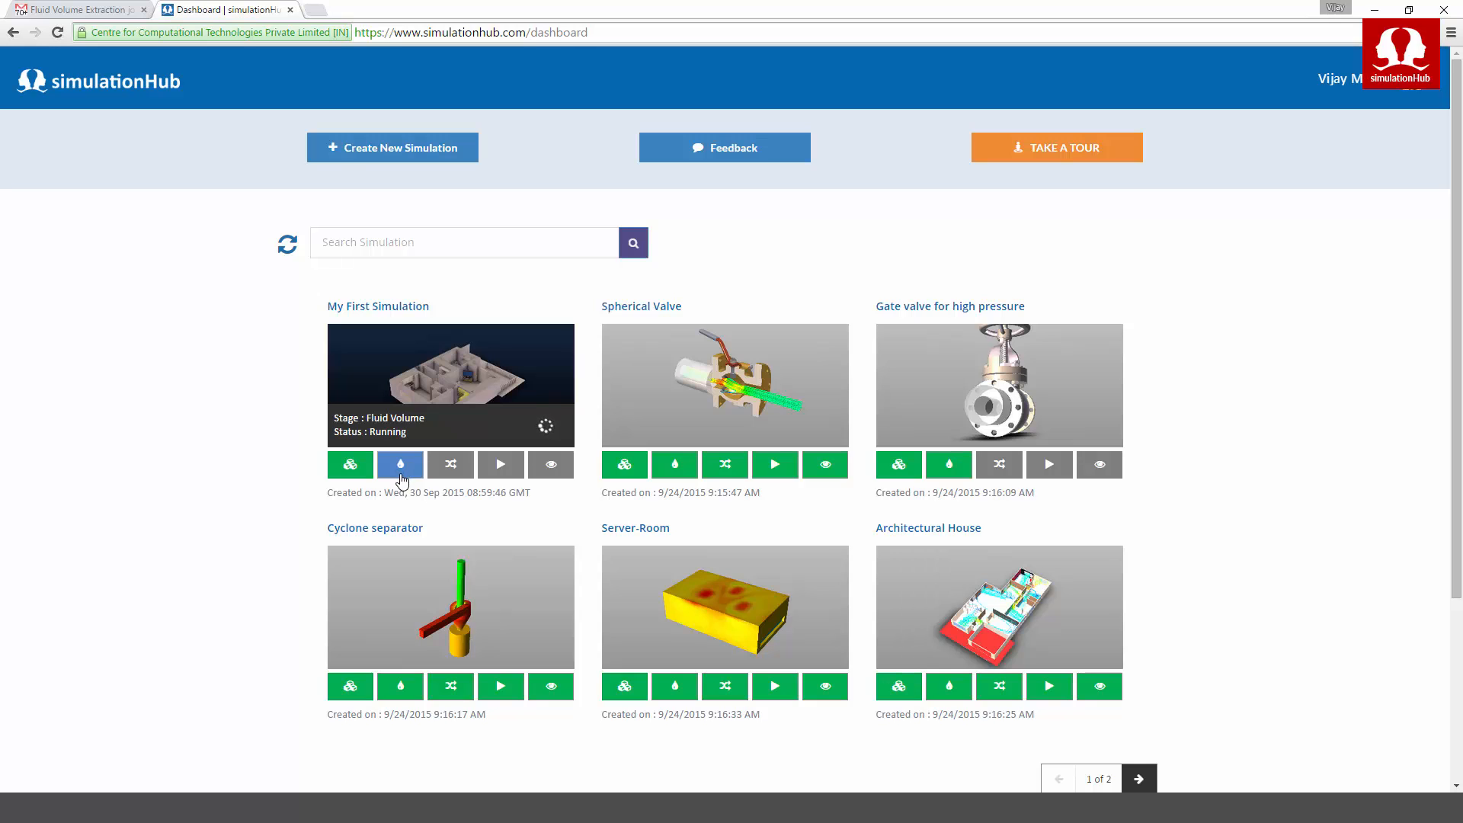
pyautogui.click(402, 476)
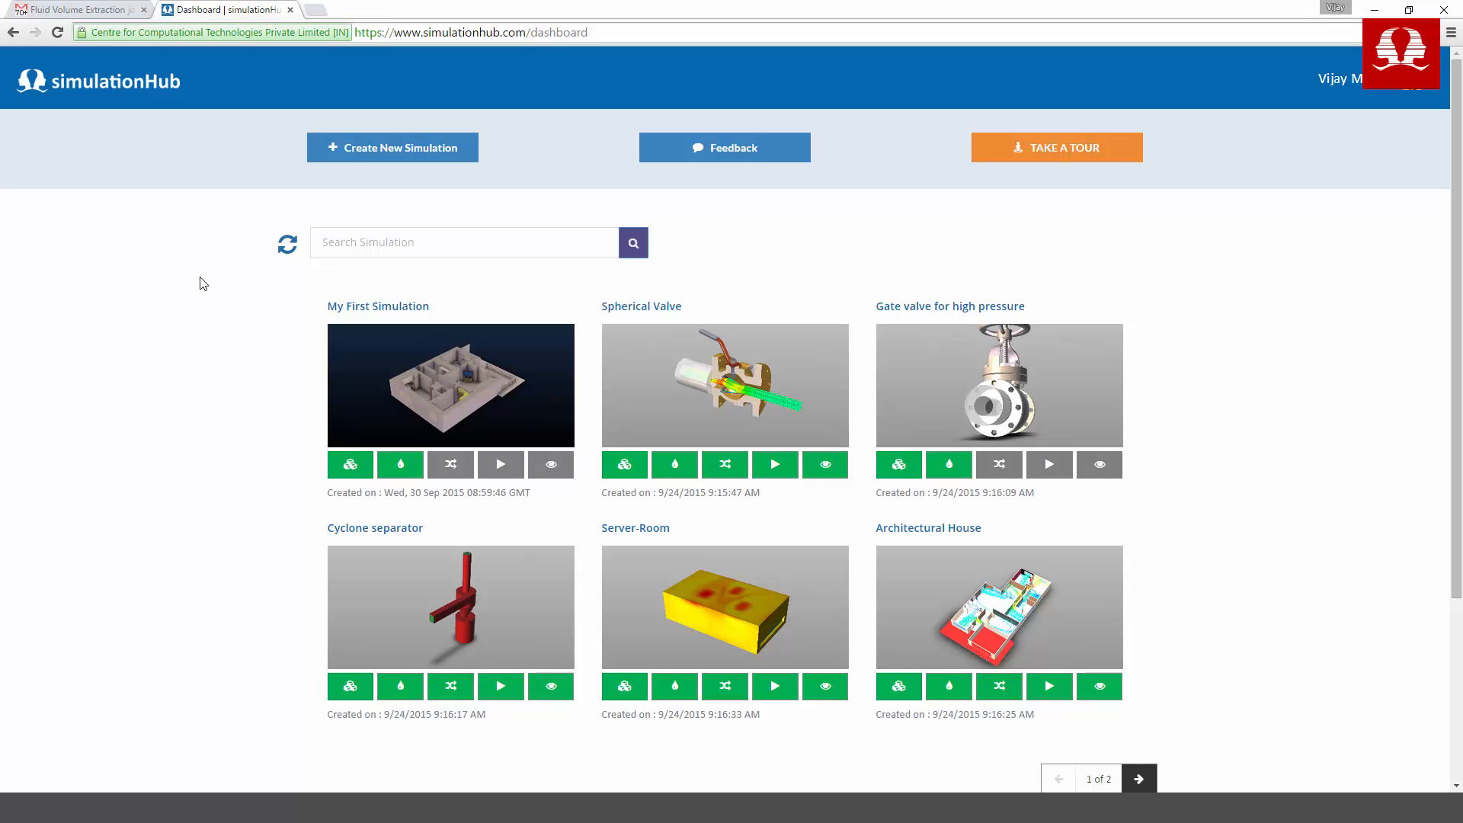
# - Read the job completion email for the fluid volume extraction in Gmail
pyautogui.click(75, 9)
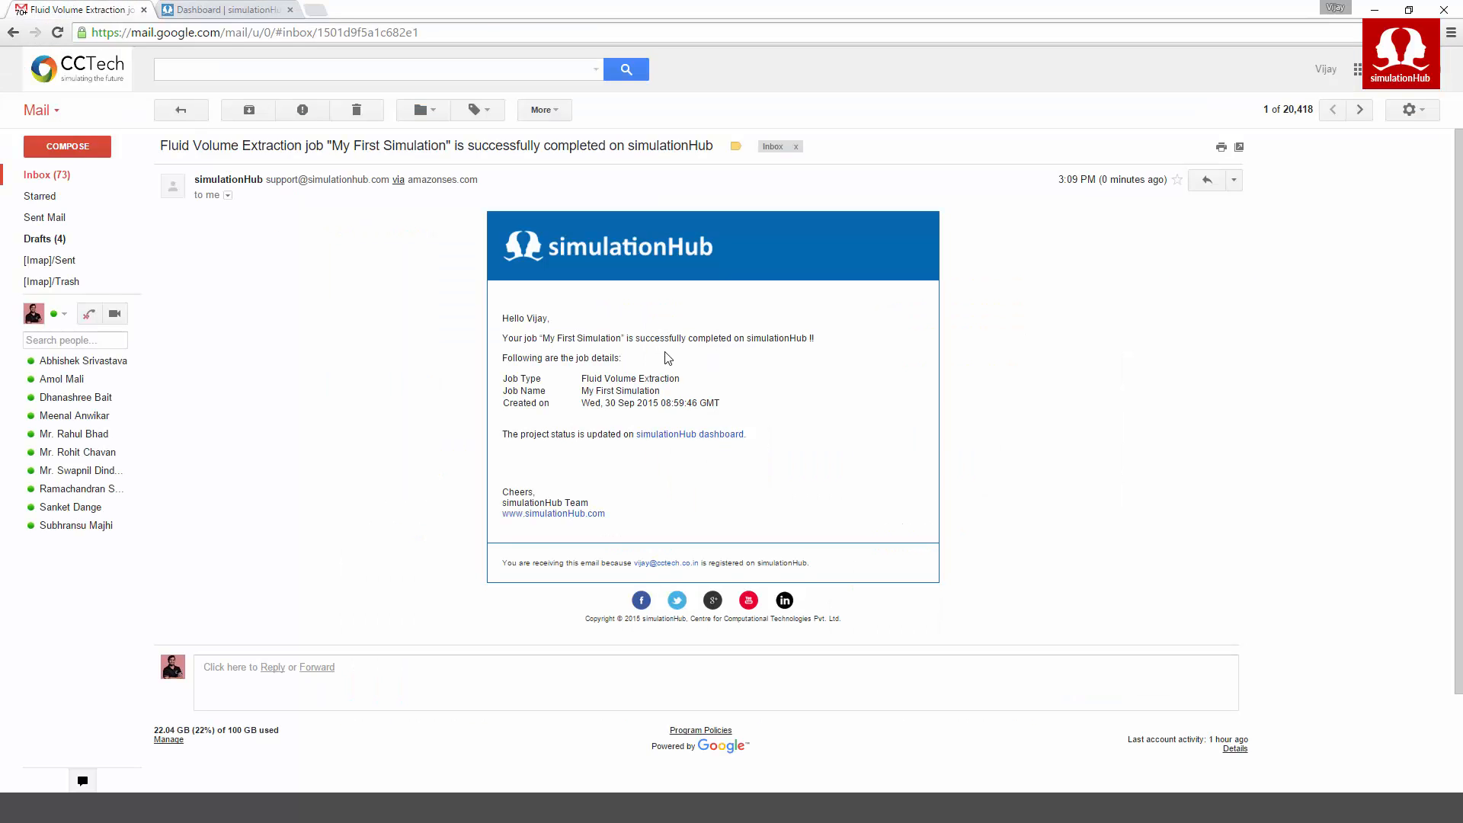
pyautogui.moveTo(550, 339); pyautogui.dragTo(580, 340)
pyautogui.click(600, 338)
# - Switch back to the simulationHub dashboard and open My First Simulation in the 3D viewer
pyautogui.click(252, 11)
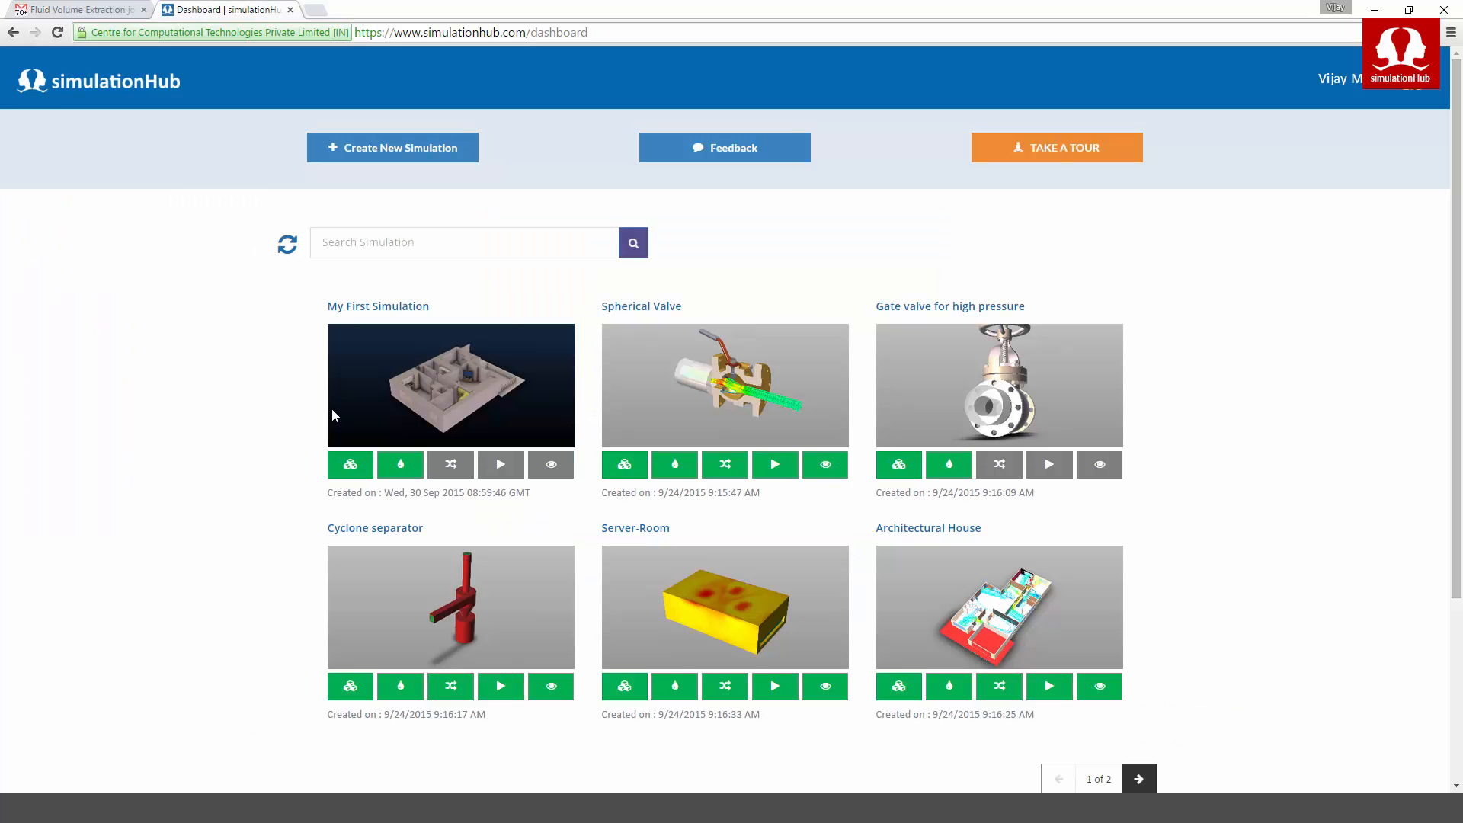
pyautogui.moveTo(331, 408)
pyautogui.click(503, 418)
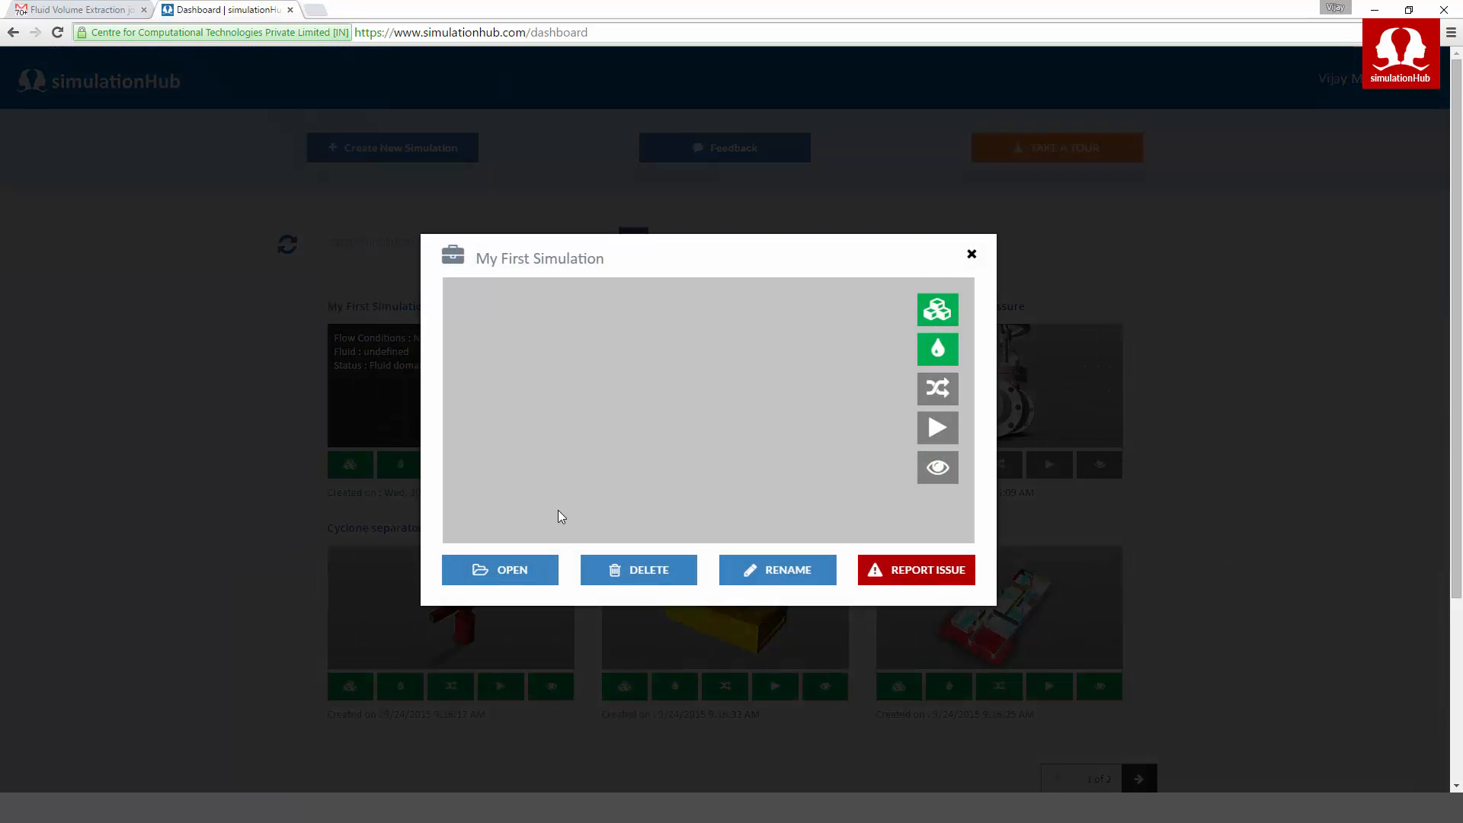
pyautogui.click(508, 579)
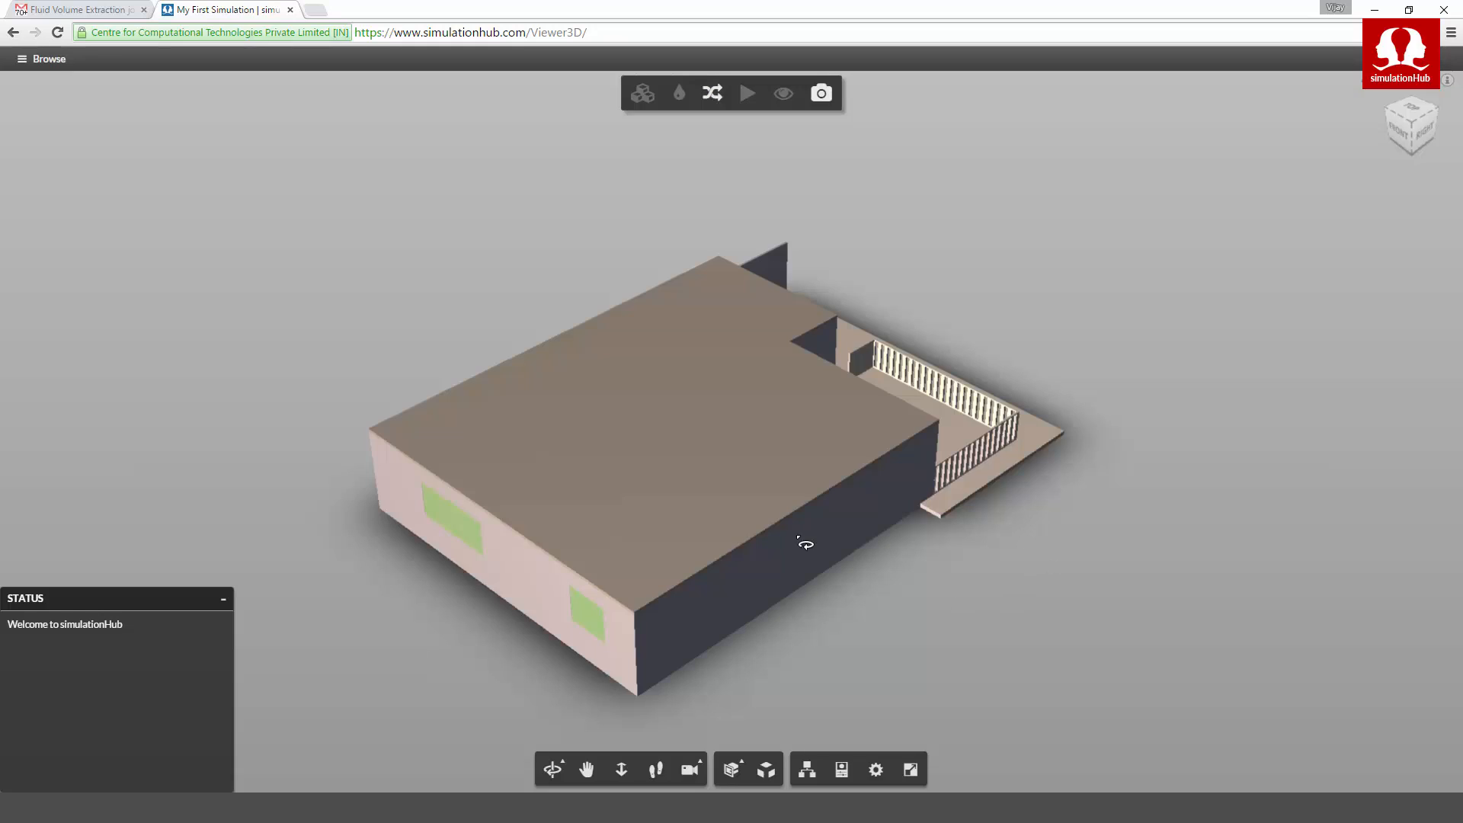
# - Hide the roof and the house walls to expose the extracted fluid volume, and examine it from the window and balcony sides
pyautogui.click(689, 489)
pyautogui.rightClick(685, 485)
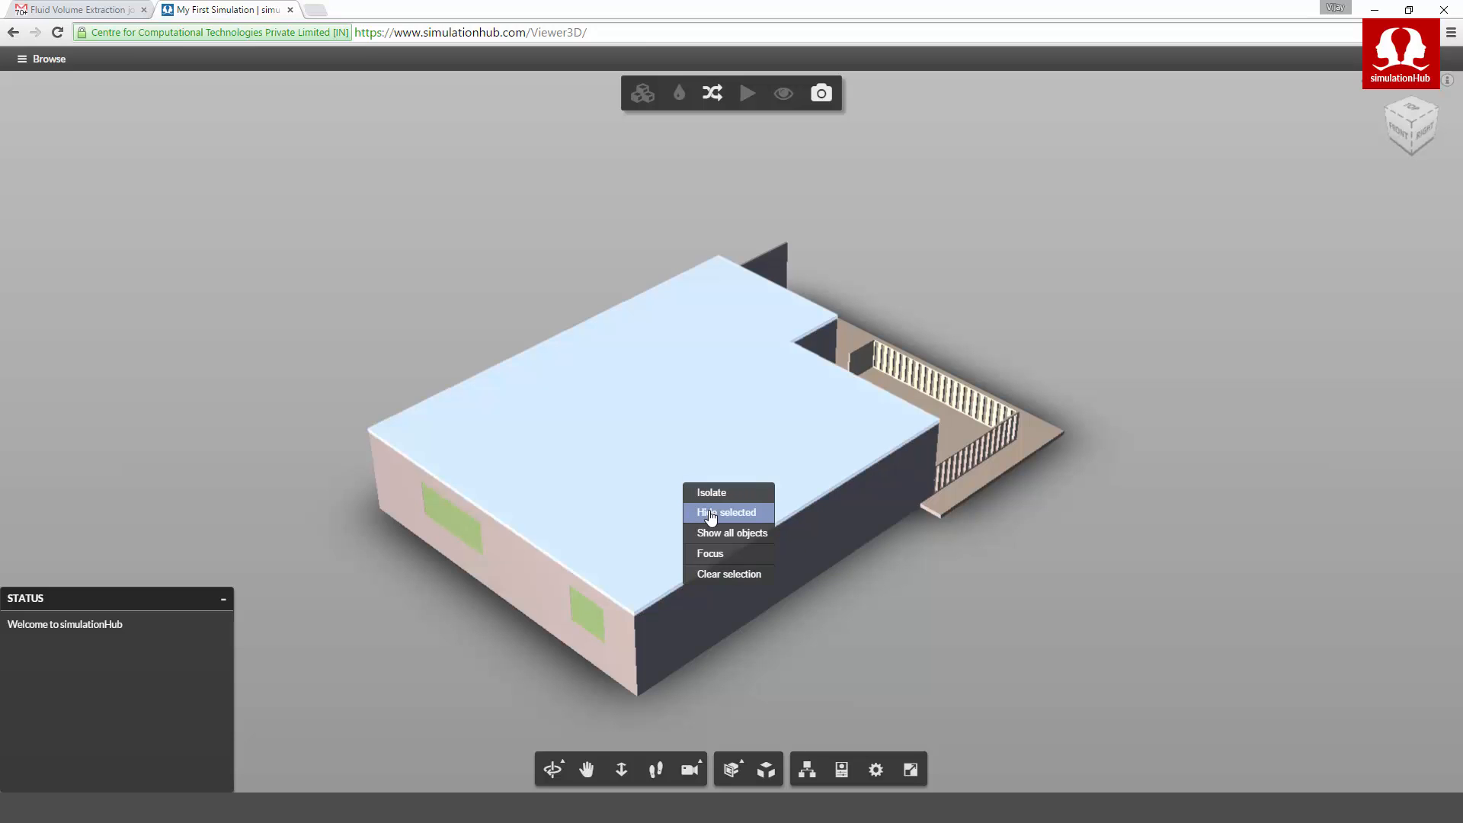
pyautogui.click(710, 514)
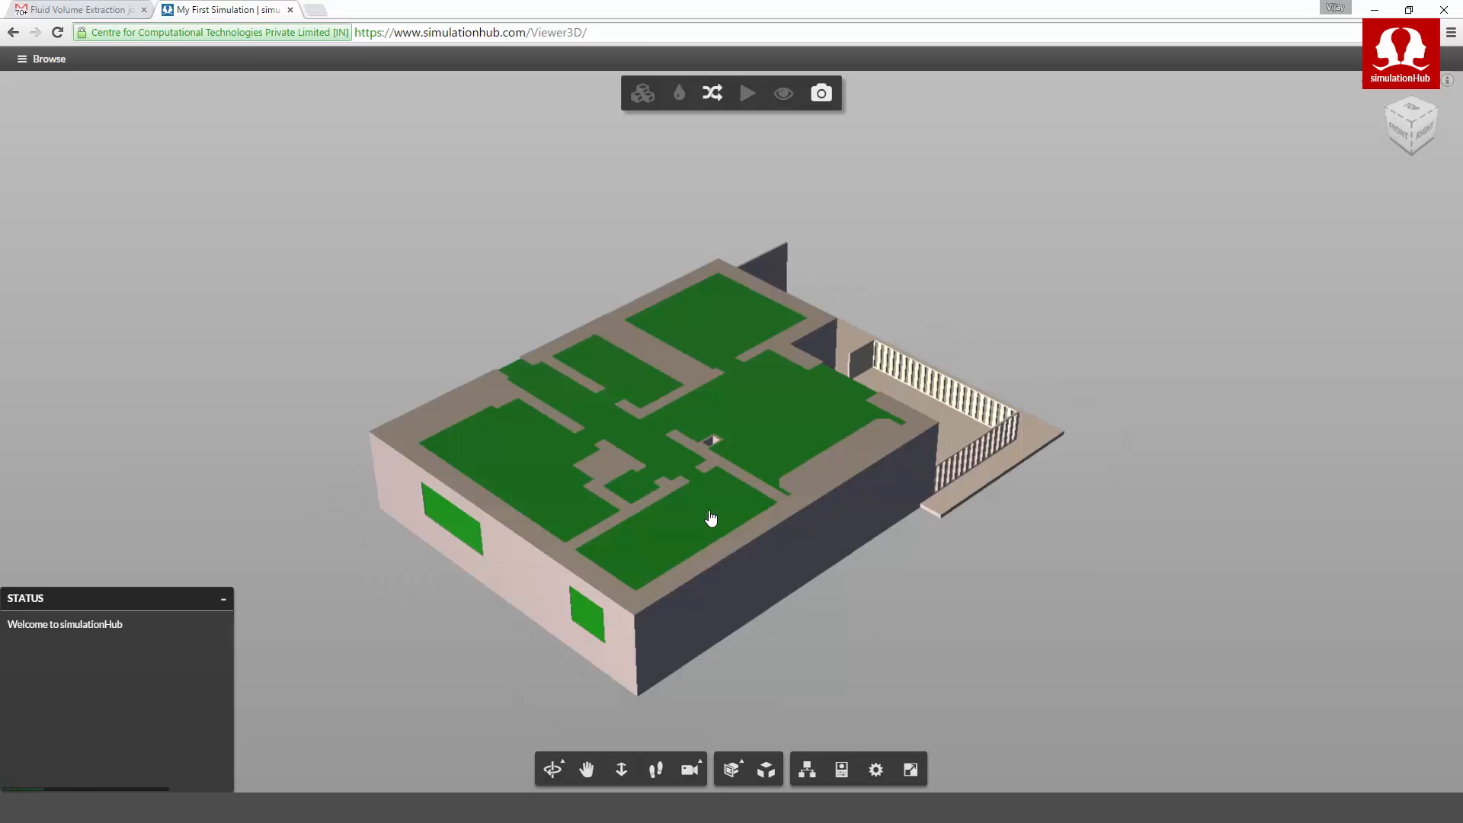
pyautogui.rightClick(705, 585)
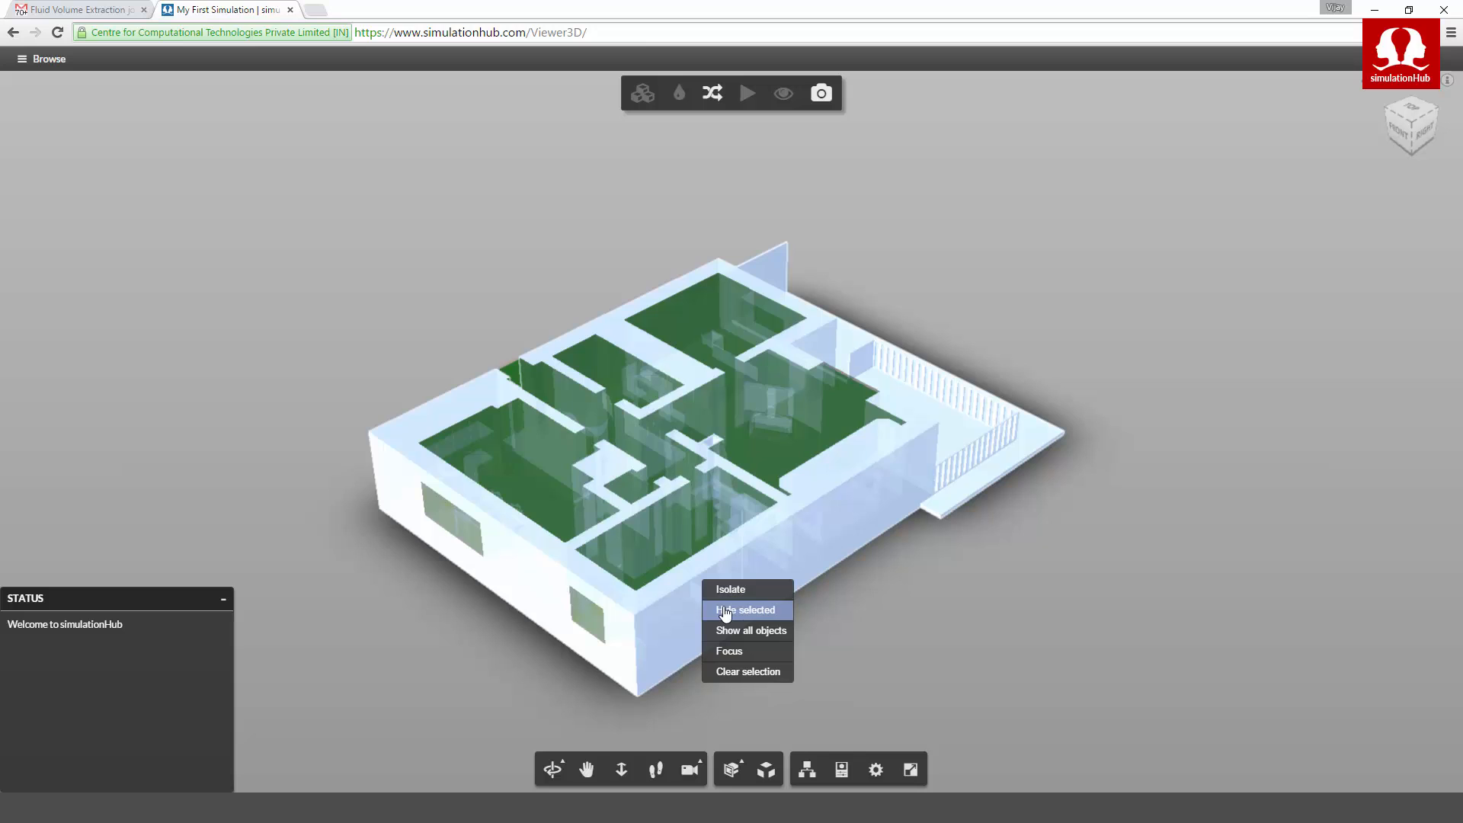
pyautogui.click(723, 612)
pyautogui.moveTo(898, 642); pyautogui.dragTo(964, 565, button='middle')
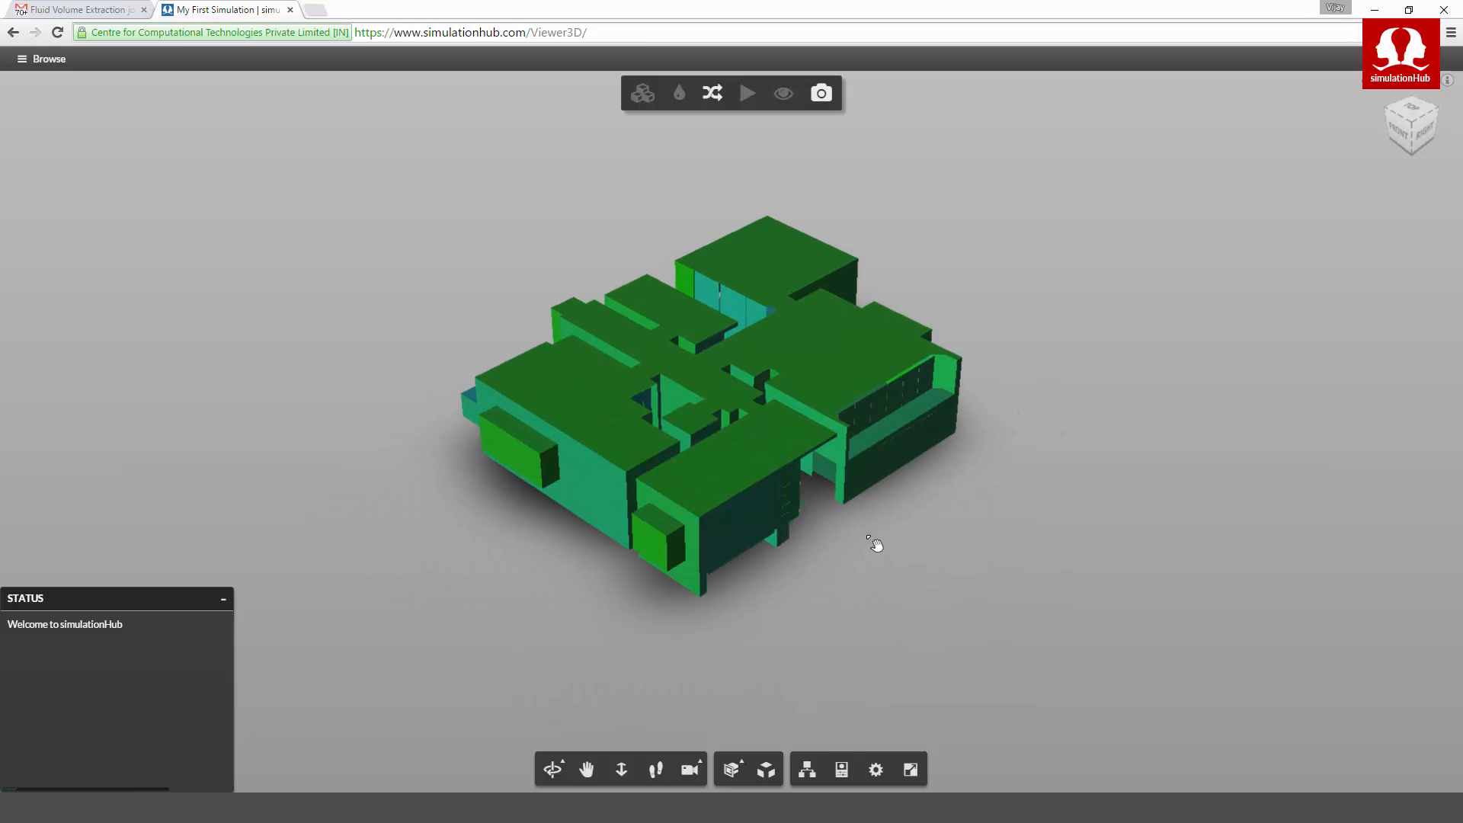
pyautogui.scroll(5, 700, 514)
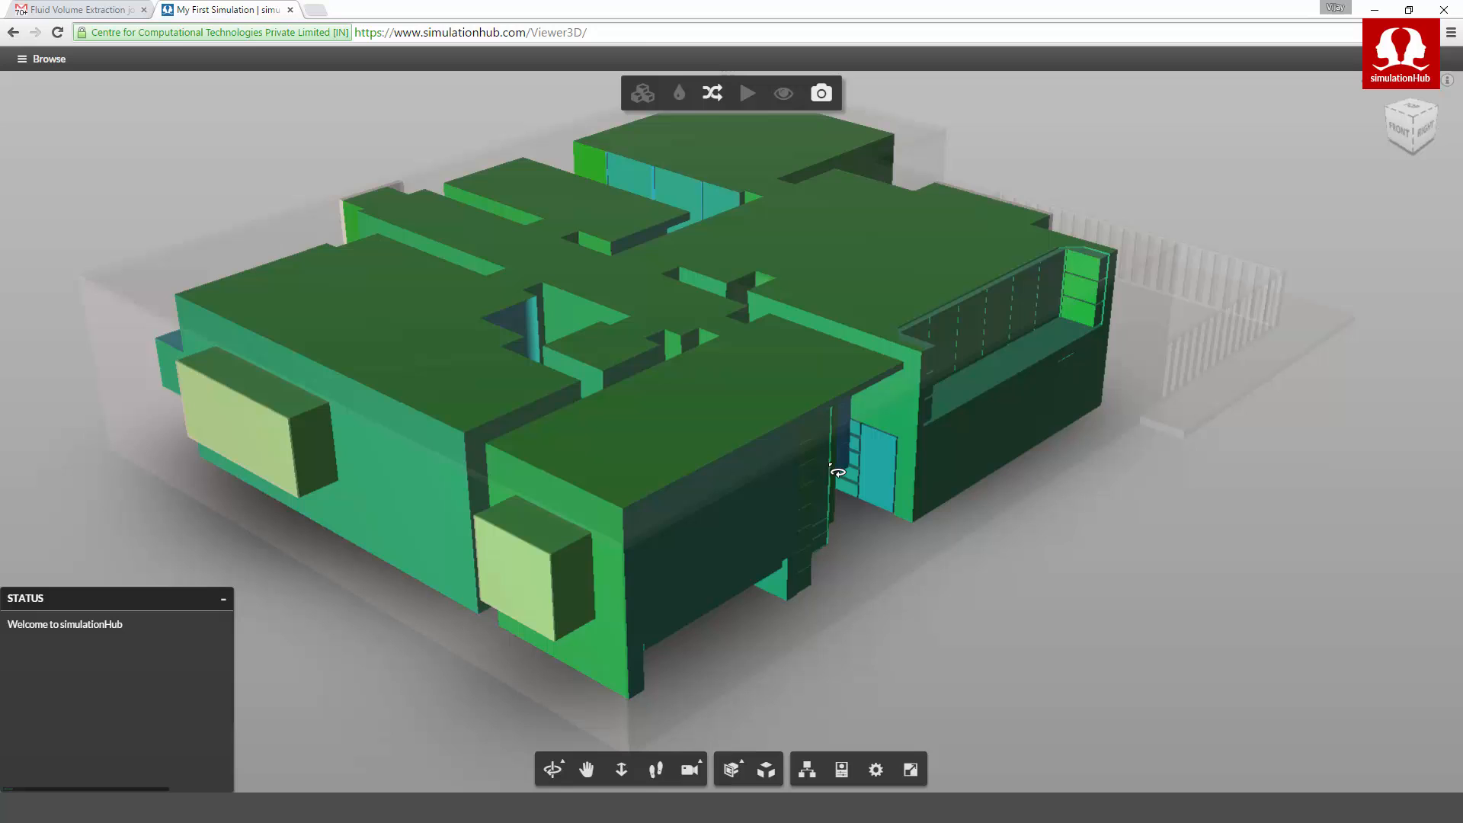
pyautogui.moveTo(837, 473); pyautogui.dragTo(374, 471)
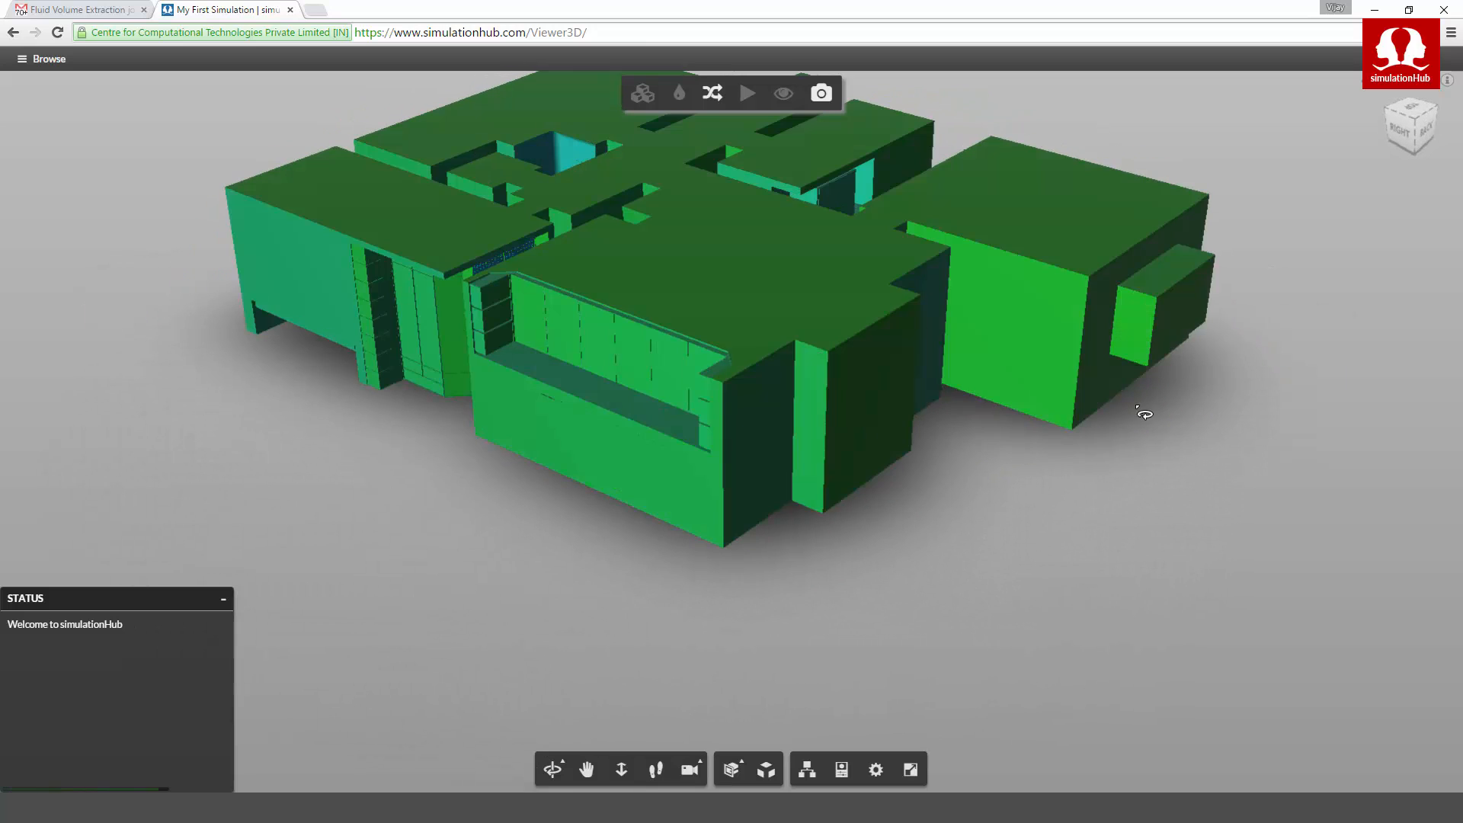
pyautogui.moveTo(1141, 415); pyautogui.dragTo(880, 453, button='middle')
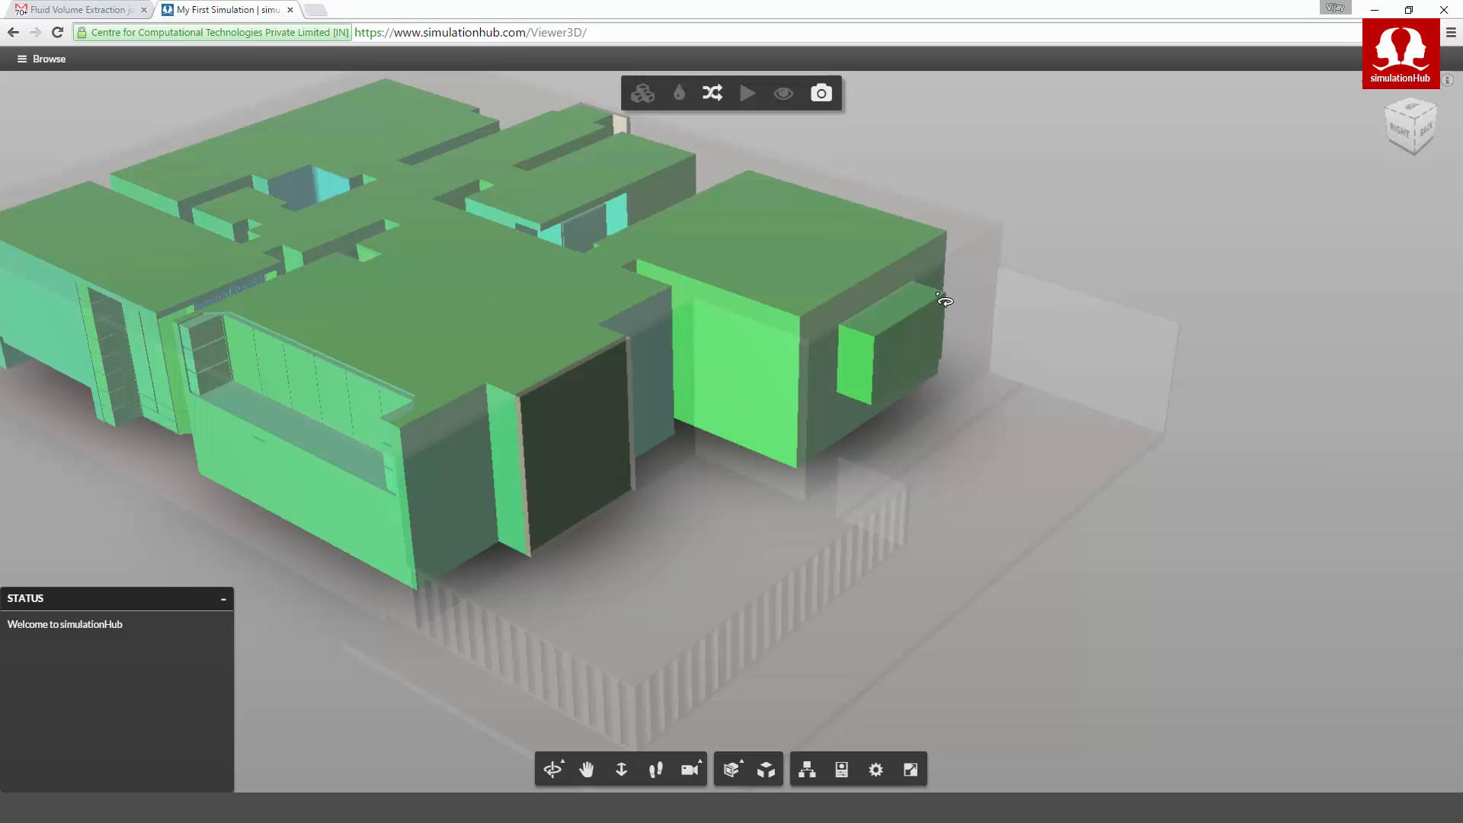
pyautogui.scroll(-5, 1038, 516)
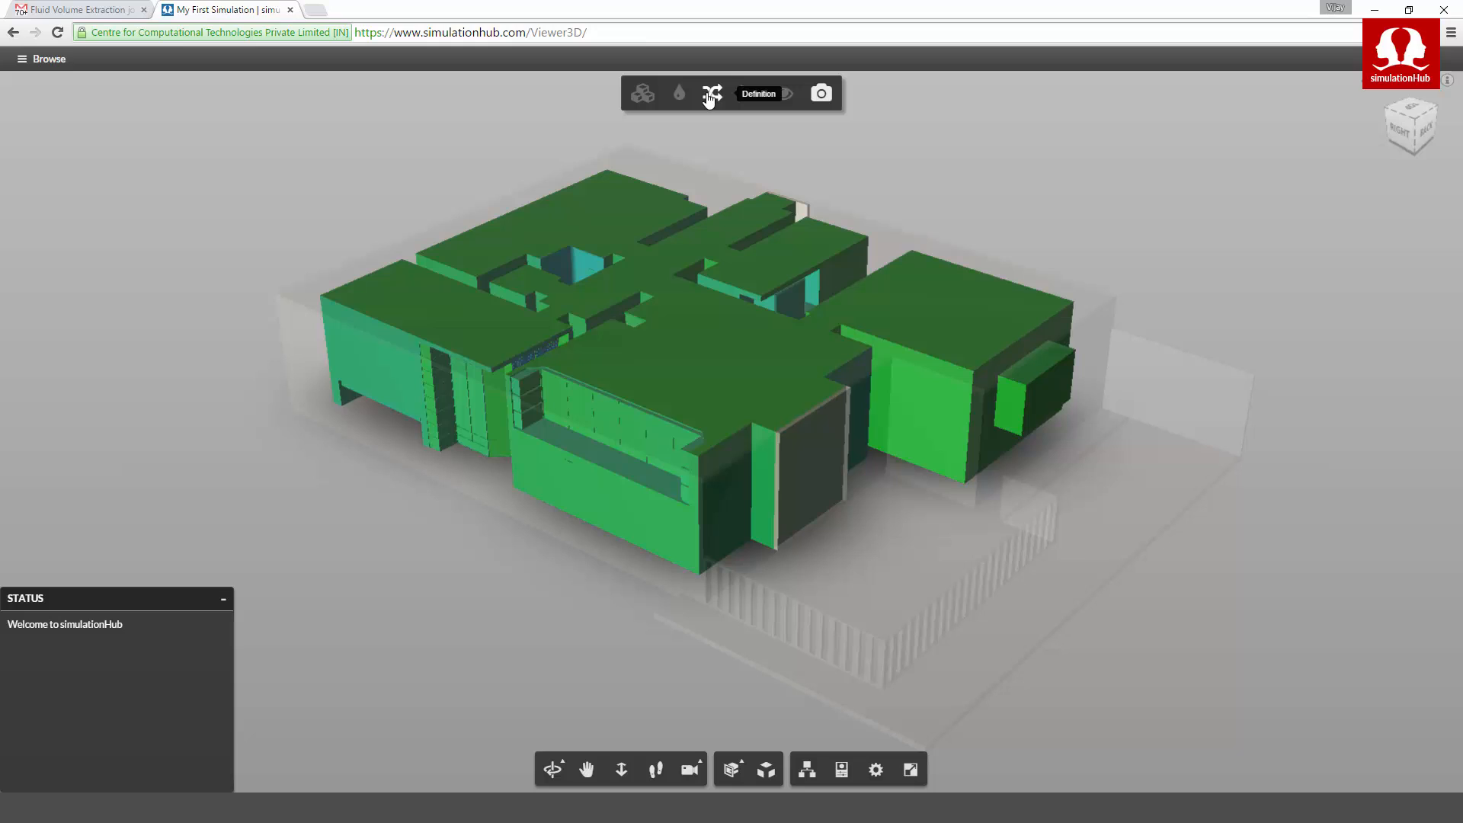
# - Define the balcony door face of the fluid volume as an inlet with the Velocity method, and enter its velocity in m/s
pyautogui.click(708, 95)
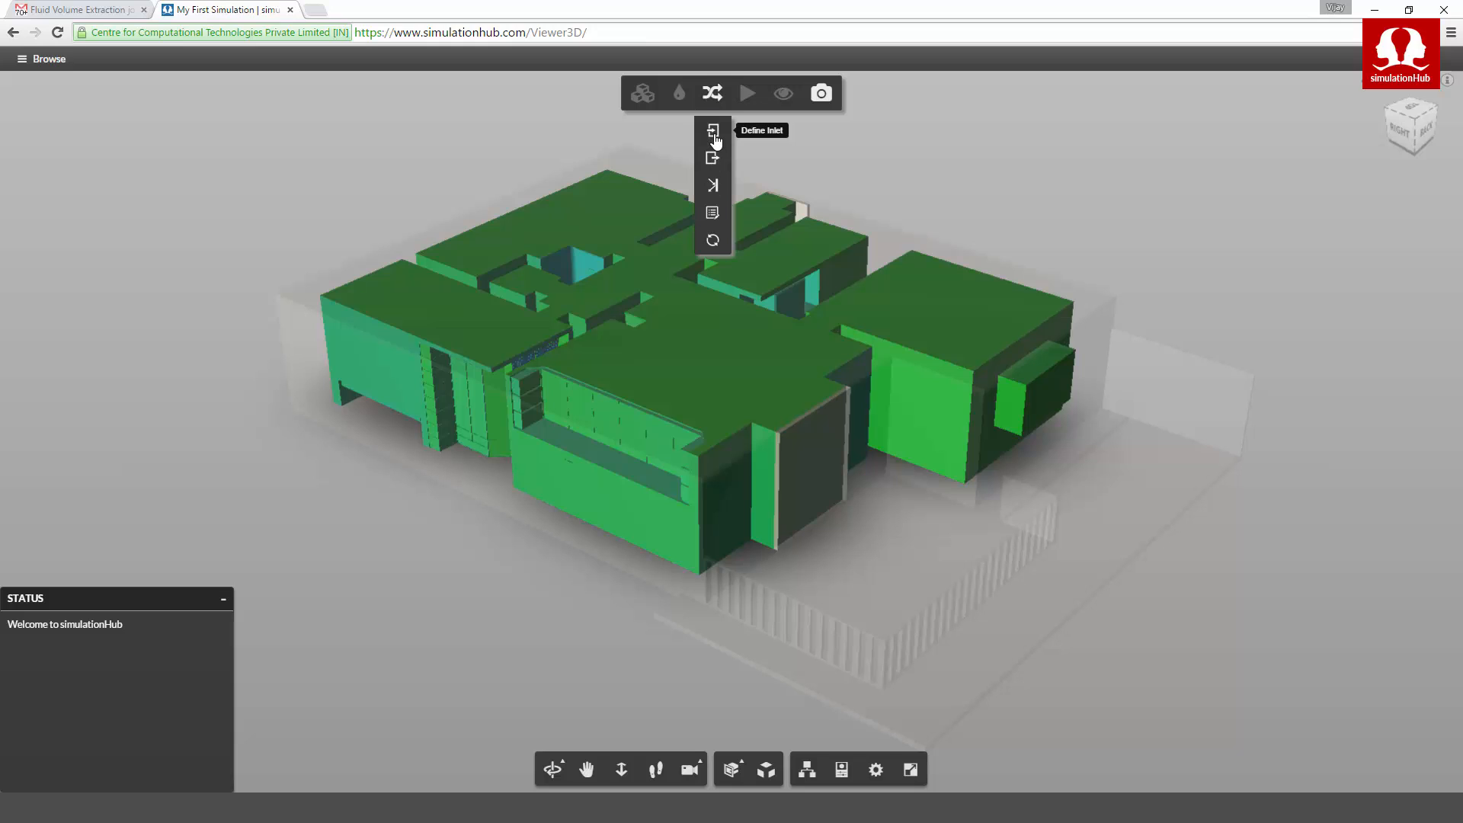
pyautogui.click(714, 136)
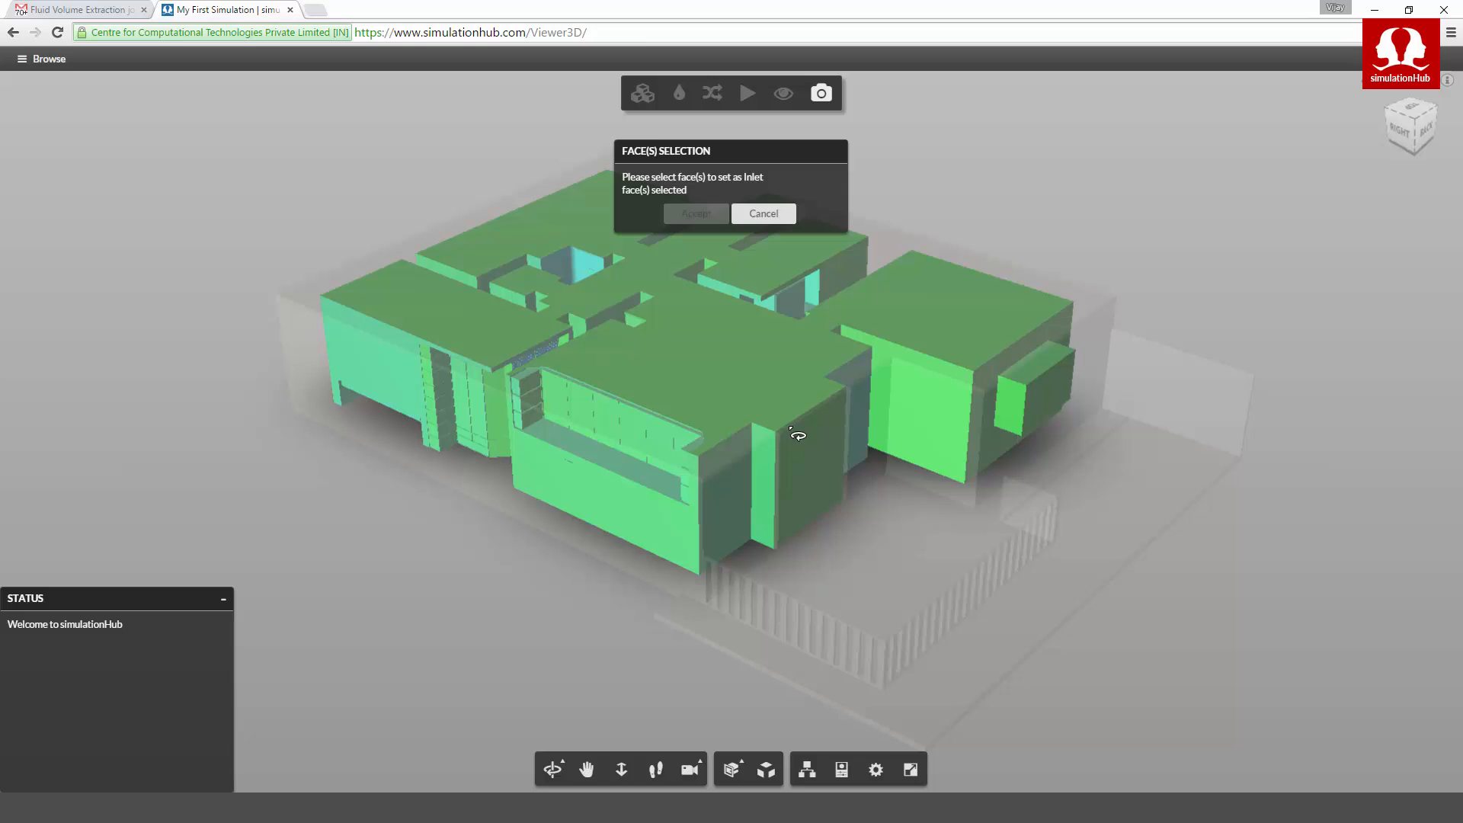
pyautogui.click(797, 435)
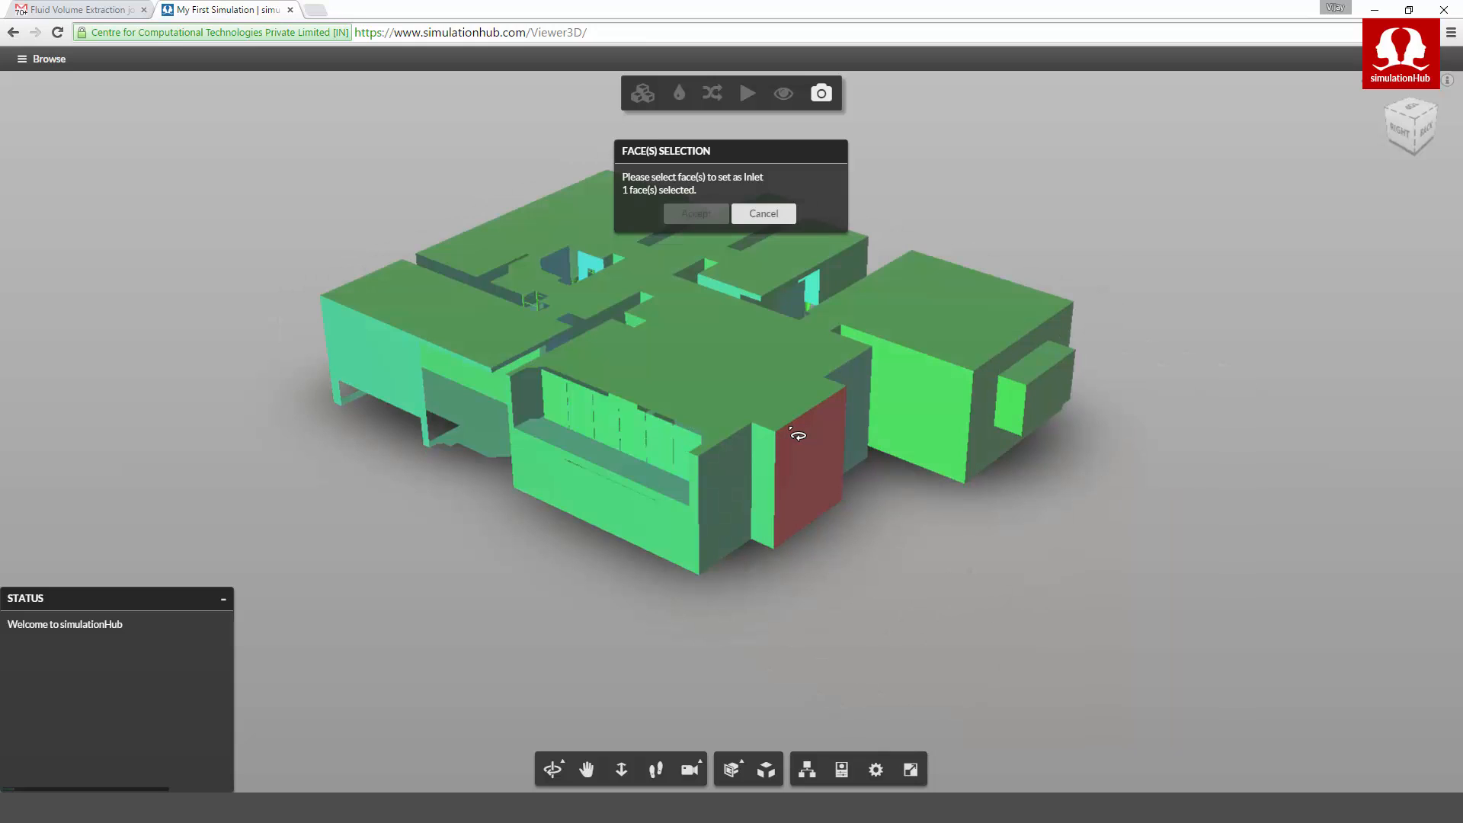
pyautogui.click(696, 214)
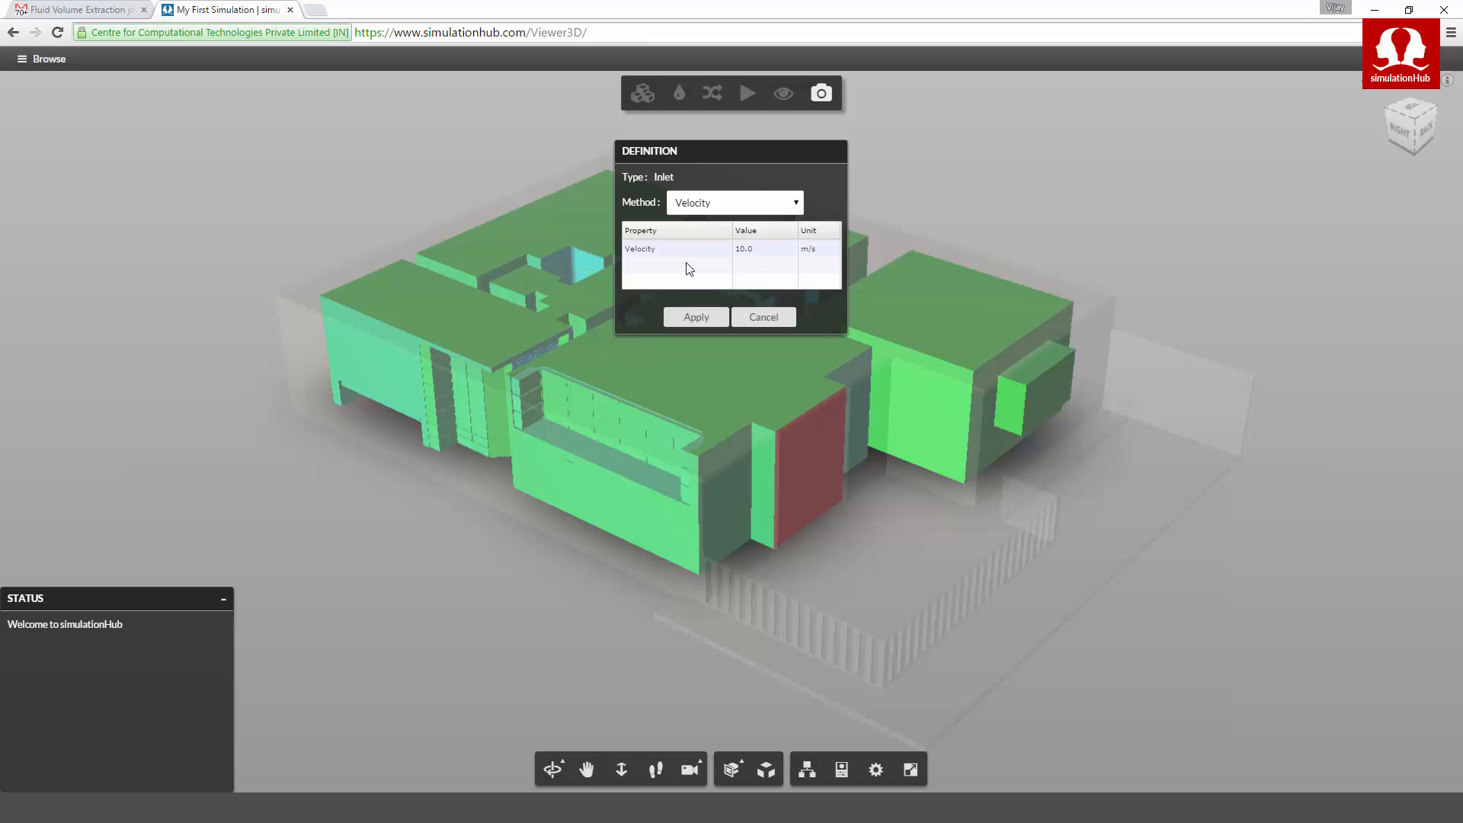
pyautogui.click(751, 250)
pyautogui.click(751, 250)
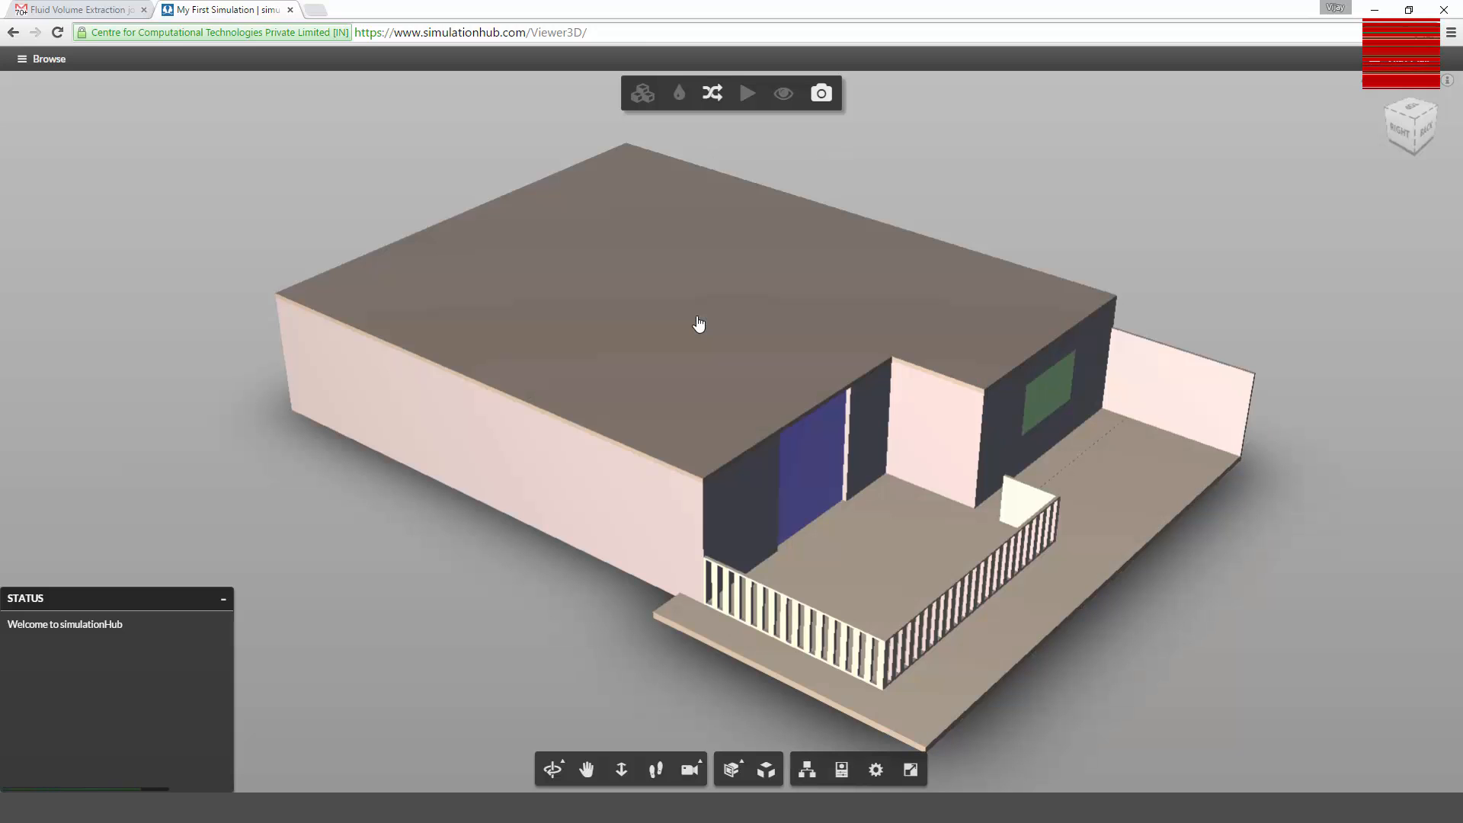
# - Define the smaller window face of the fluid volume, opposite the balcony side, as an outlet with Static Pressure 0.0 Pa
pyautogui.moveTo(559, 354)
pyautogui.mouseDown()
pyautogui.moveTo(770, 359)
pyautogui.moveTo(649, 393)
pyautogui.moveTo(764, 380)
pyautogui.mouseUp()
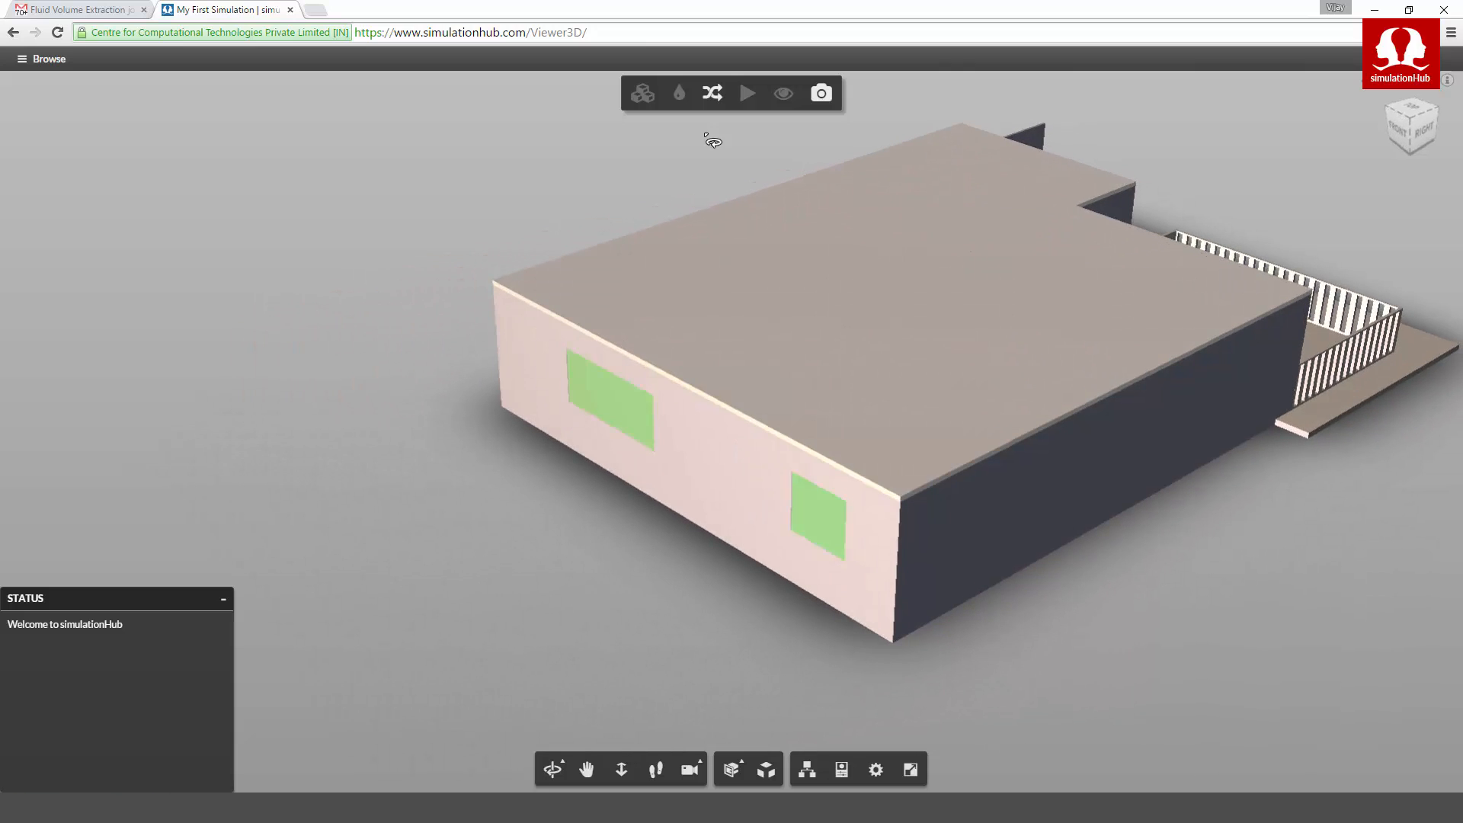
pyautogui.click(714, 93)
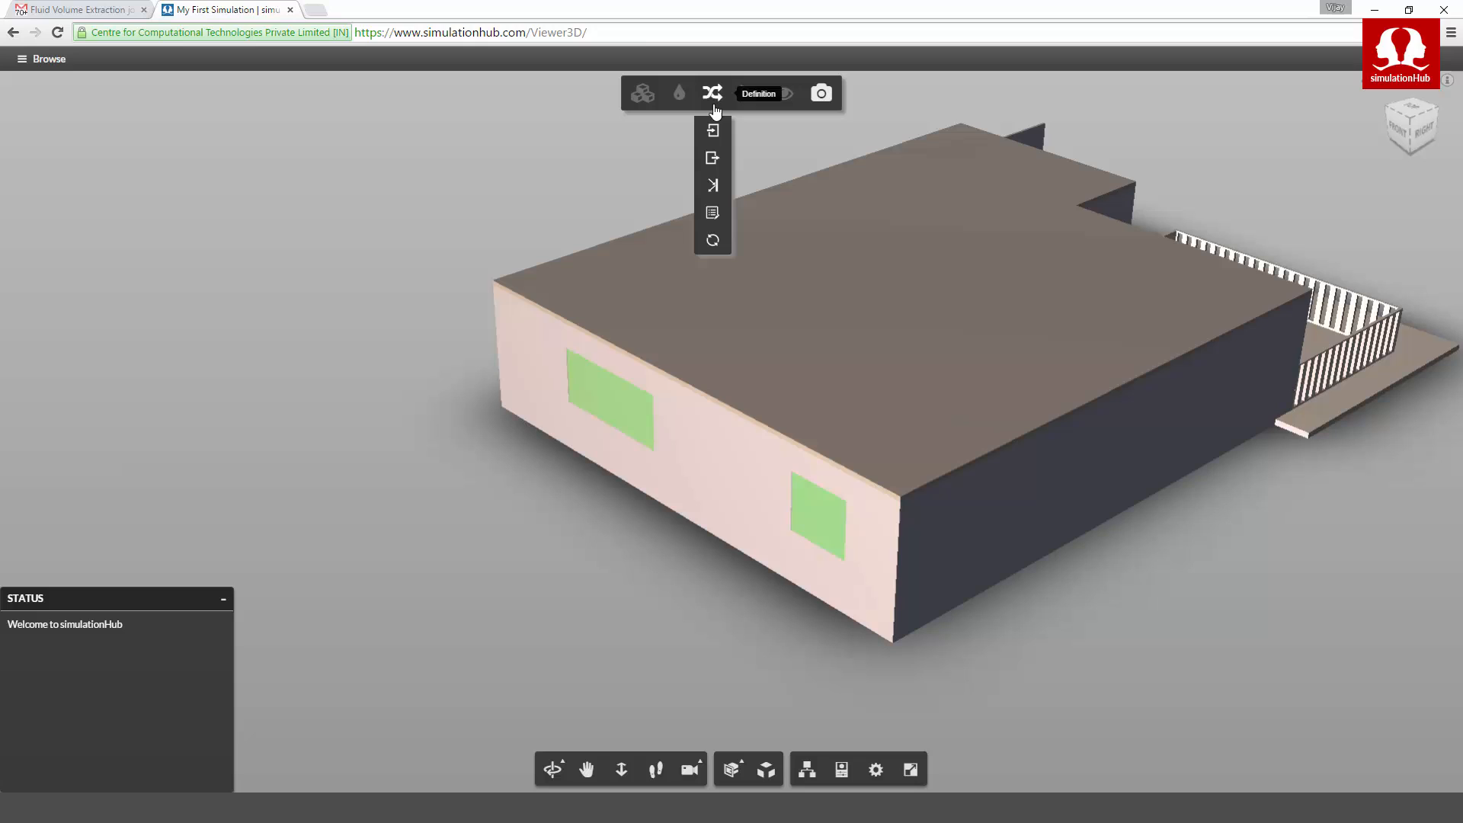
pyautogui.click(713, 159)
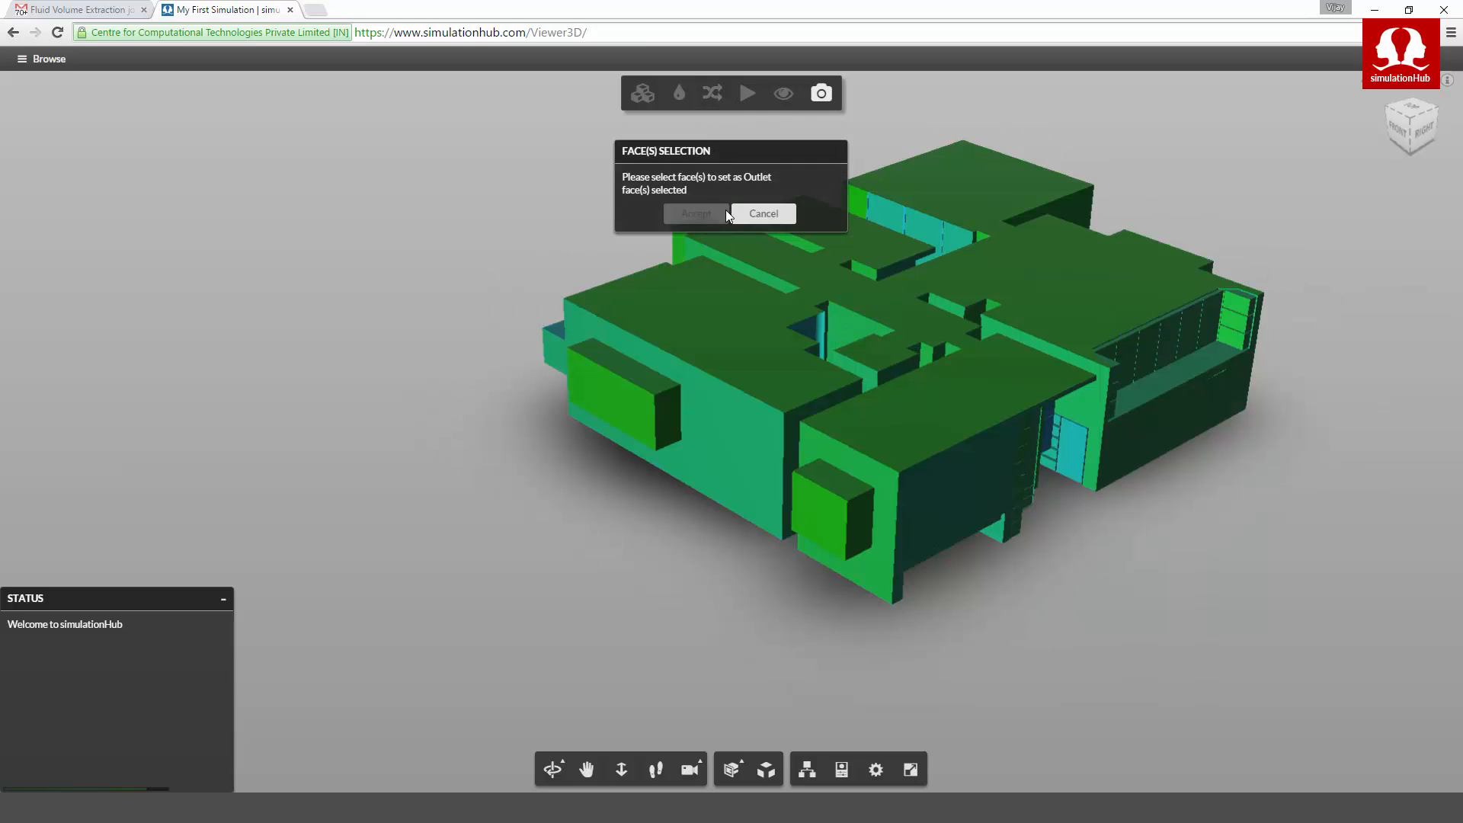
pyautogui.click(833, 527)
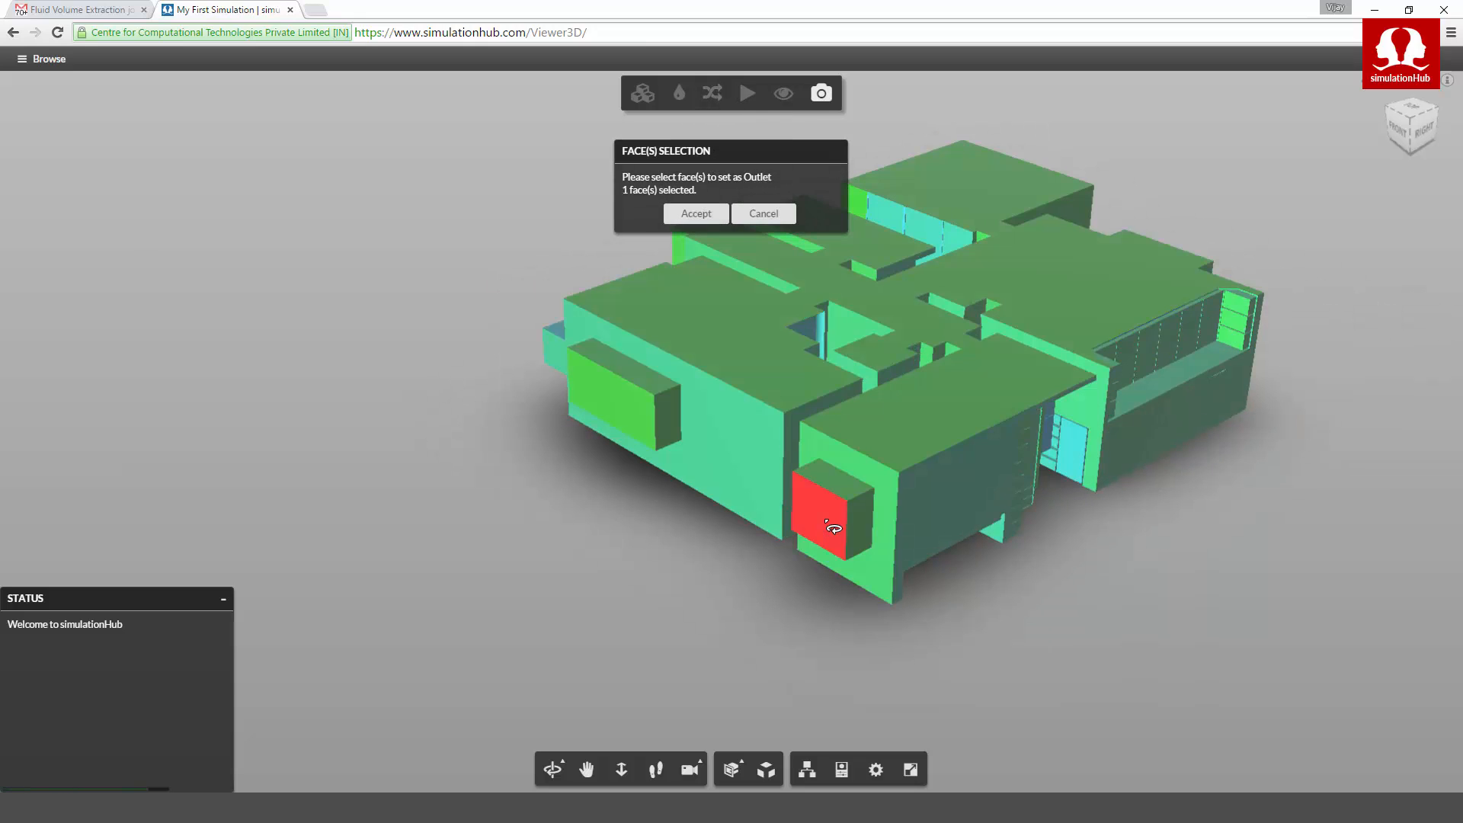
pyautogui.click(697, 214)
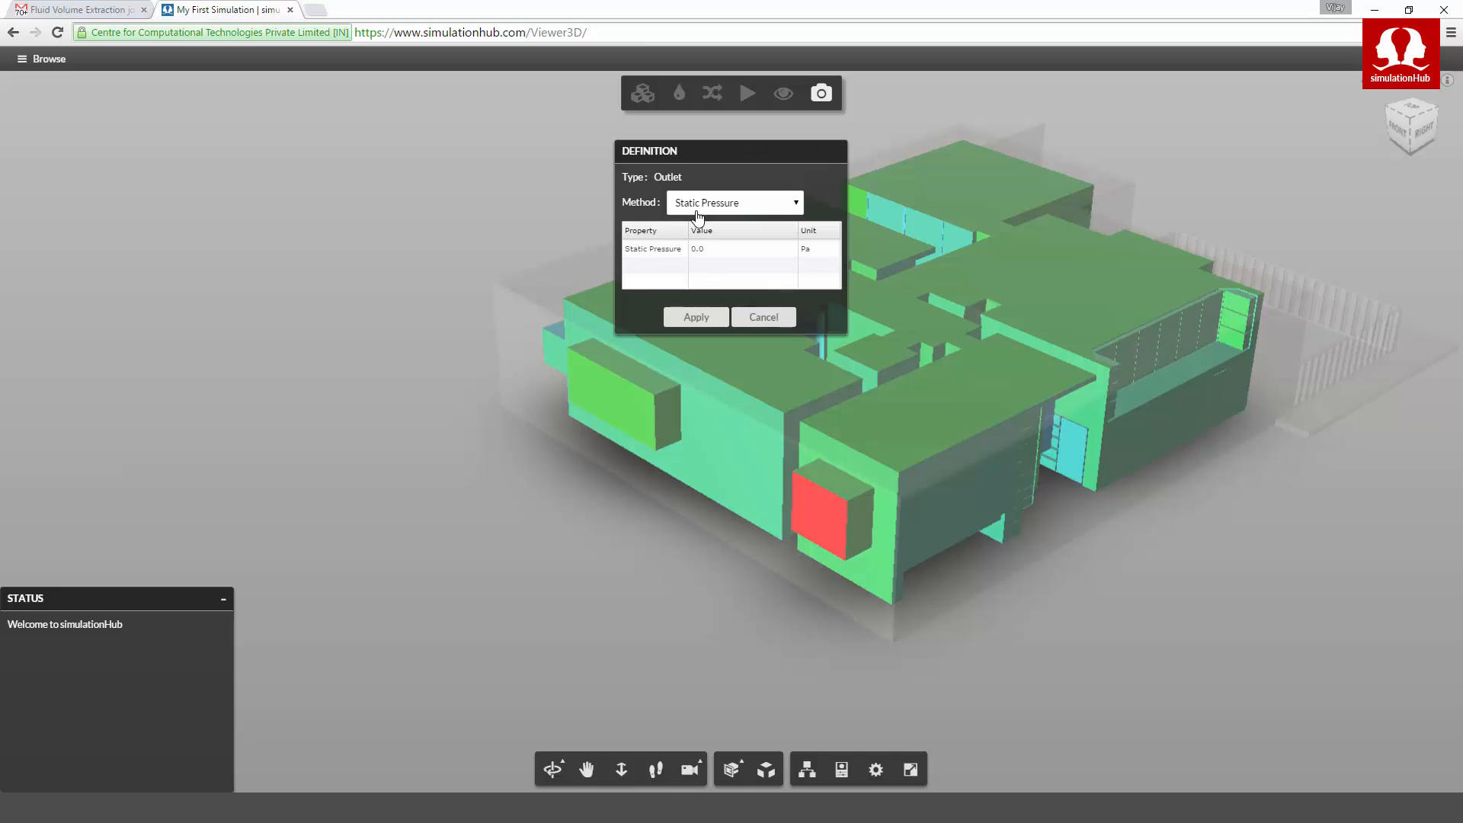
pyautogui.click(724, 248)
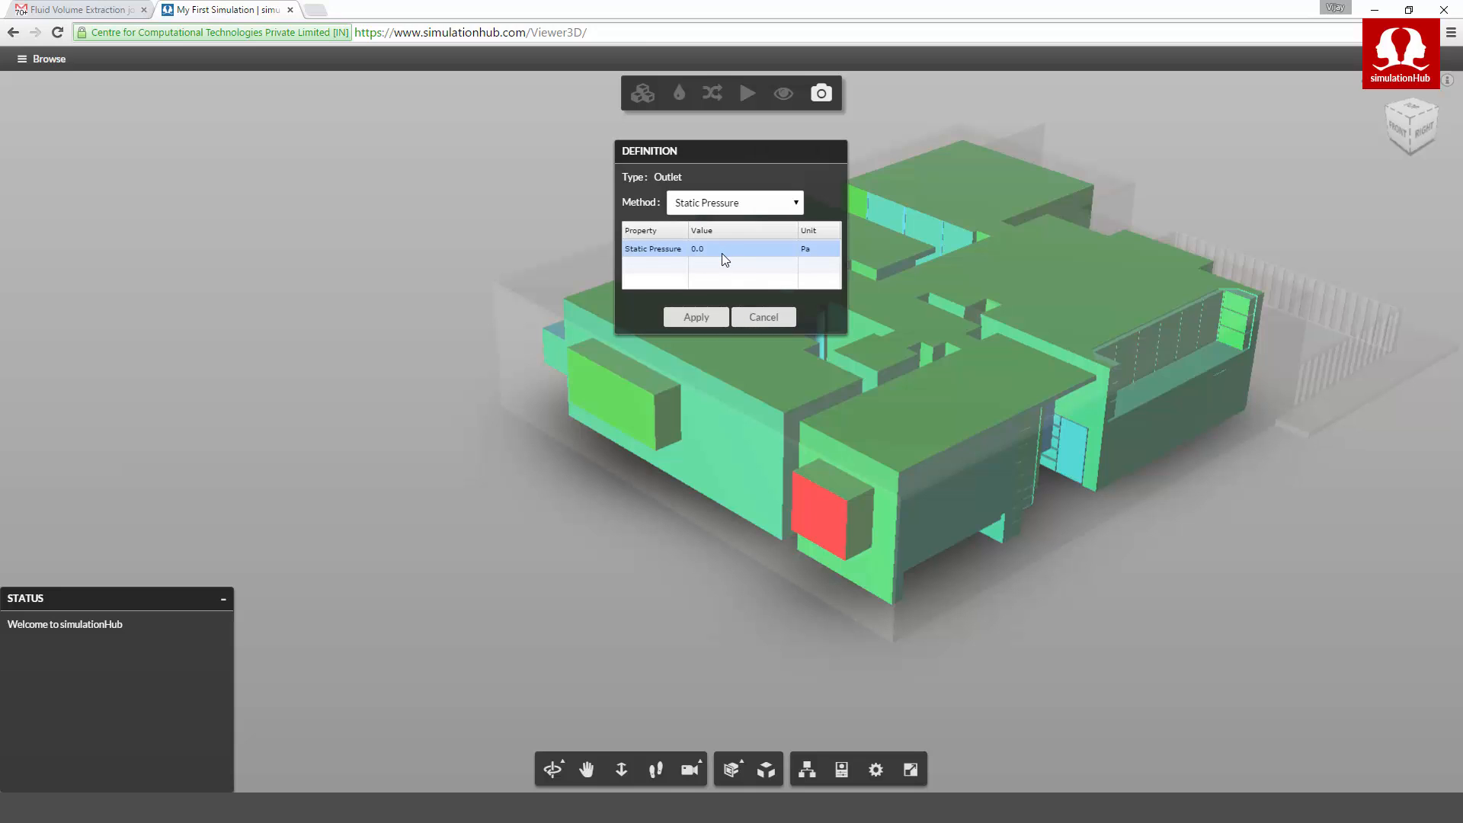
pyautogui.click(696, 317)
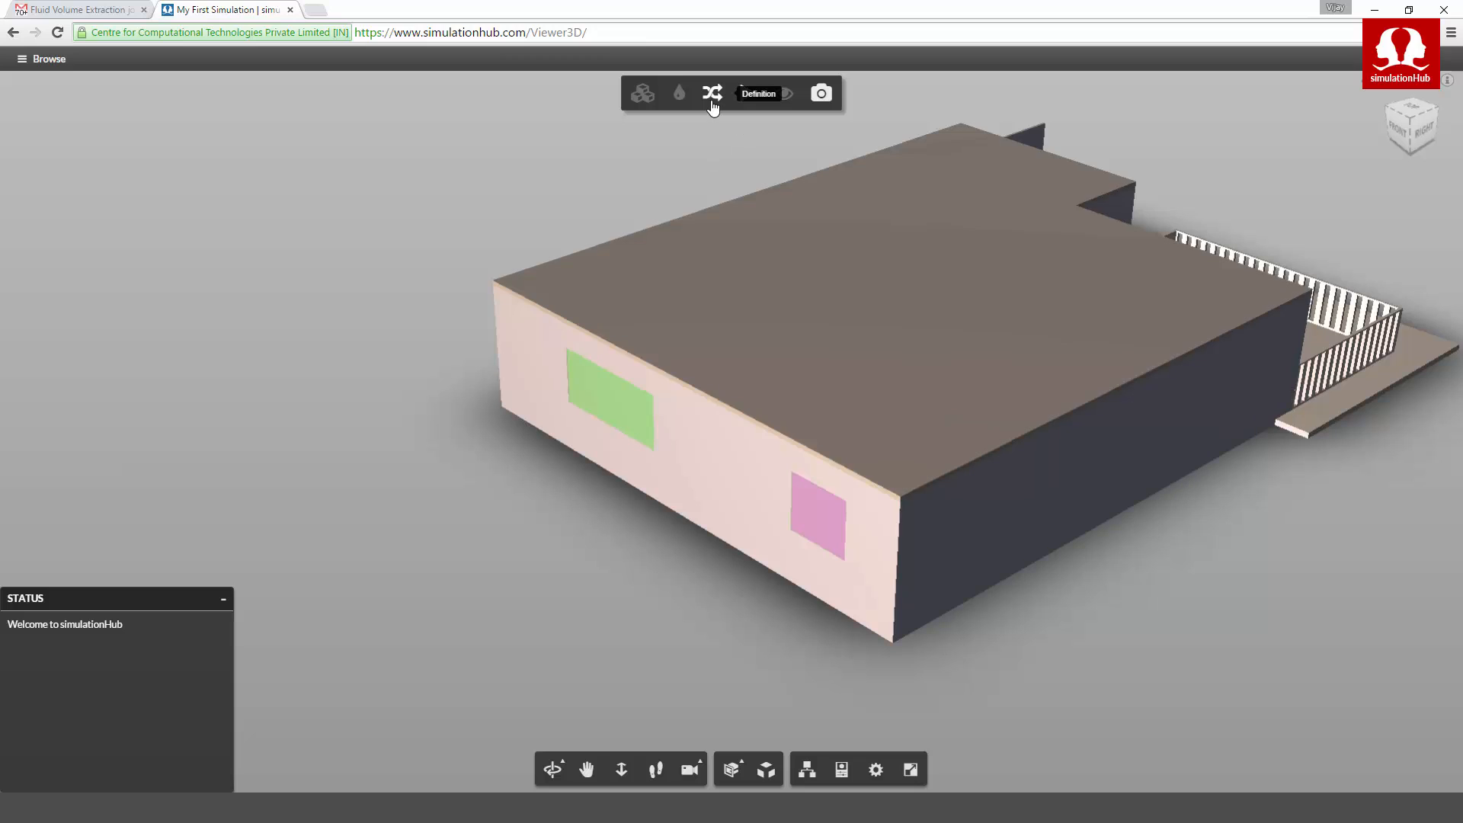
# - Define the wider window face on the same side as a second outlet with Static Pressure 0.0 Pa
pyautogui.click(713, 105)
pyautogui.click(712, 161)
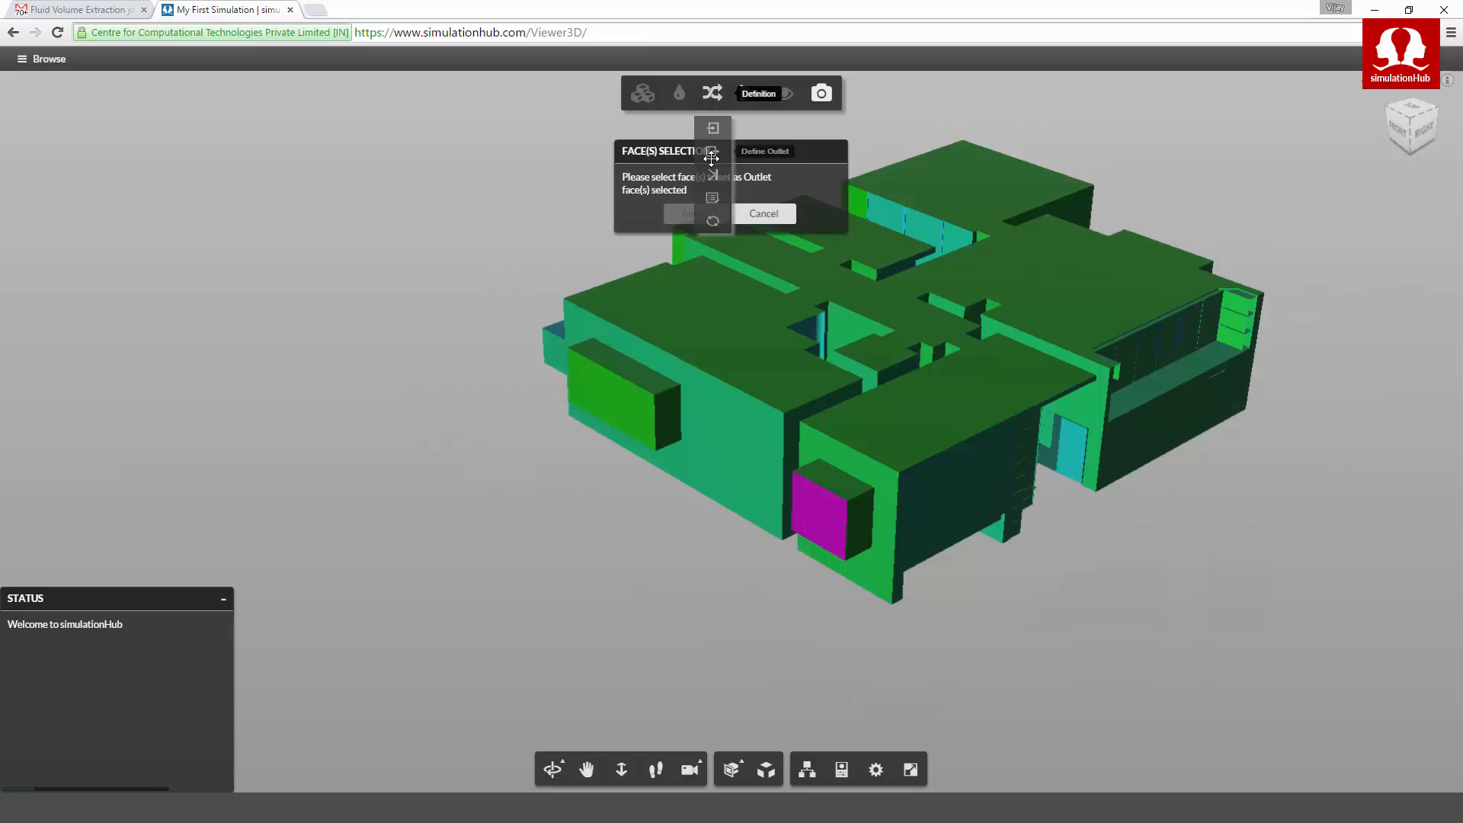
pyautogui.click(643, 438)
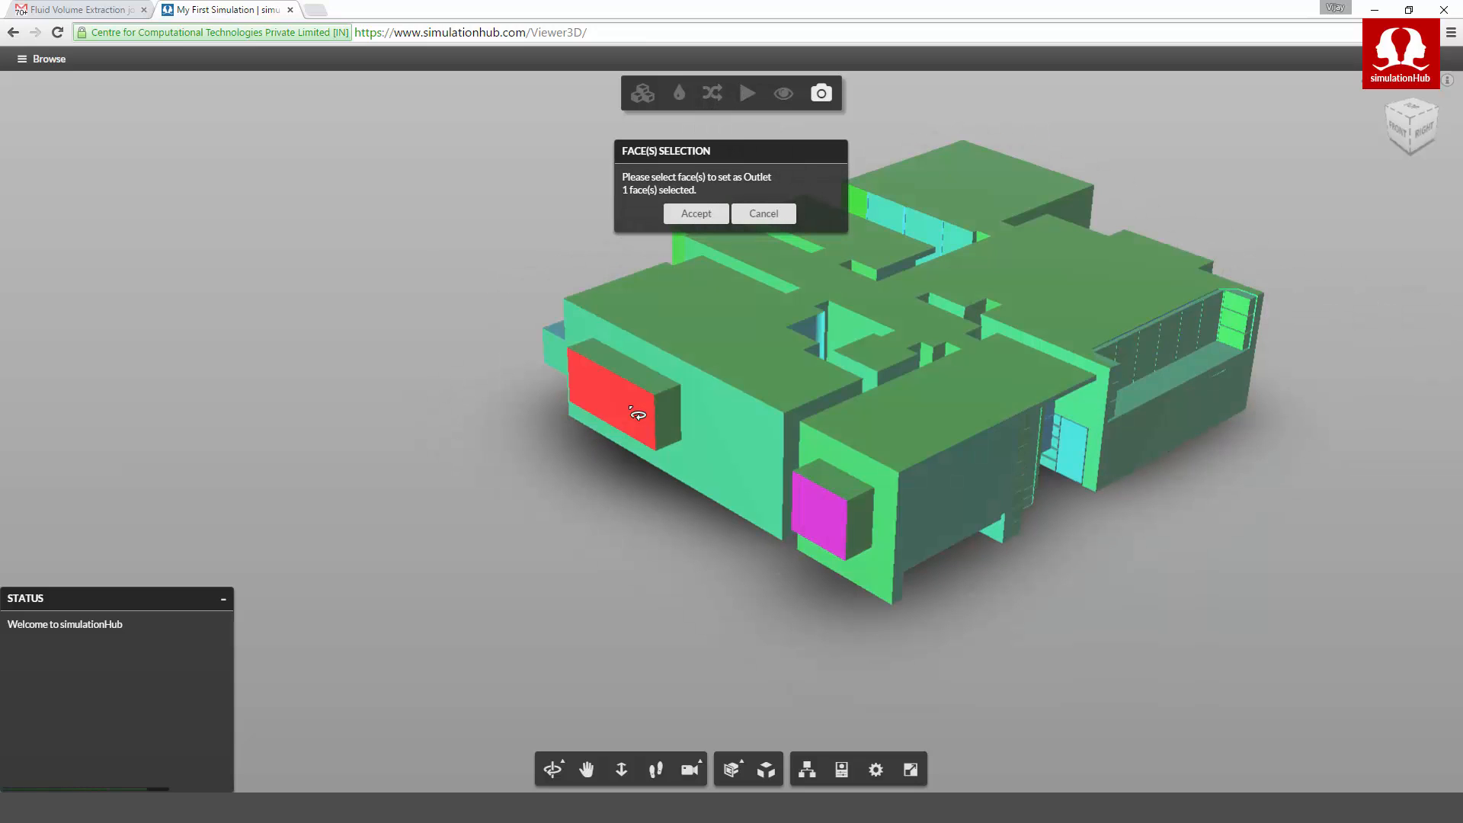
pyautogui.click(695, 214)
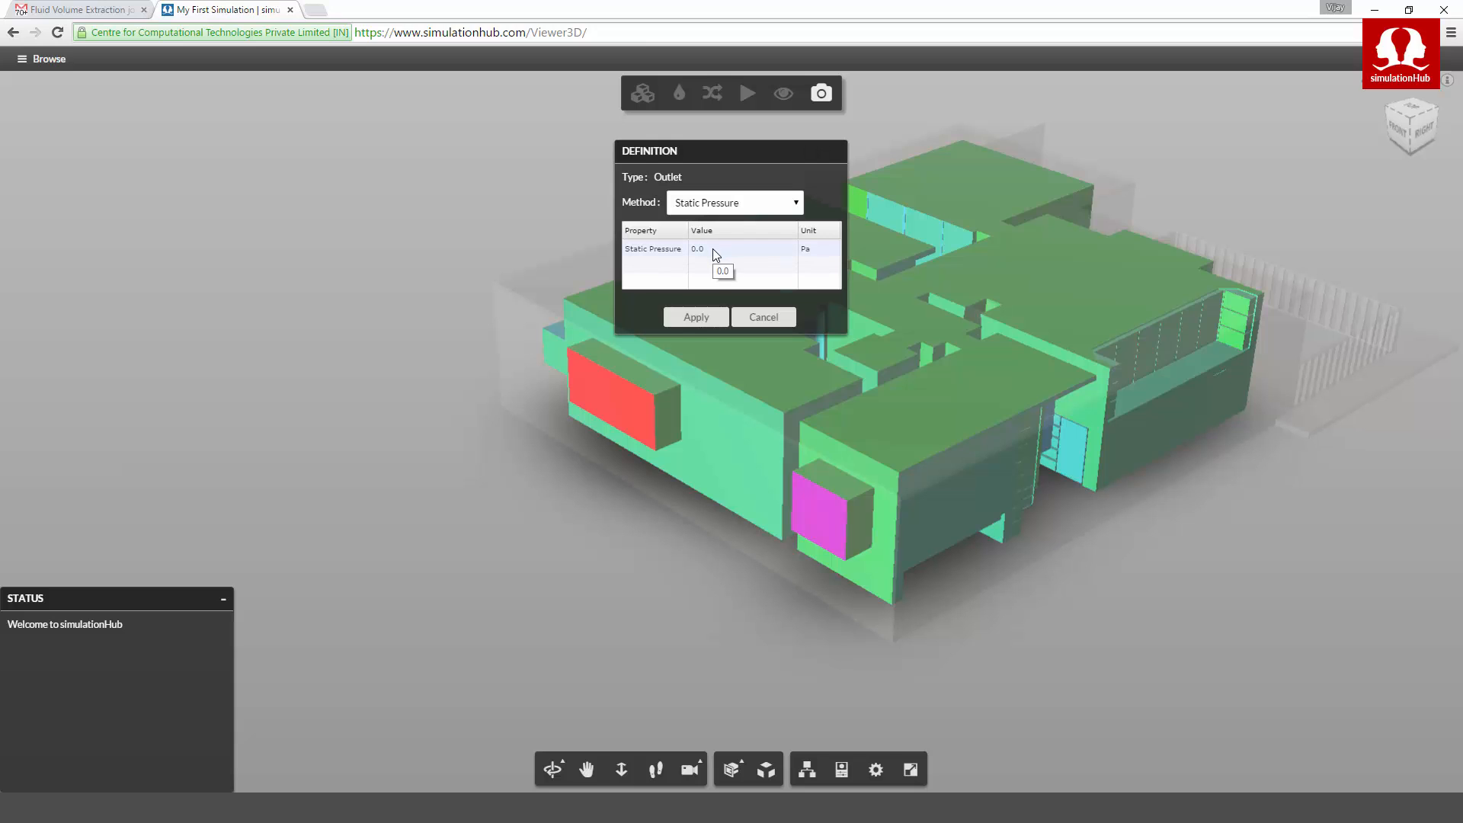
pyautogui.click(688, 317)
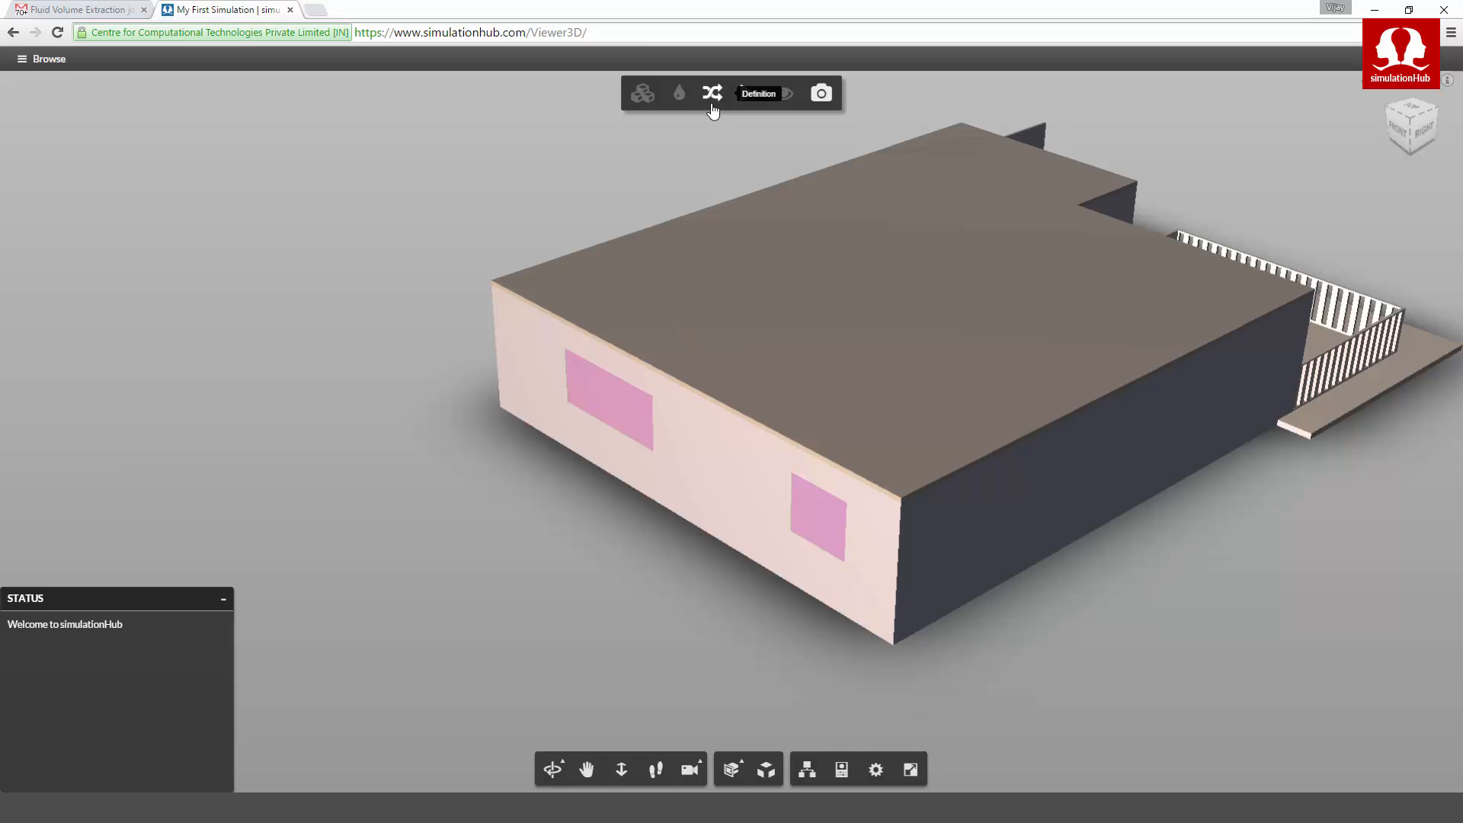
# - Display the boundary definitions on the fluid volume and examine the outlet, wall and inlet faces from both sides
pyautogui.click(712, 97)
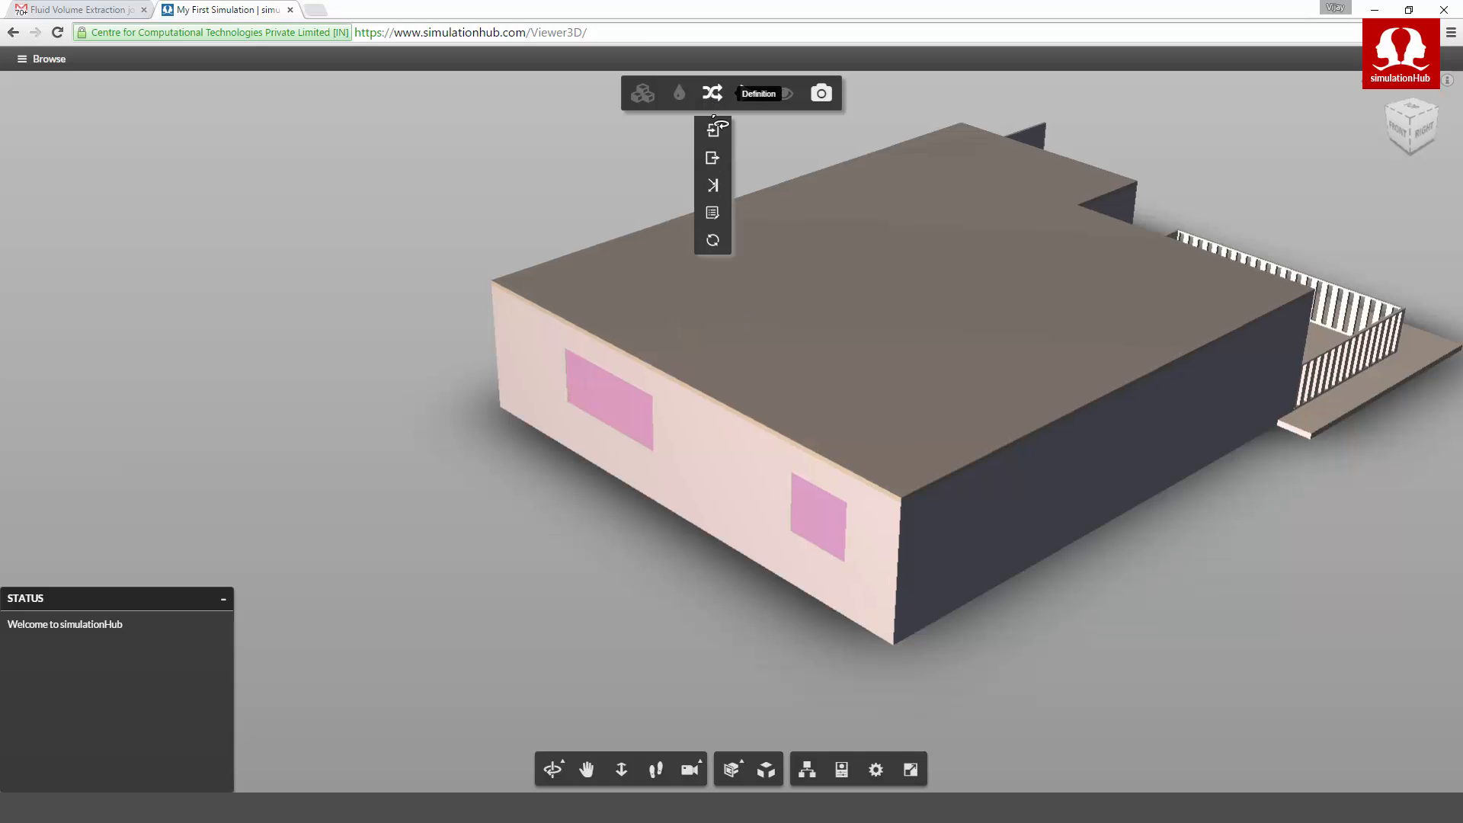
pyautogui.click(713, 215)
pyautogui.moveTo(829, 537)
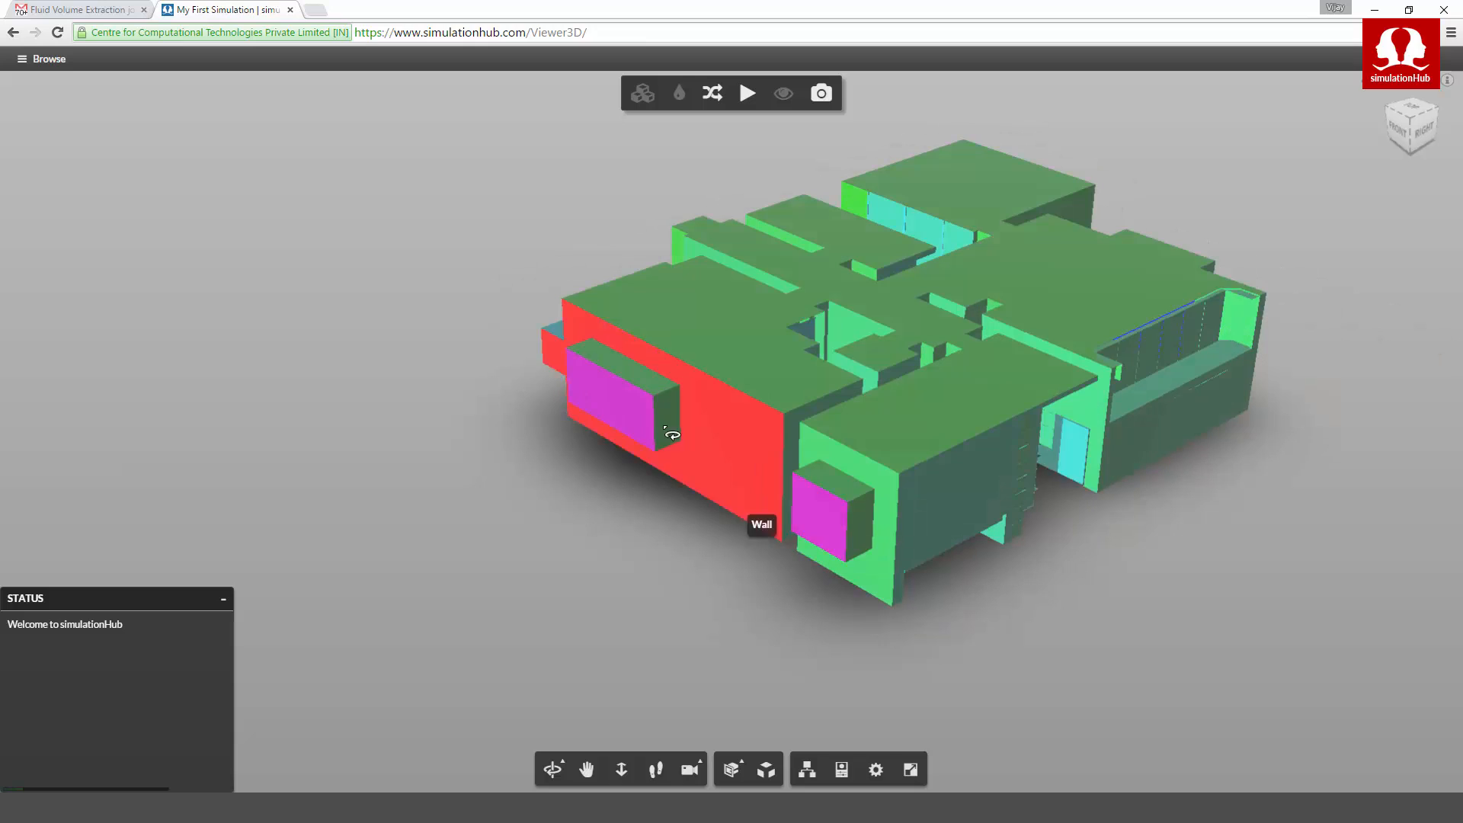
pyautogui.moveTo(646, 419)
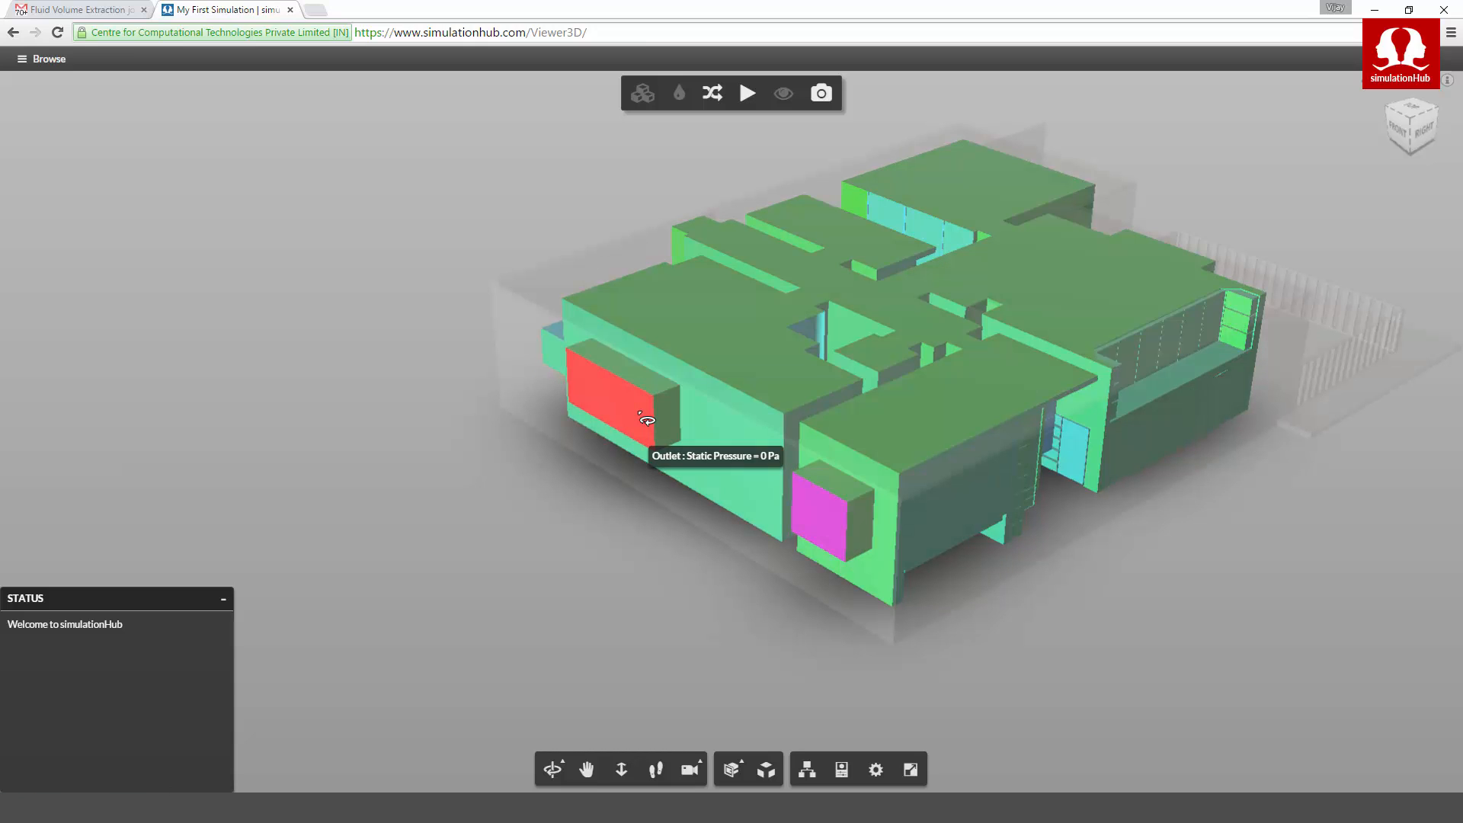
pyautogui.moveTo(642, 419); pyautogui.dragTo(759, 396)
pyautogui.moveTo(989, 398)
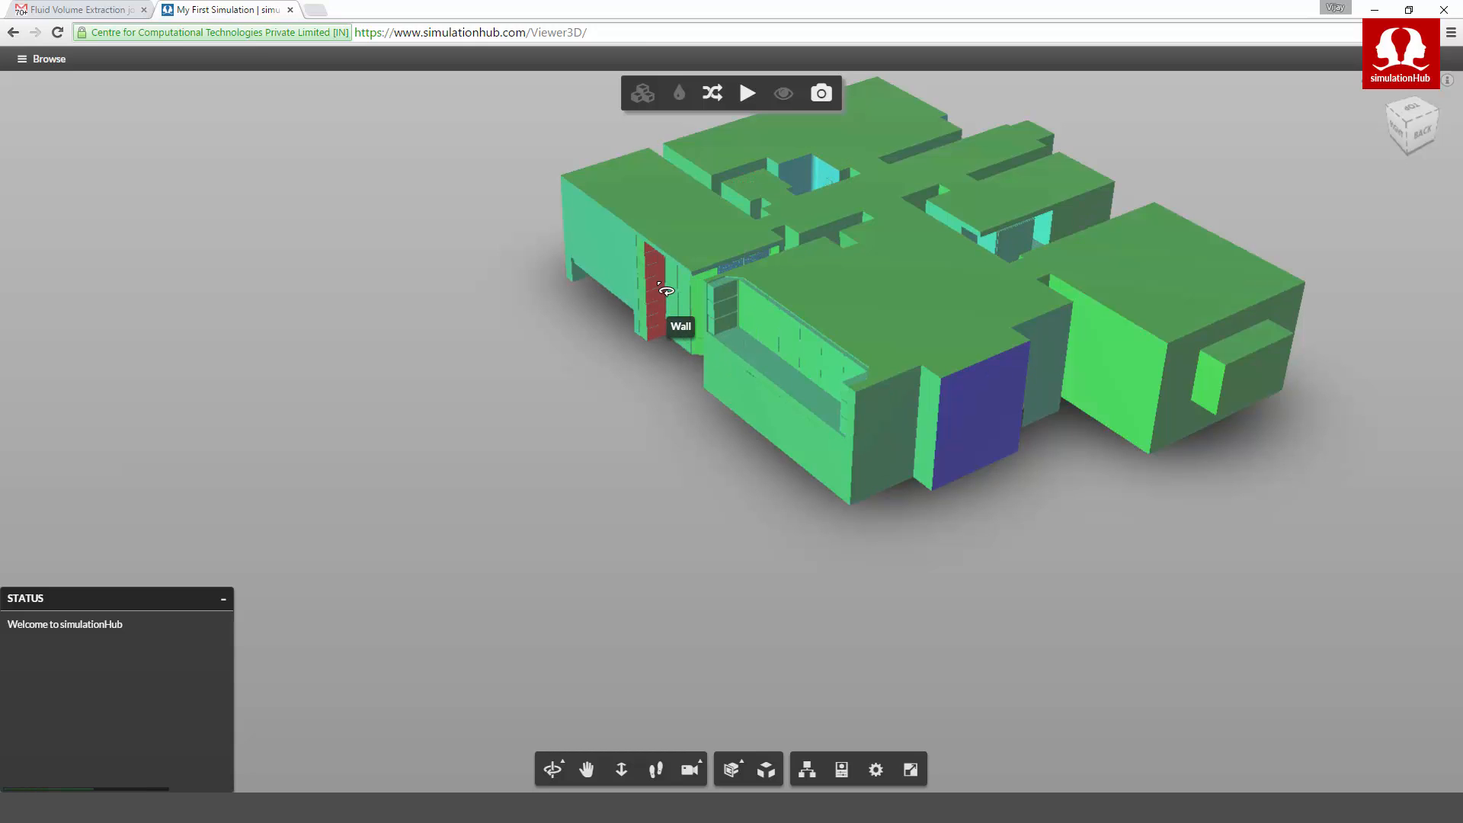
pyautogui.moveTo(921, 294); pyautogui.dragTo(744, 415, button='middle')
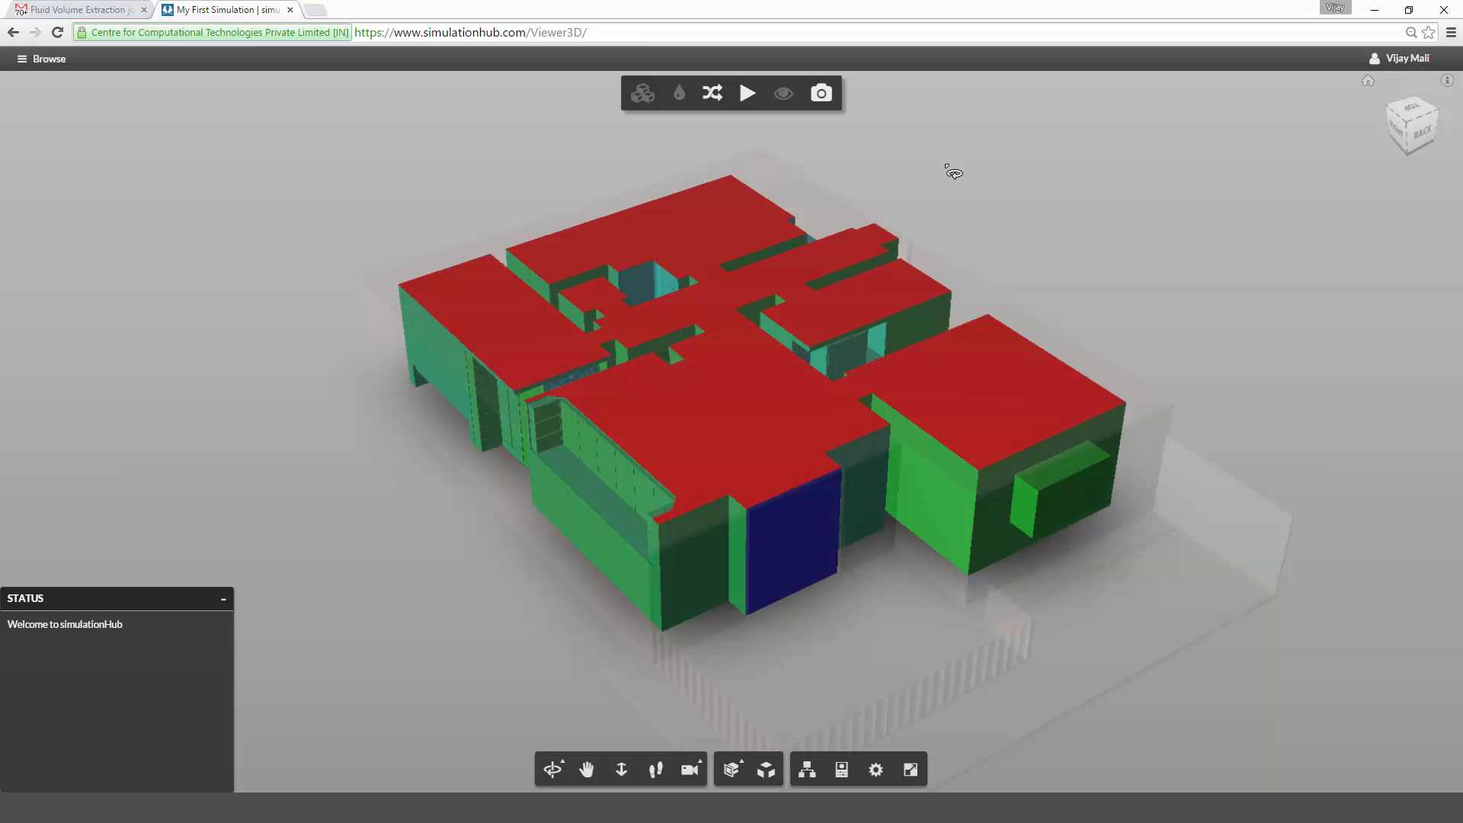
# - Run the simulation with Air as the fluid and a Coarse mesh, and move the run dialog aside from the progress indicator
pyautogui.click(747, 94)
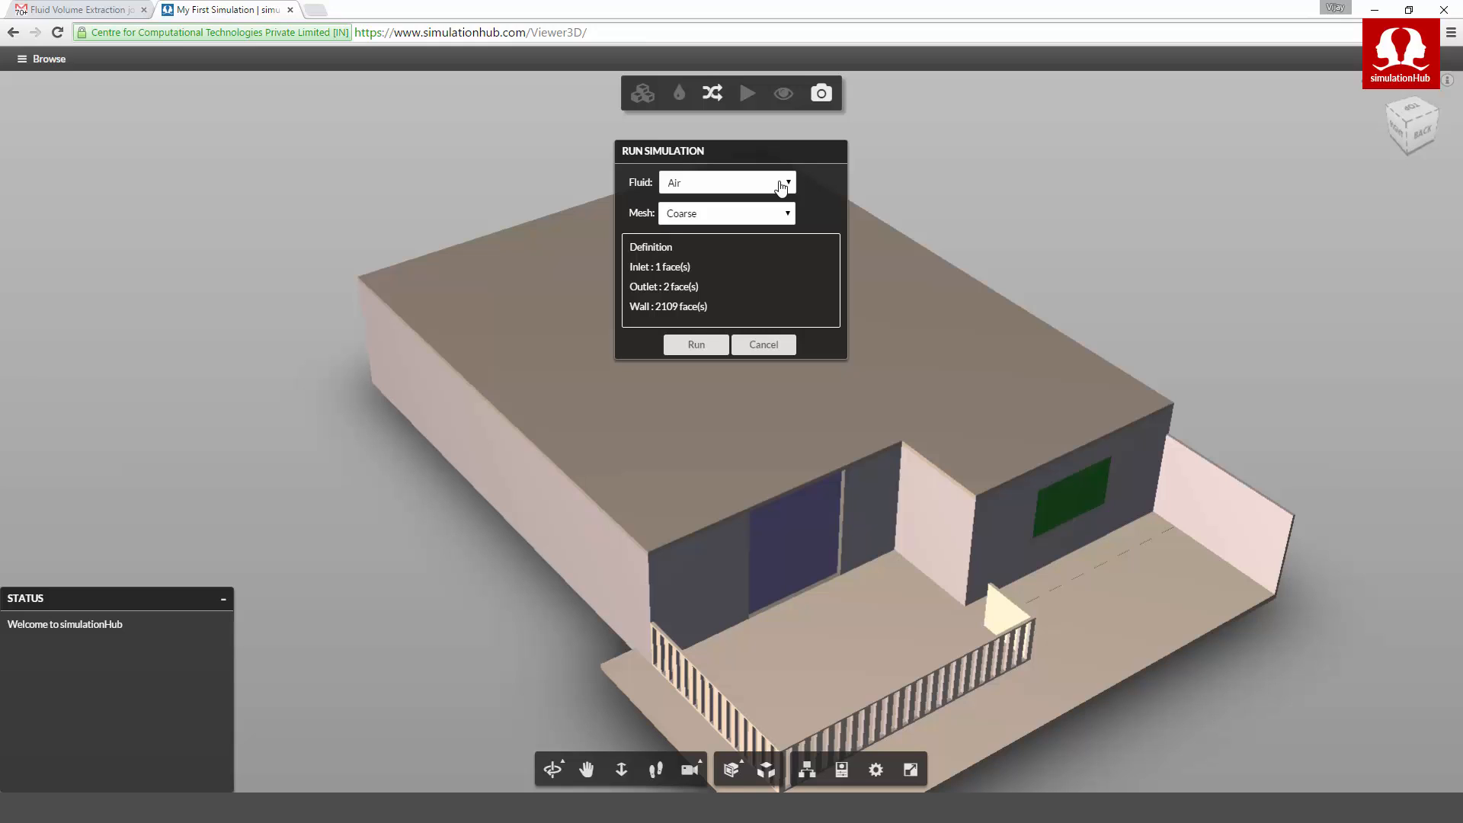
pyautogui.click(780, 217)
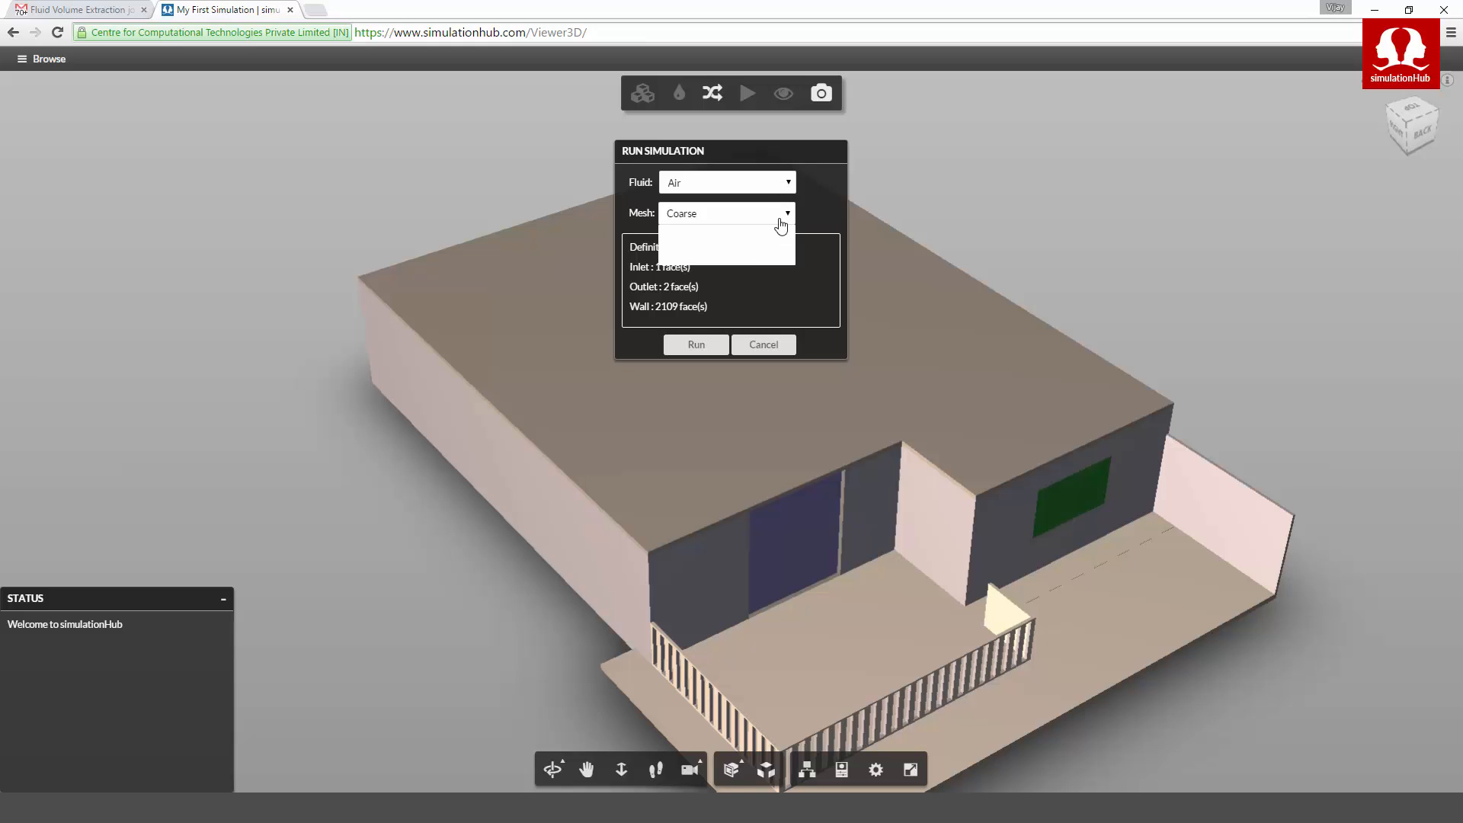
pyautogui.click(780, 220)
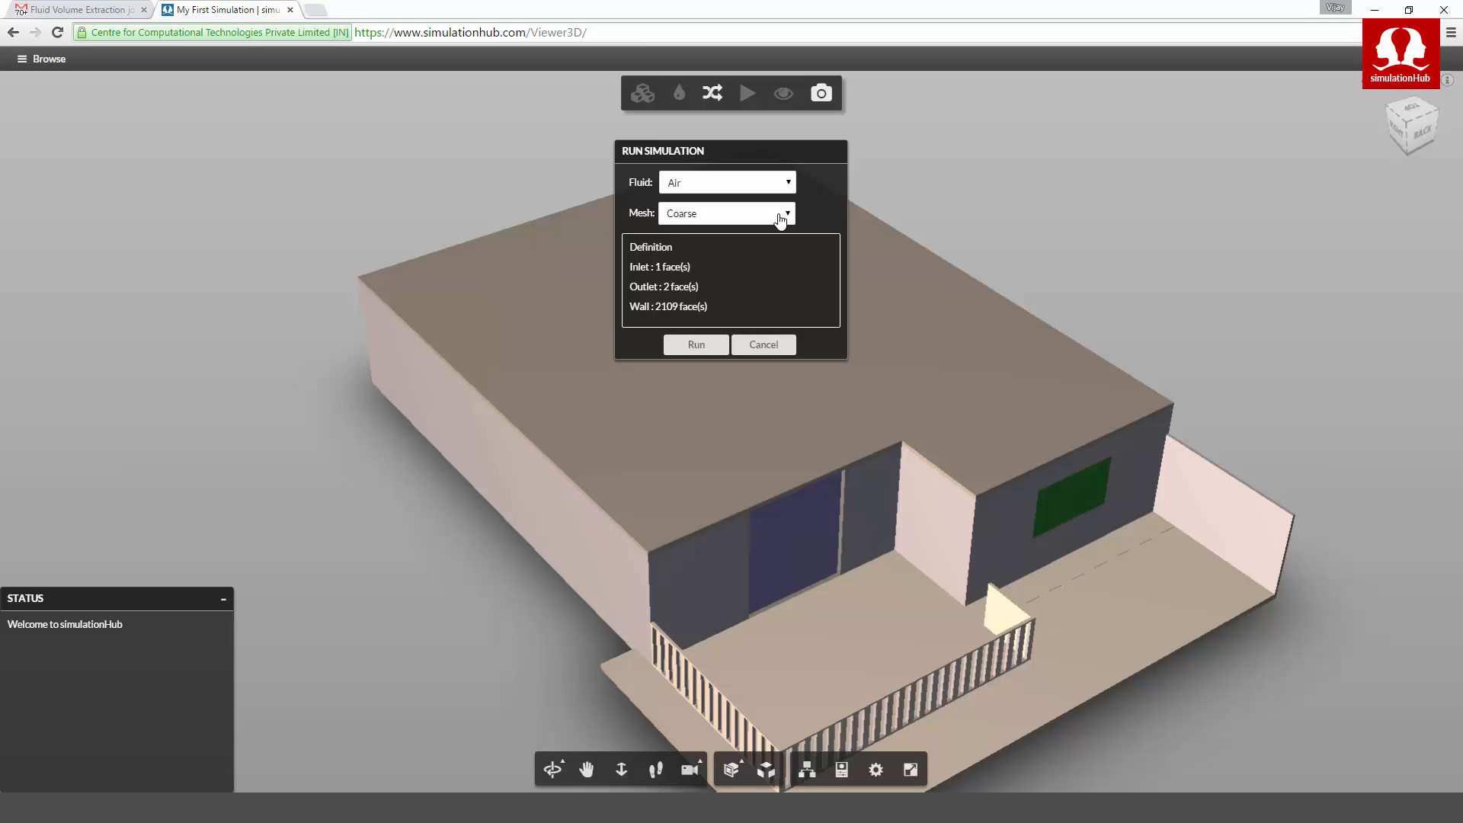
pyautogui.click(700, 347)
pyautogui.click(696, 346)
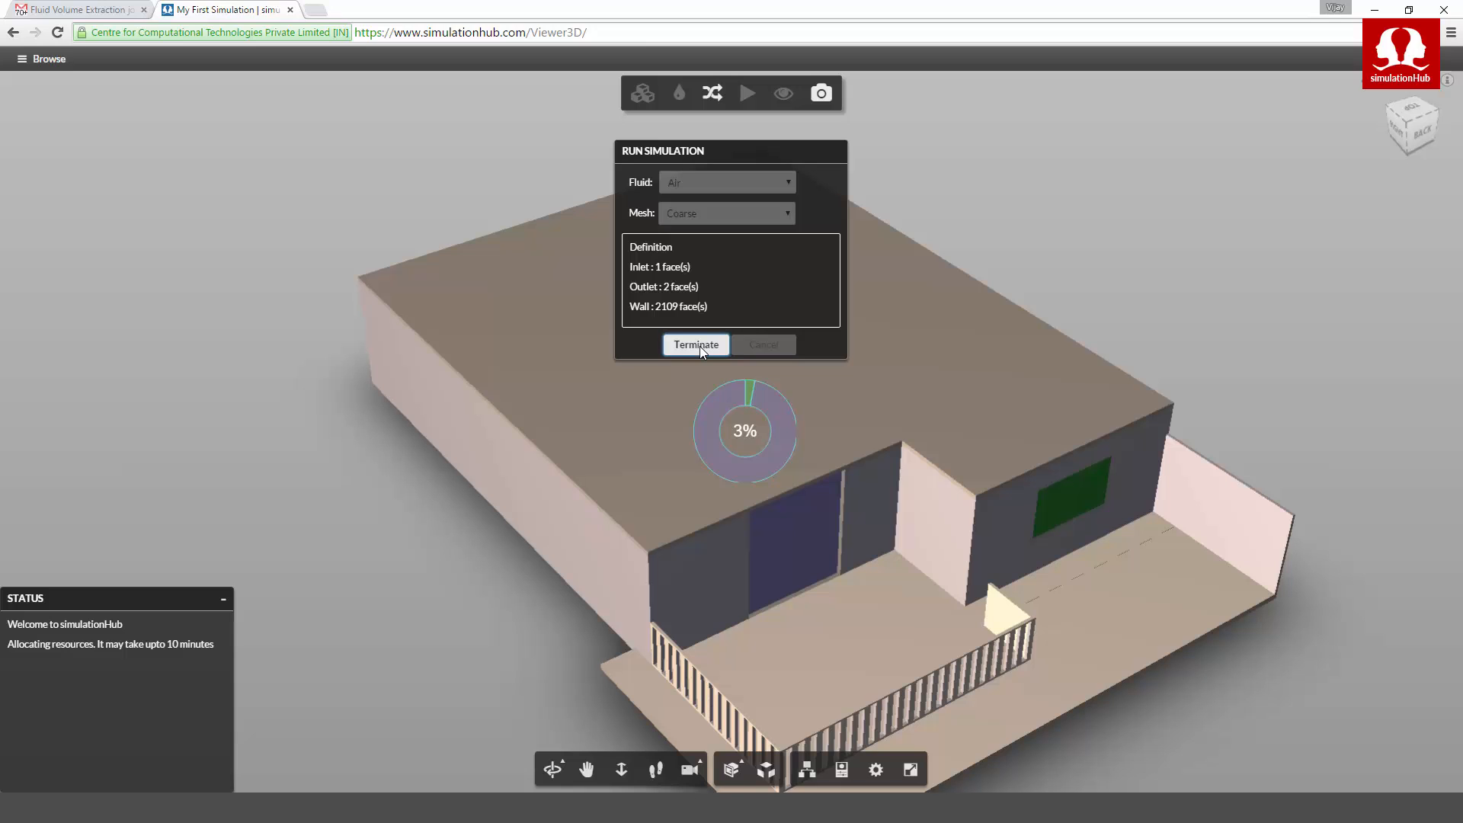
pyautogui.moveTo(784, 154); pyautogui.dragTo(371, 129)
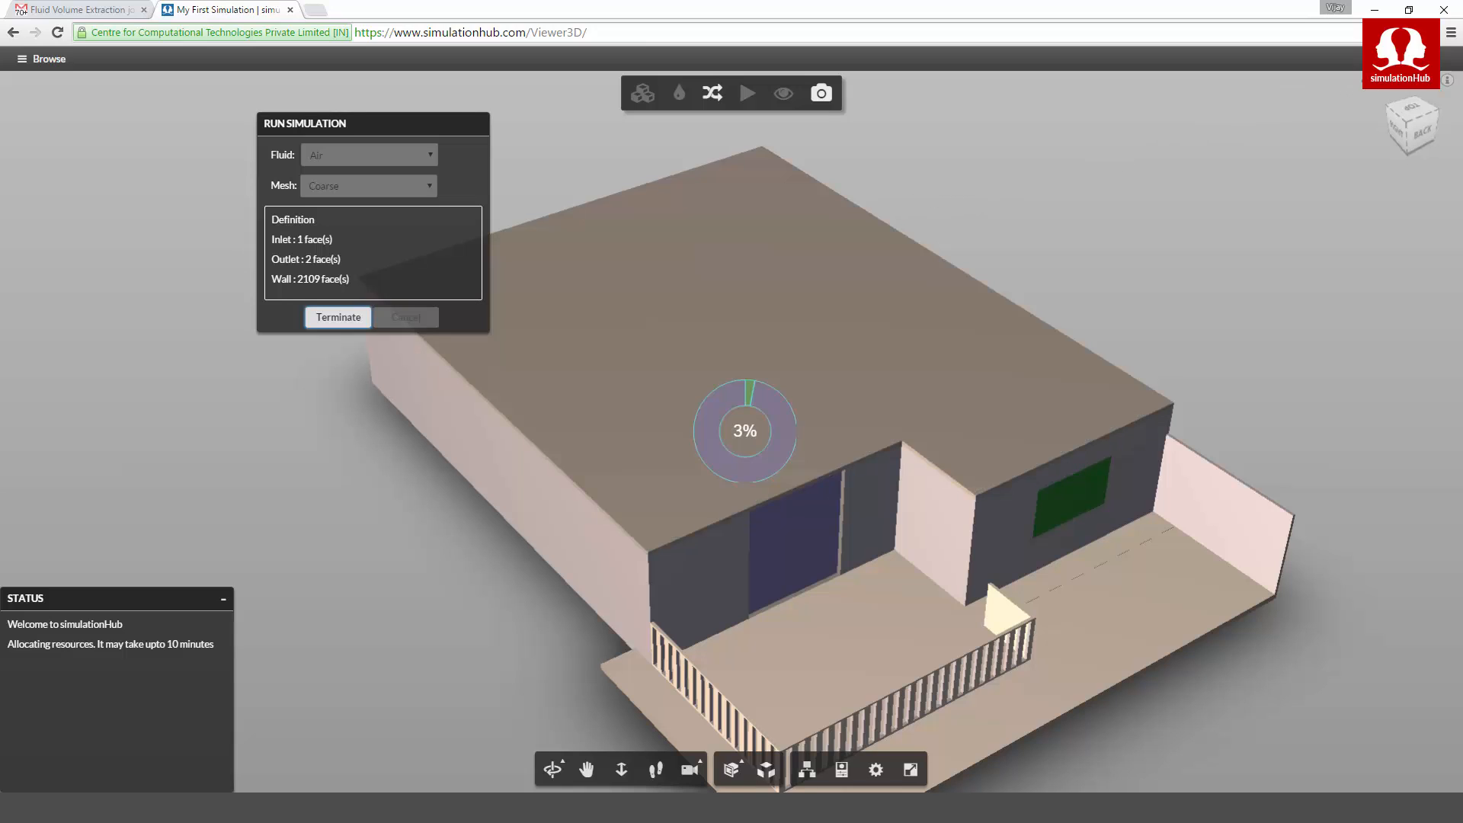
# - Return to the simulationHub dashboard and check the run status of My First Simulation
pyautogui.click(1401, 54)
pyautogui.click(1401, 92)
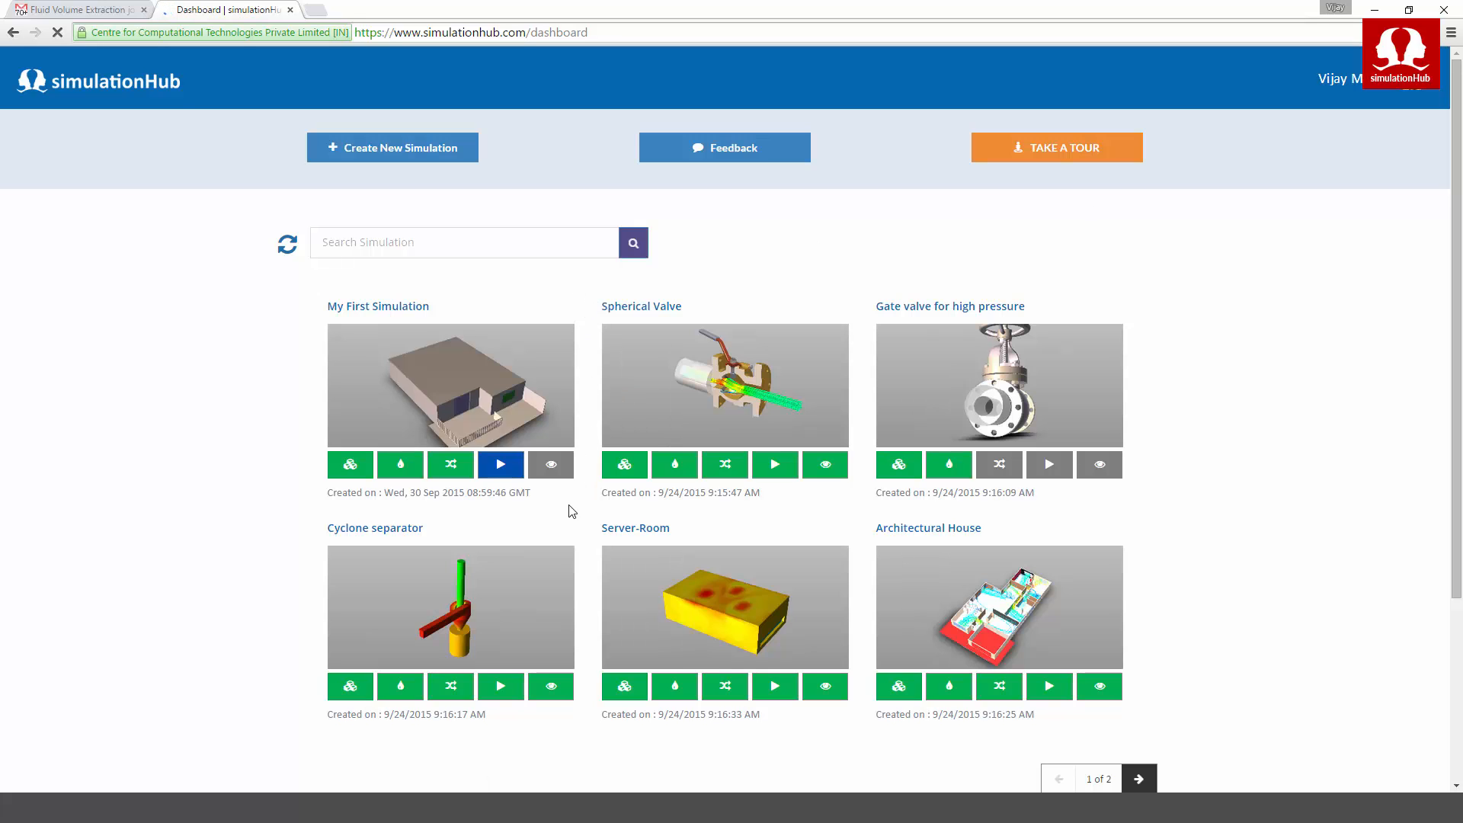
pyautogui.moveTo(504, 473)
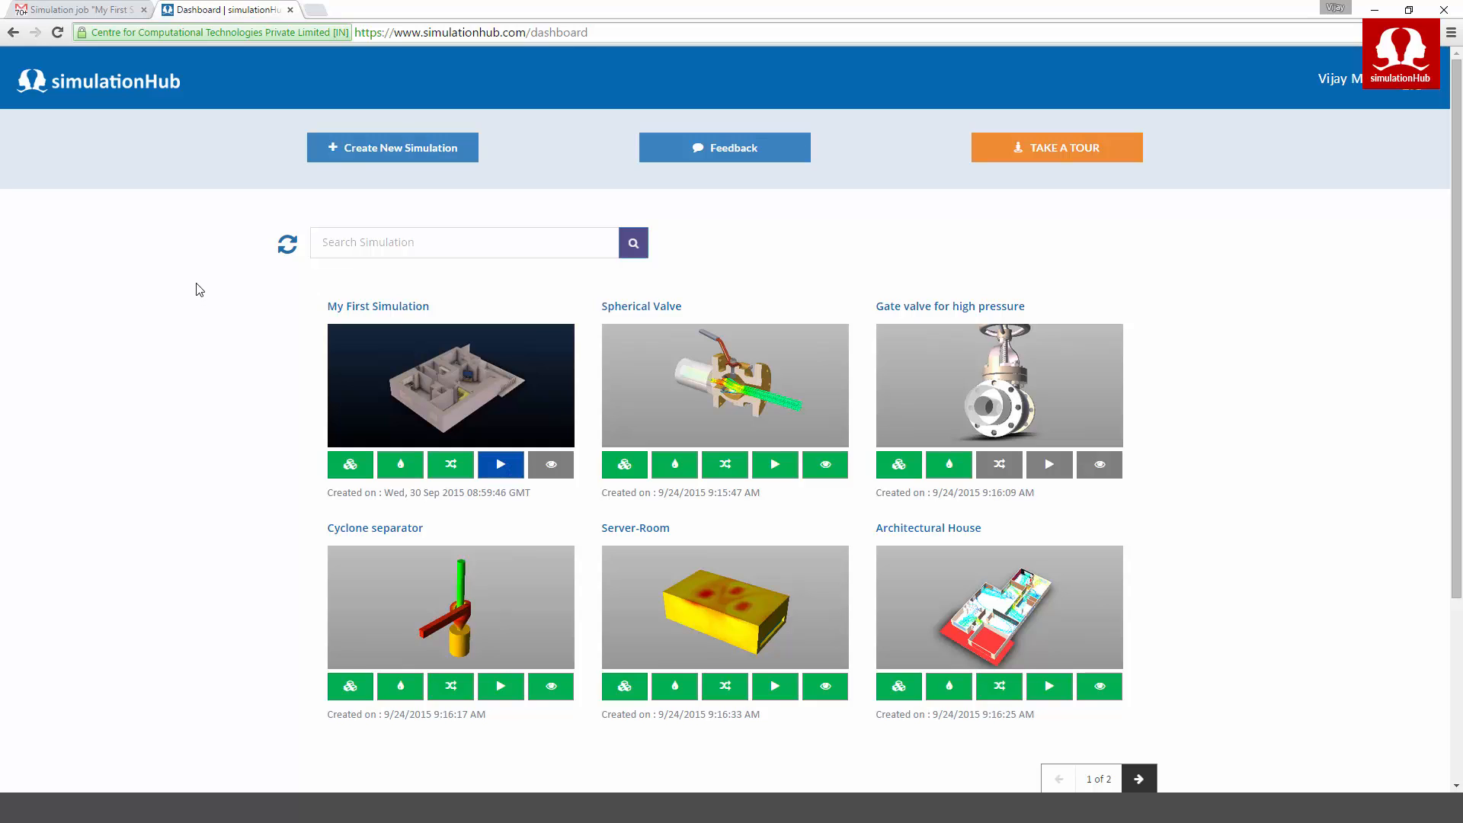
# - Read the submission and completion emails for the simulation job in Gmail, checking the dashboard between them
pyautogui.click(115, 11)
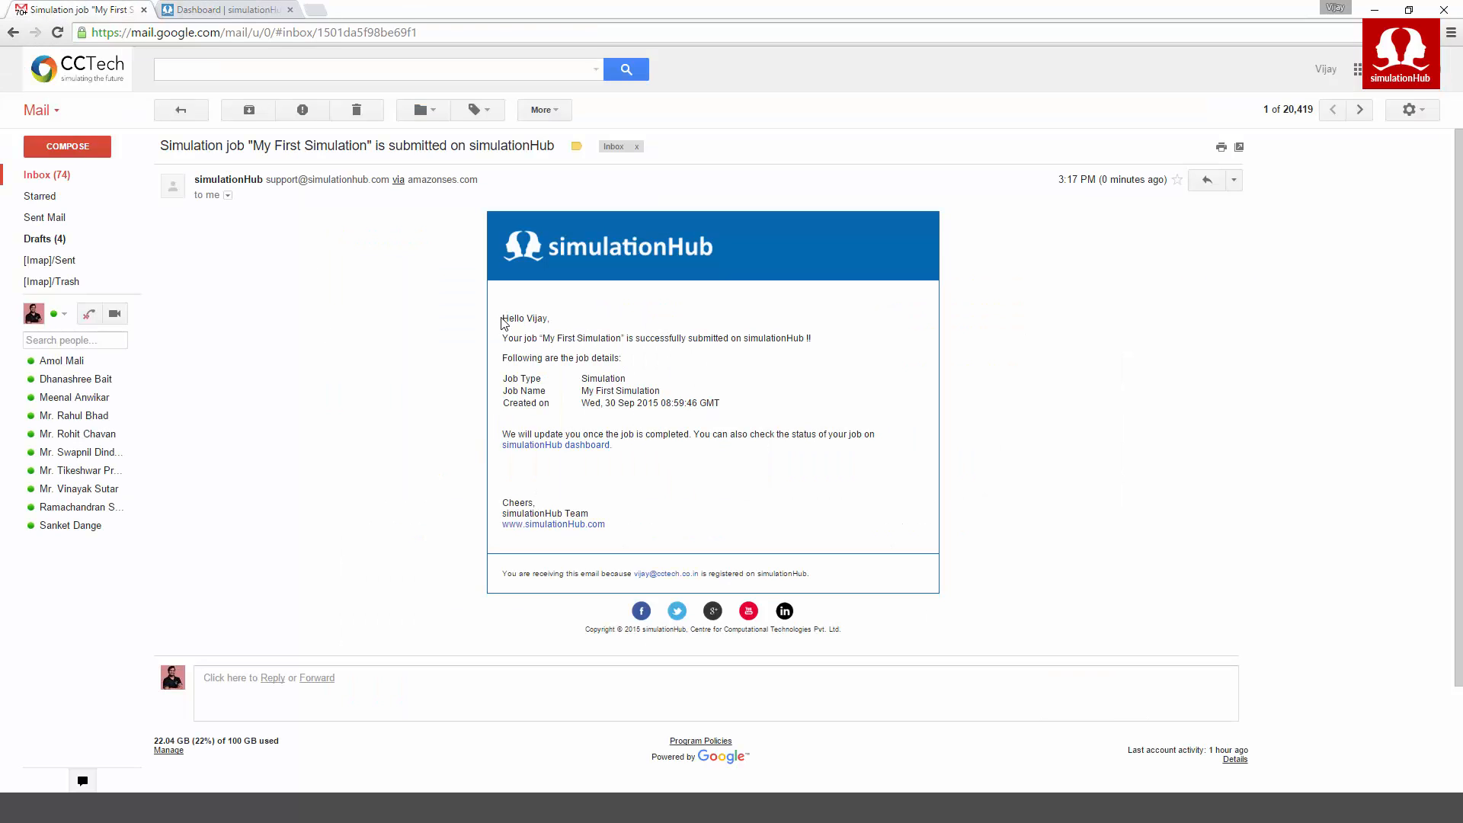
pyautogui.hotkey('ctrl', 'Tab')
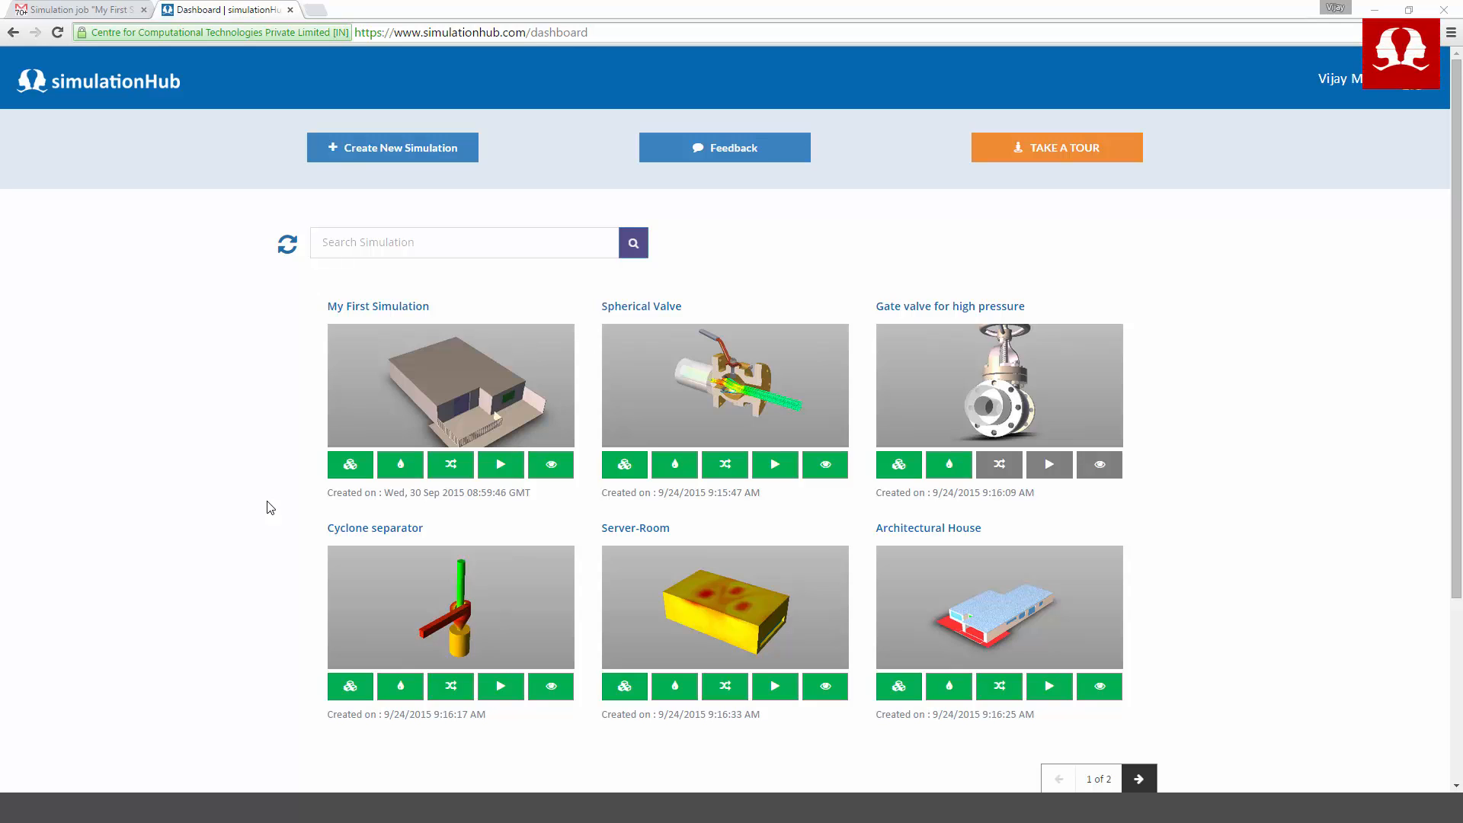
pyautogui.click(113, 10)
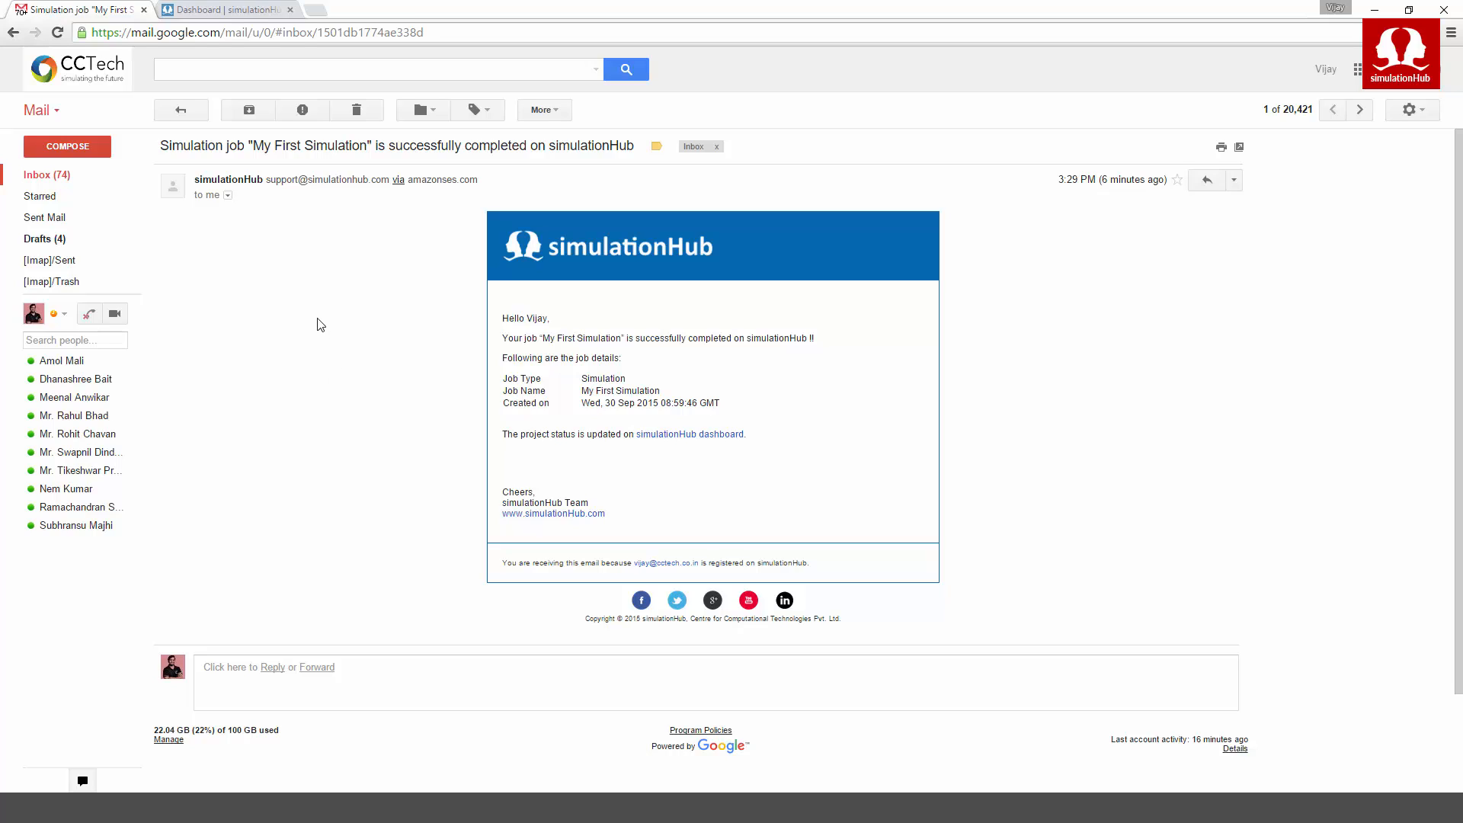
# - Switch back to the simulationHub dashboard and open the solved My First Simulation project in the 3D viewer
pyautogui.click(226, 10)
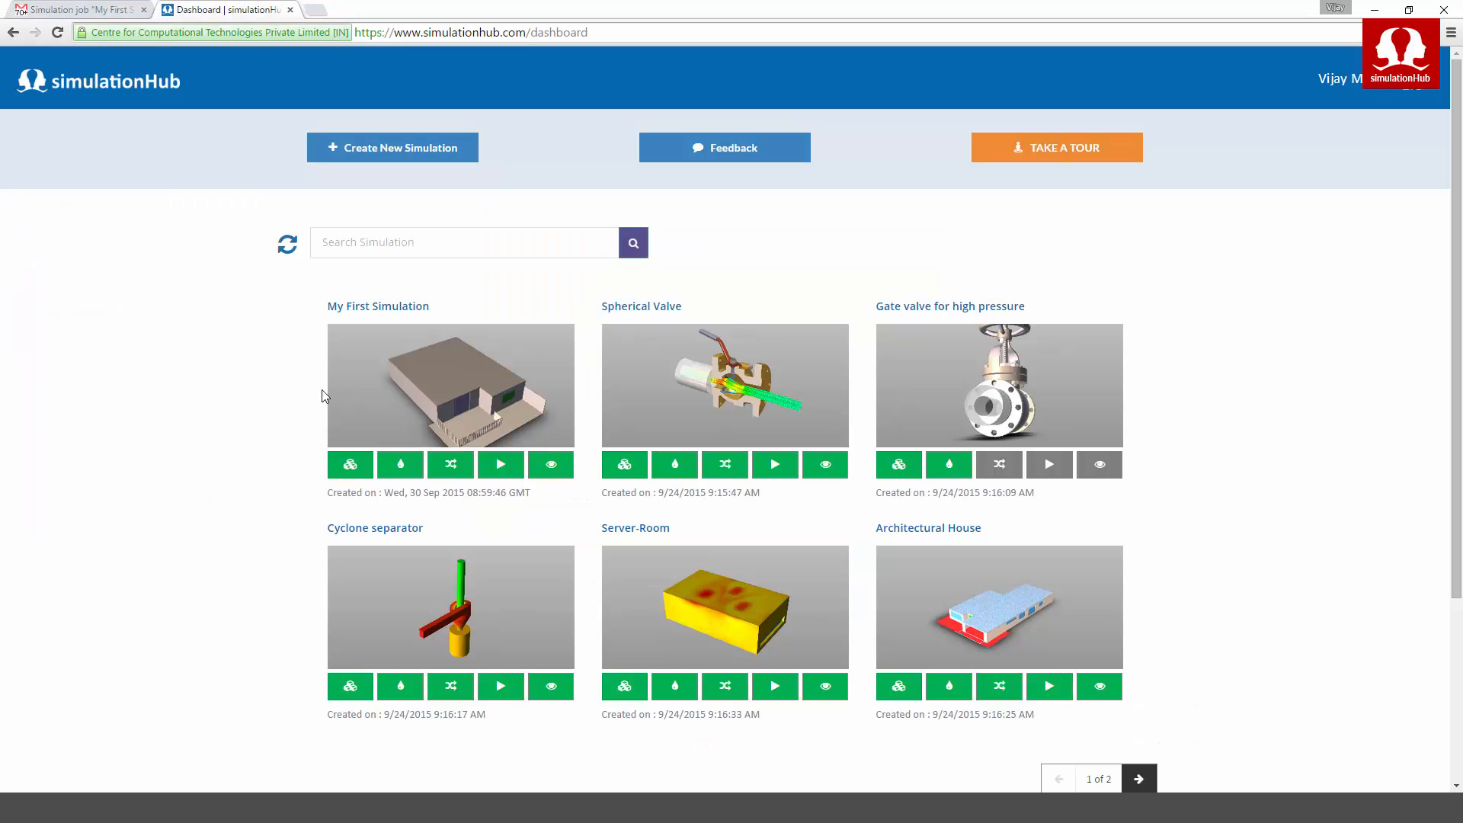
pyautogui.moveTo(499, 423)
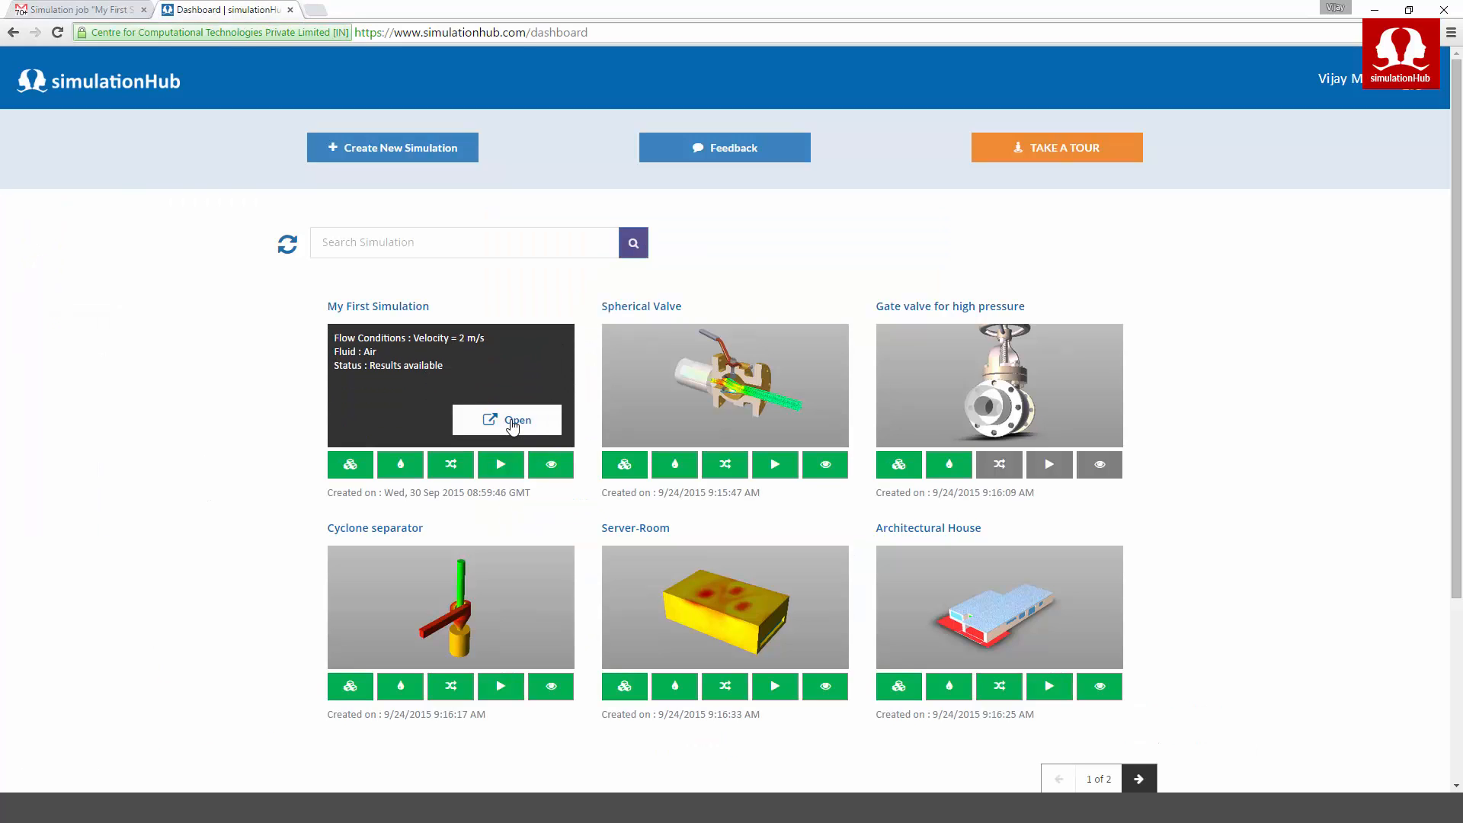
pyautogui.click(513, 421)
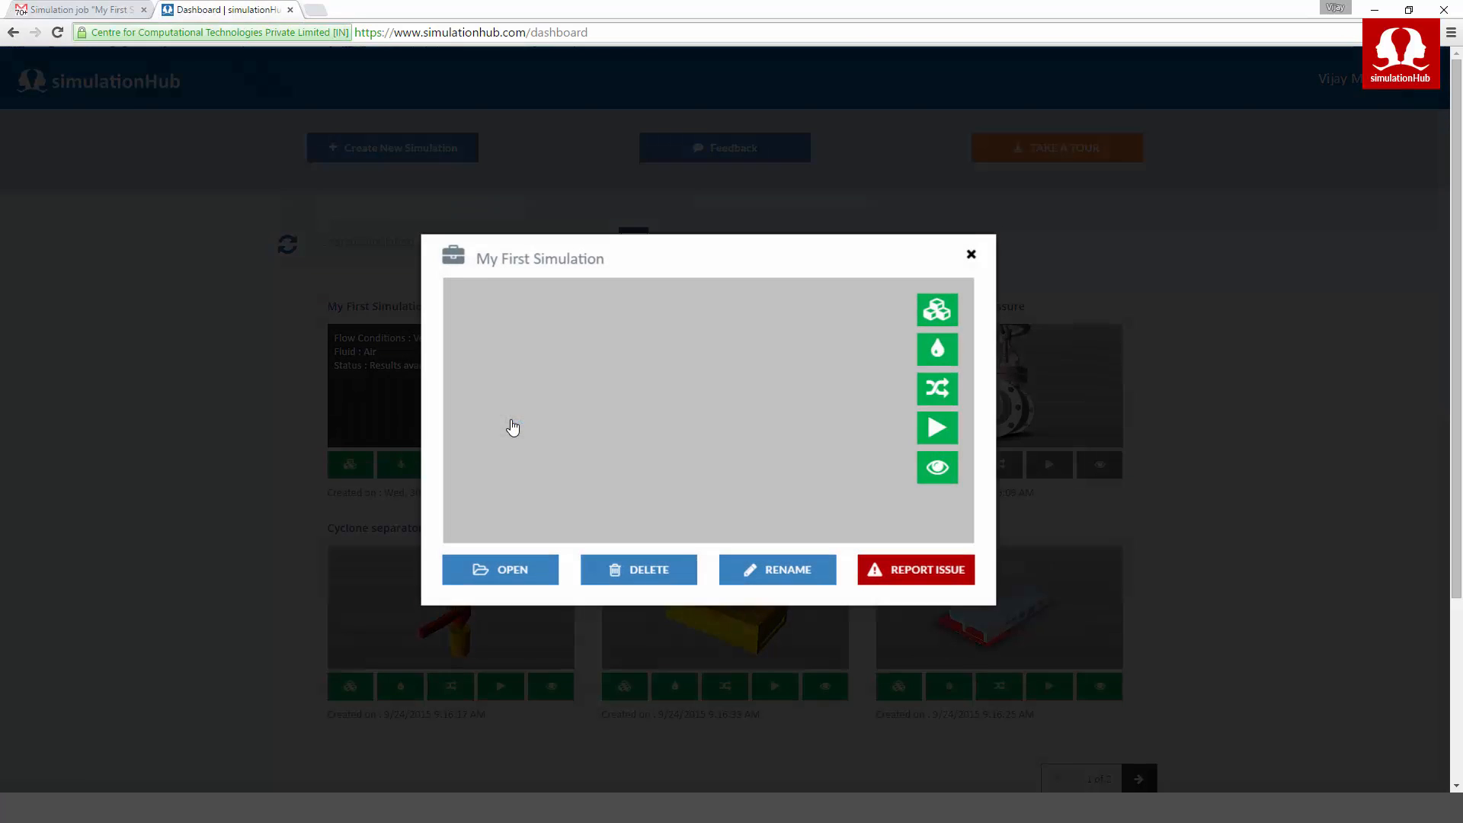
pyautogui.click(511, 572)
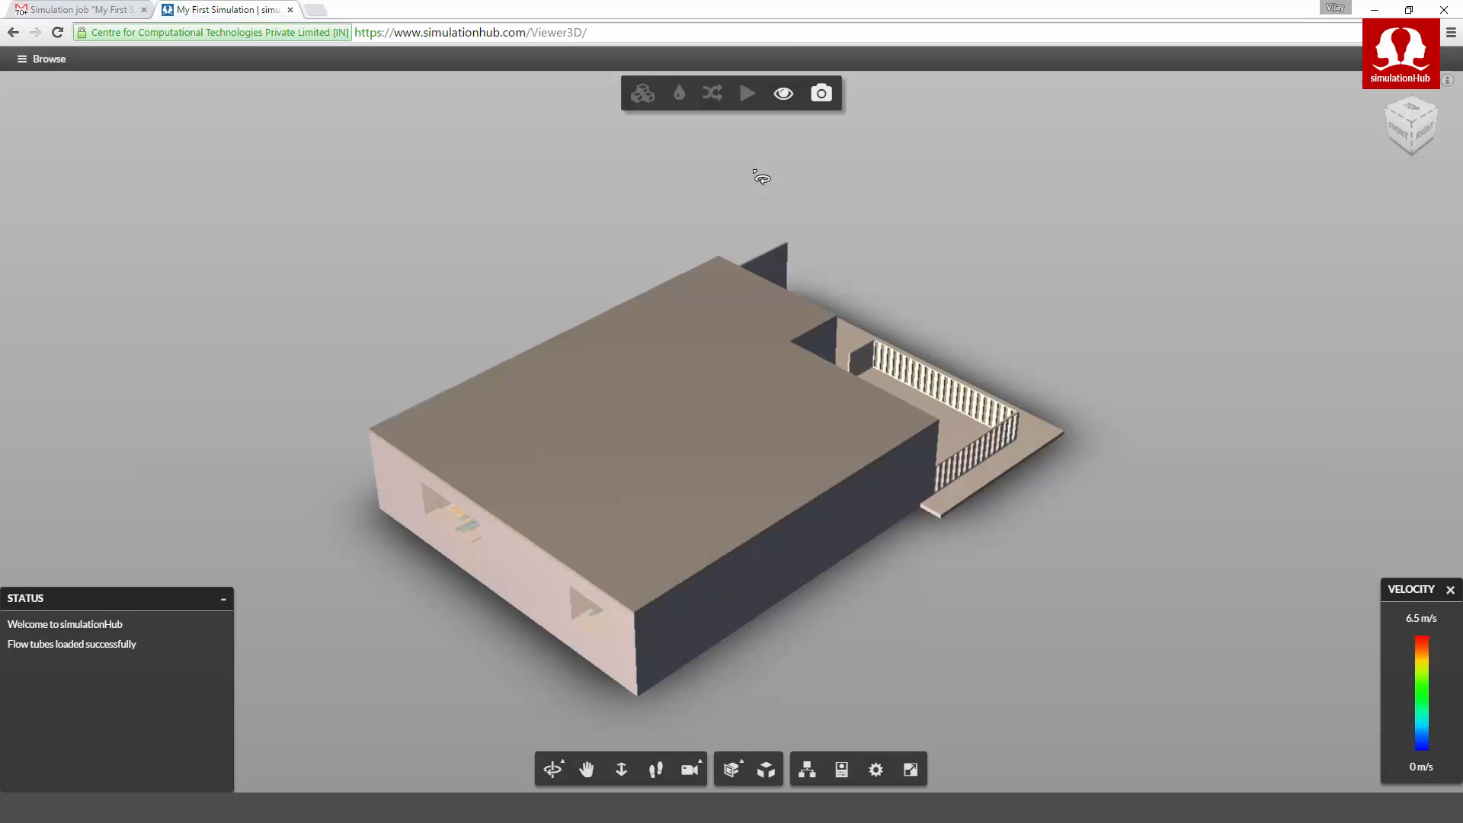
pyautogui.click(786, 94)
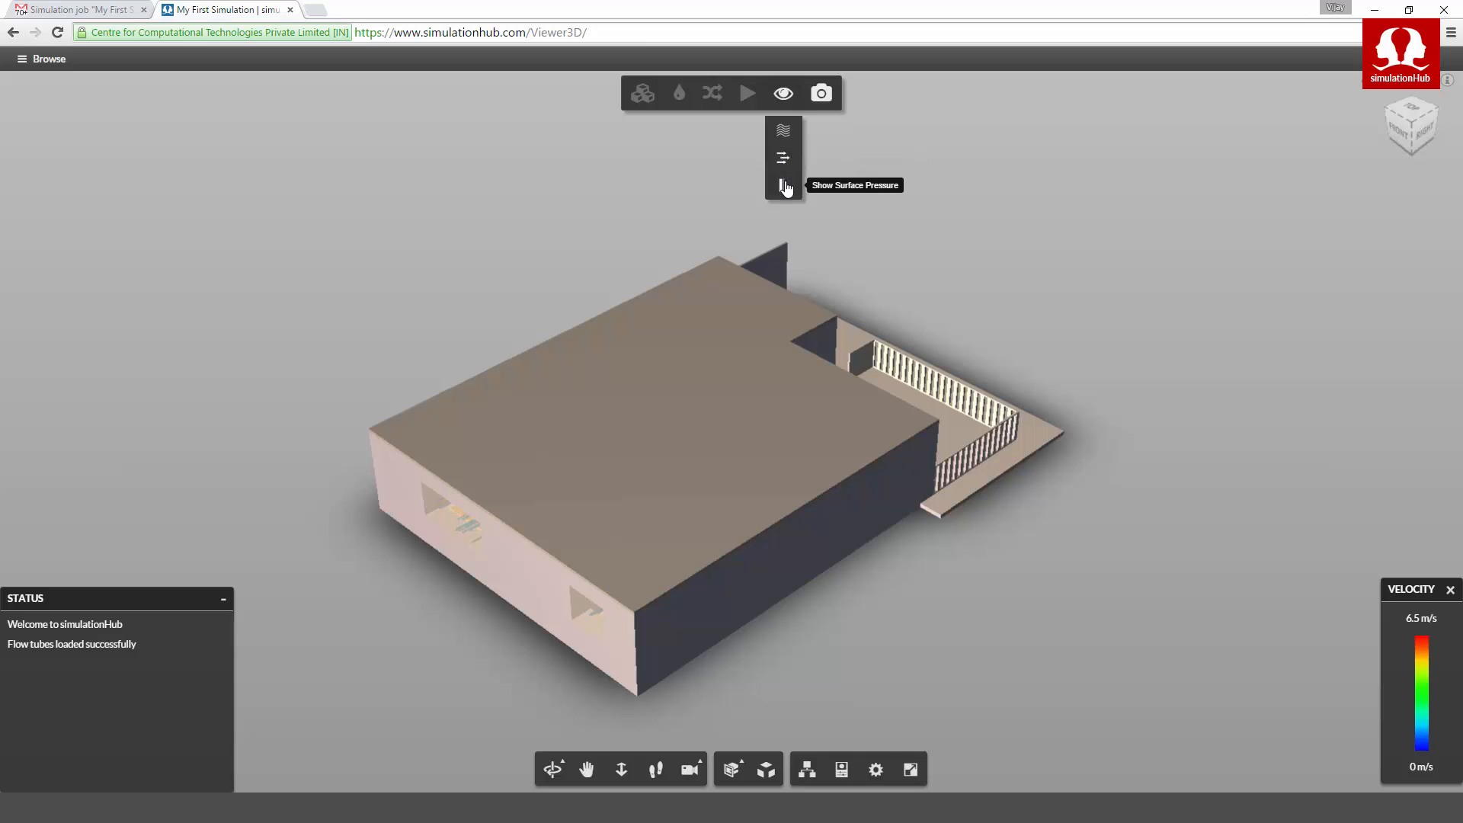
pyautogui.click(675, 229)
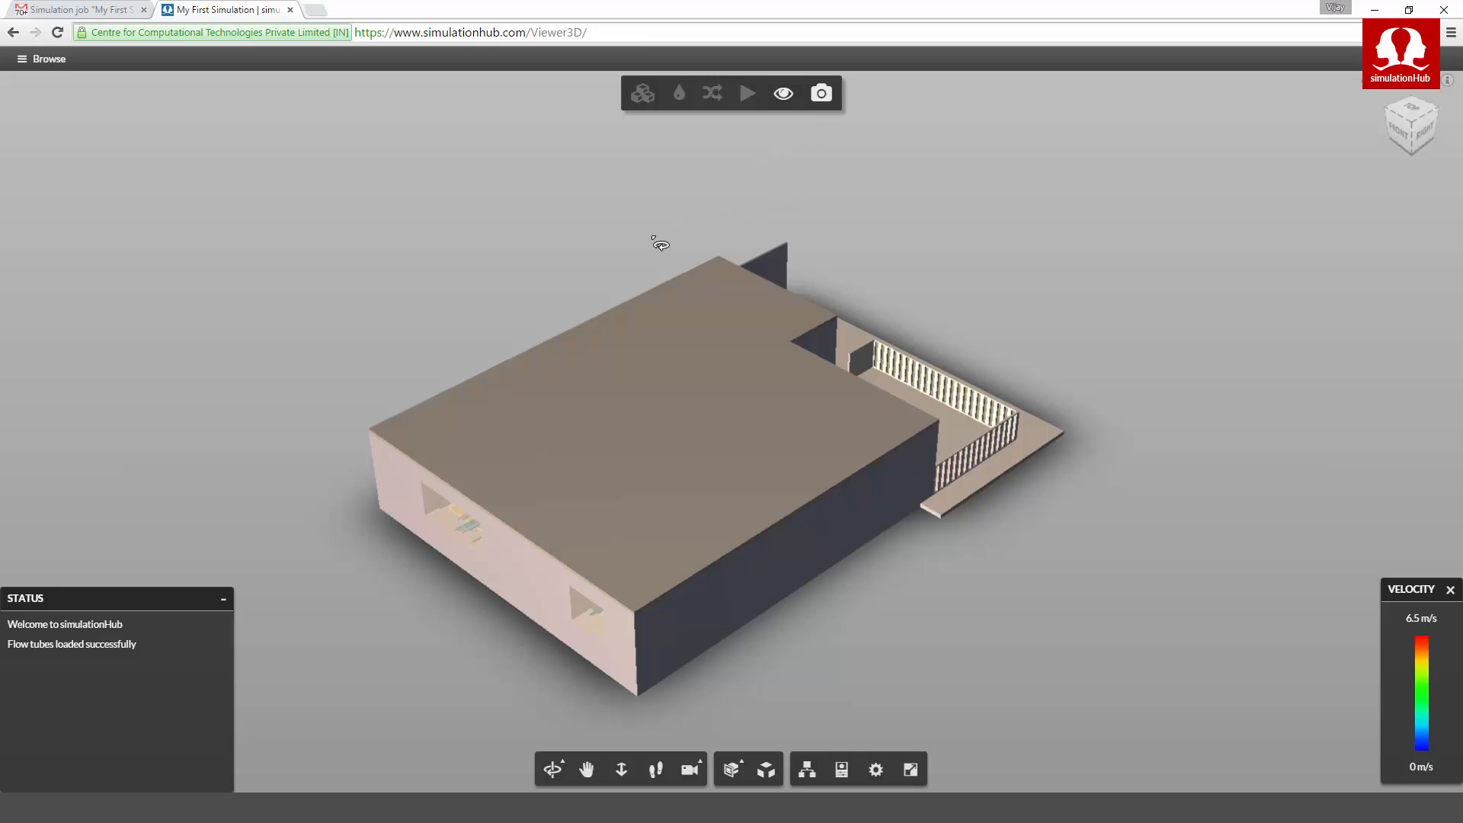
# - Hide the roof and the glass of the balcony door and windows to expose the flow tubes inside the house
pyautogui.click(691, 313)
pyautogui.rightClick(690, 316)
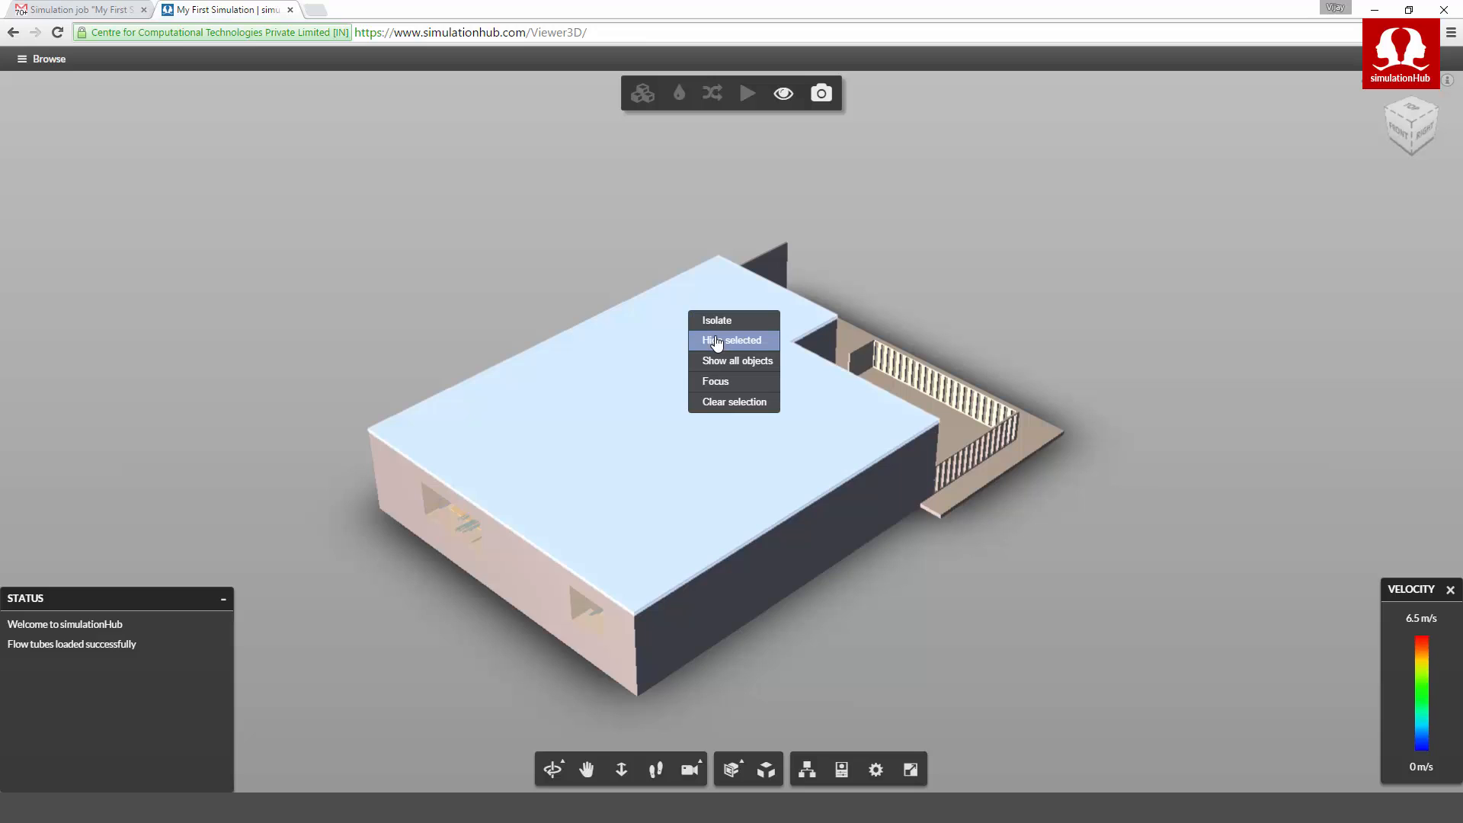
pyautogui.click(717, 337)
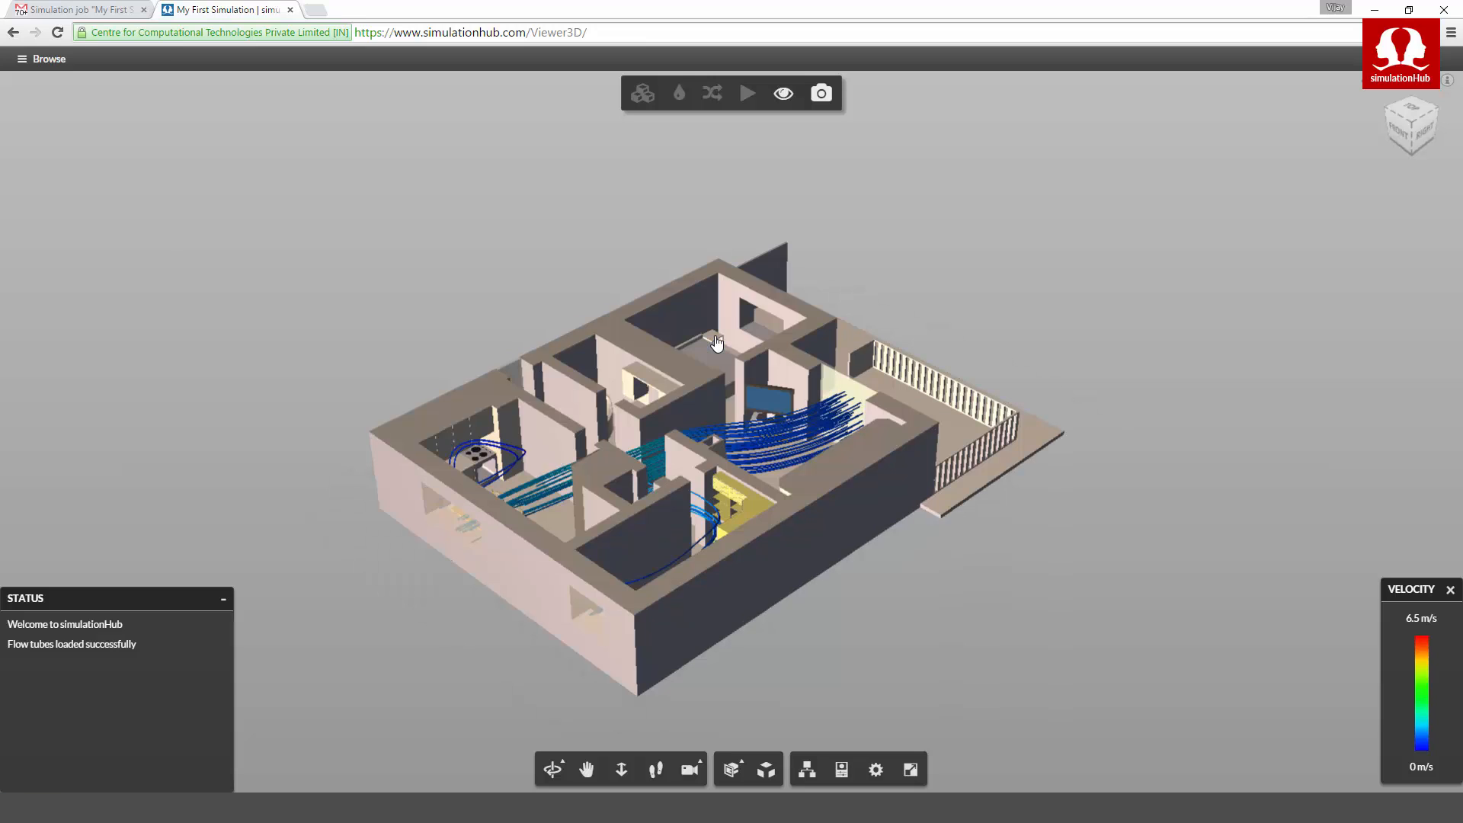
pyautogui.rightClick(863, 392)
pyautogui.click(876, 414)
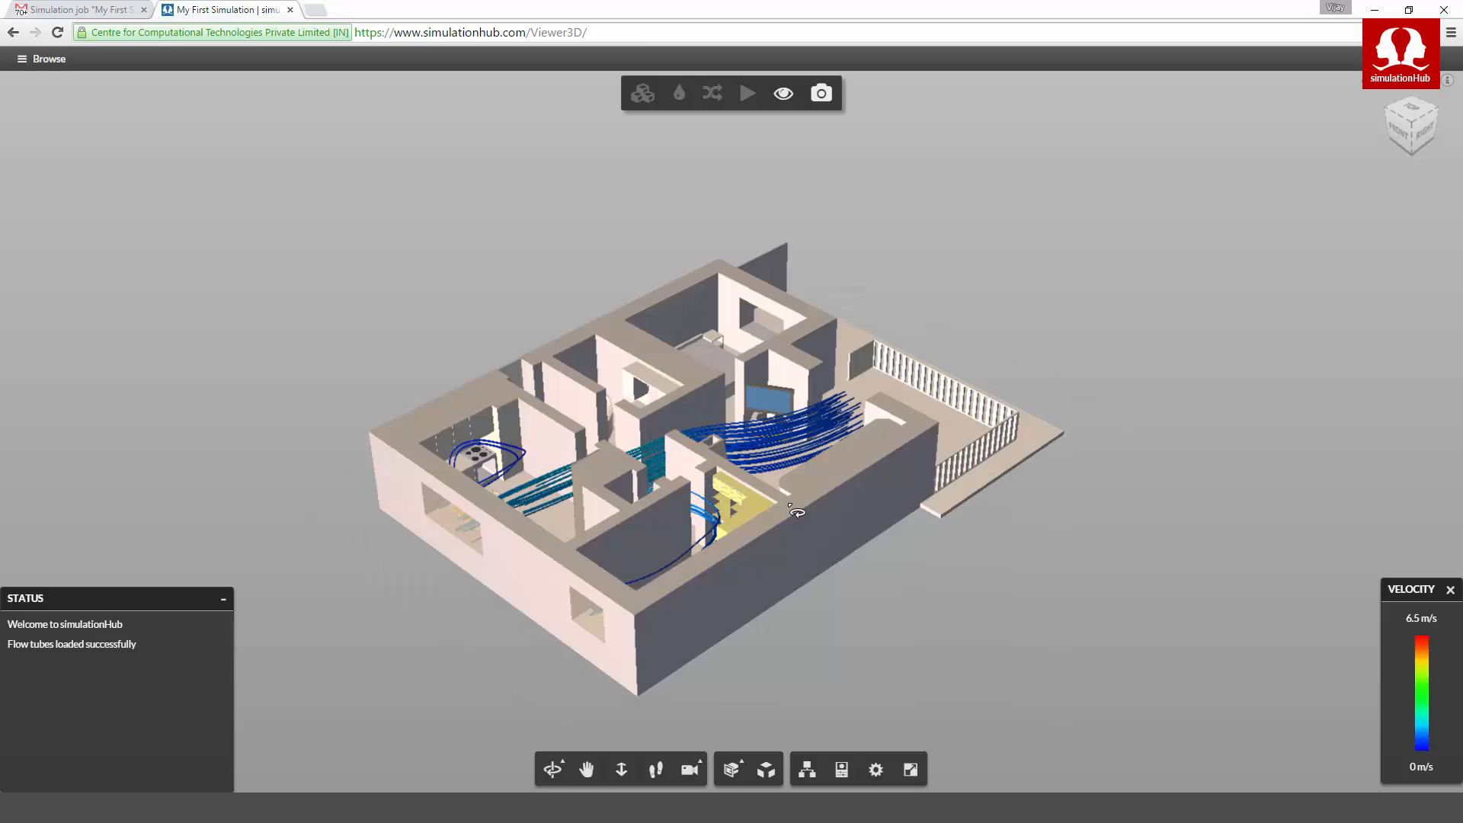
# - Hide the glass of the two front wall windows to open both window outlets
pyautogui.rightClick(594, 623)
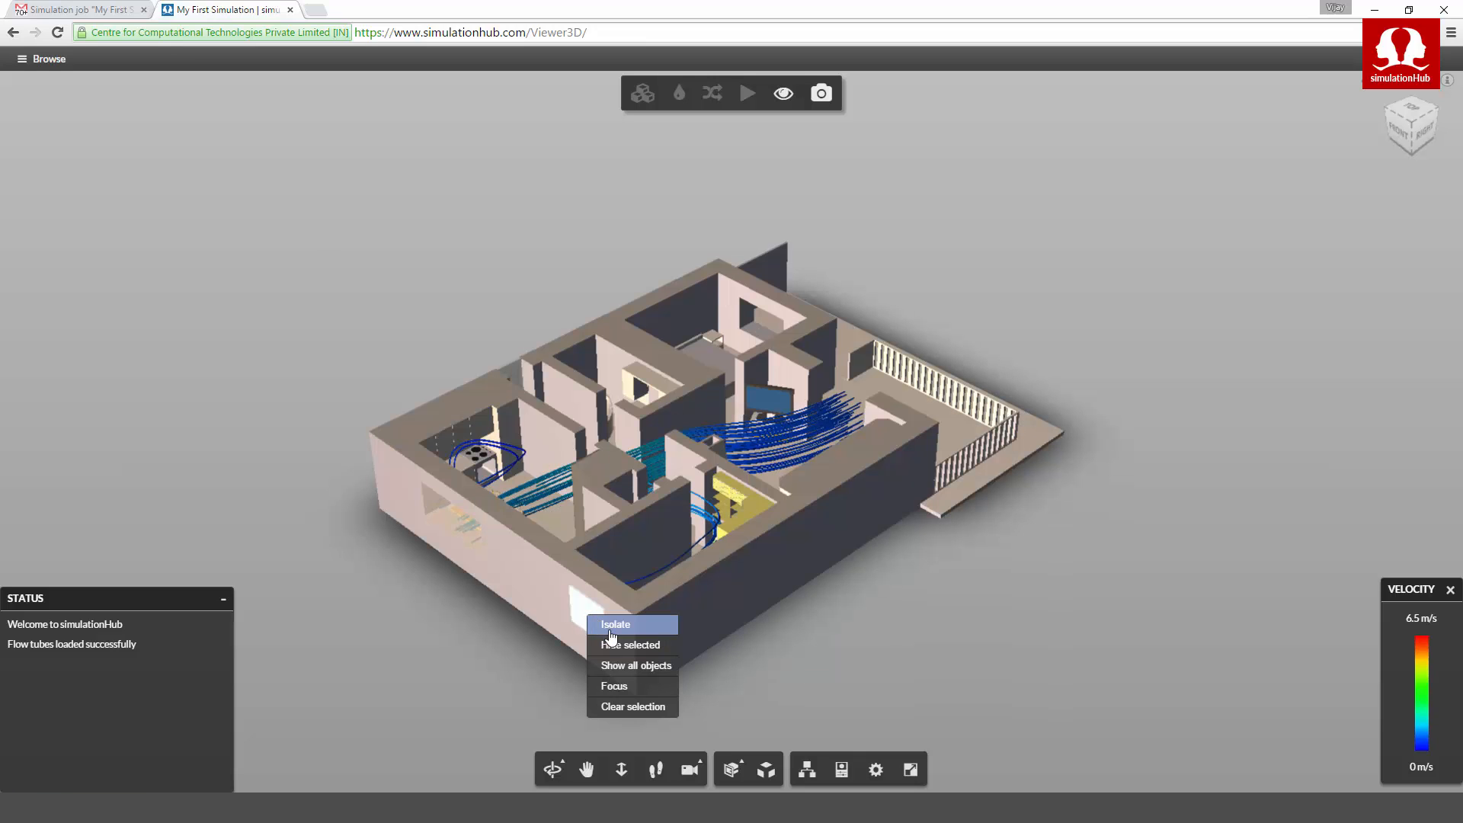
pyautogui.click(610, 645)
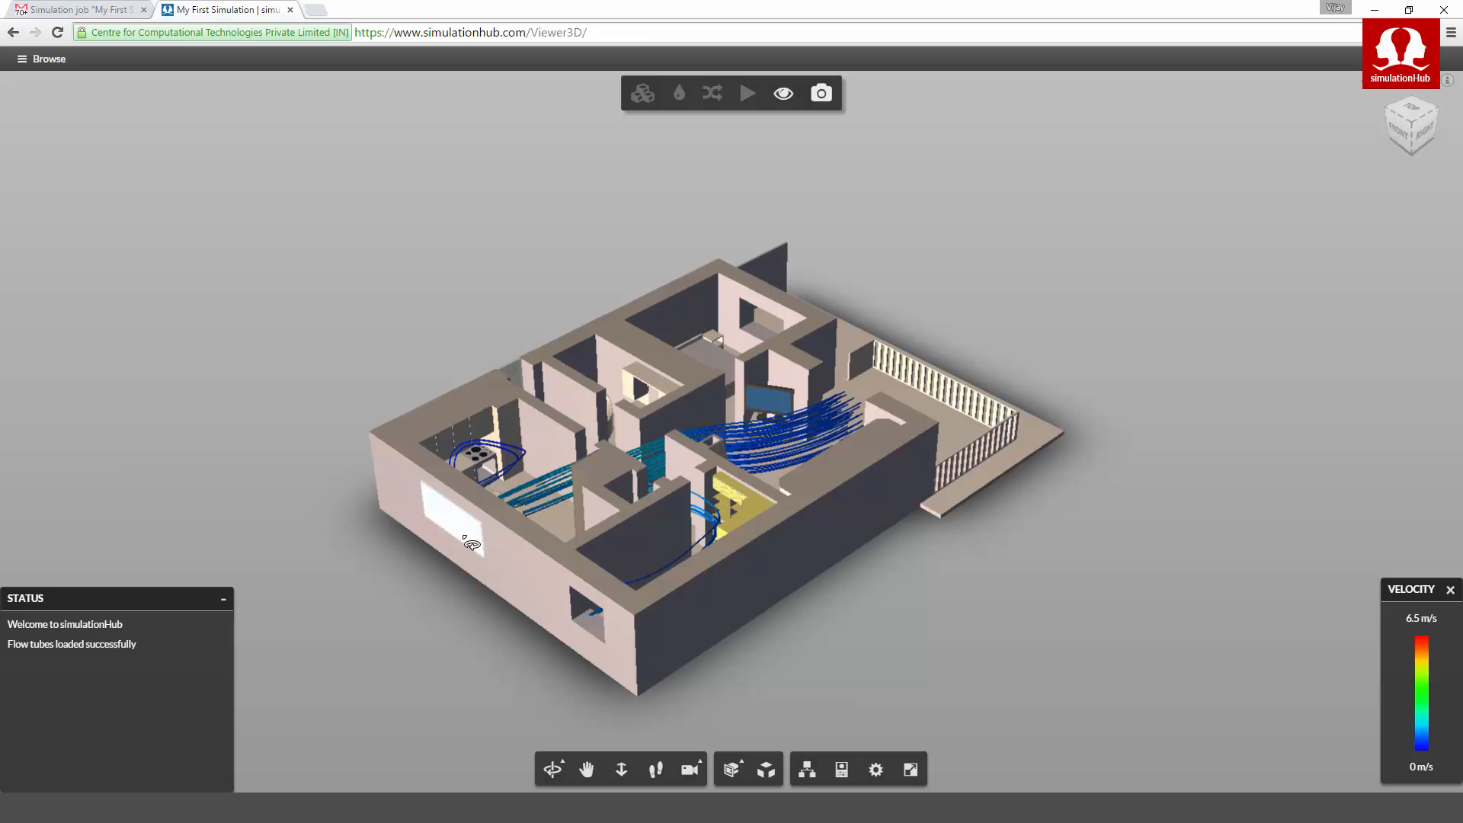
pyautogui.rightClick(471, 545)
pyautogui.click(491, 567)
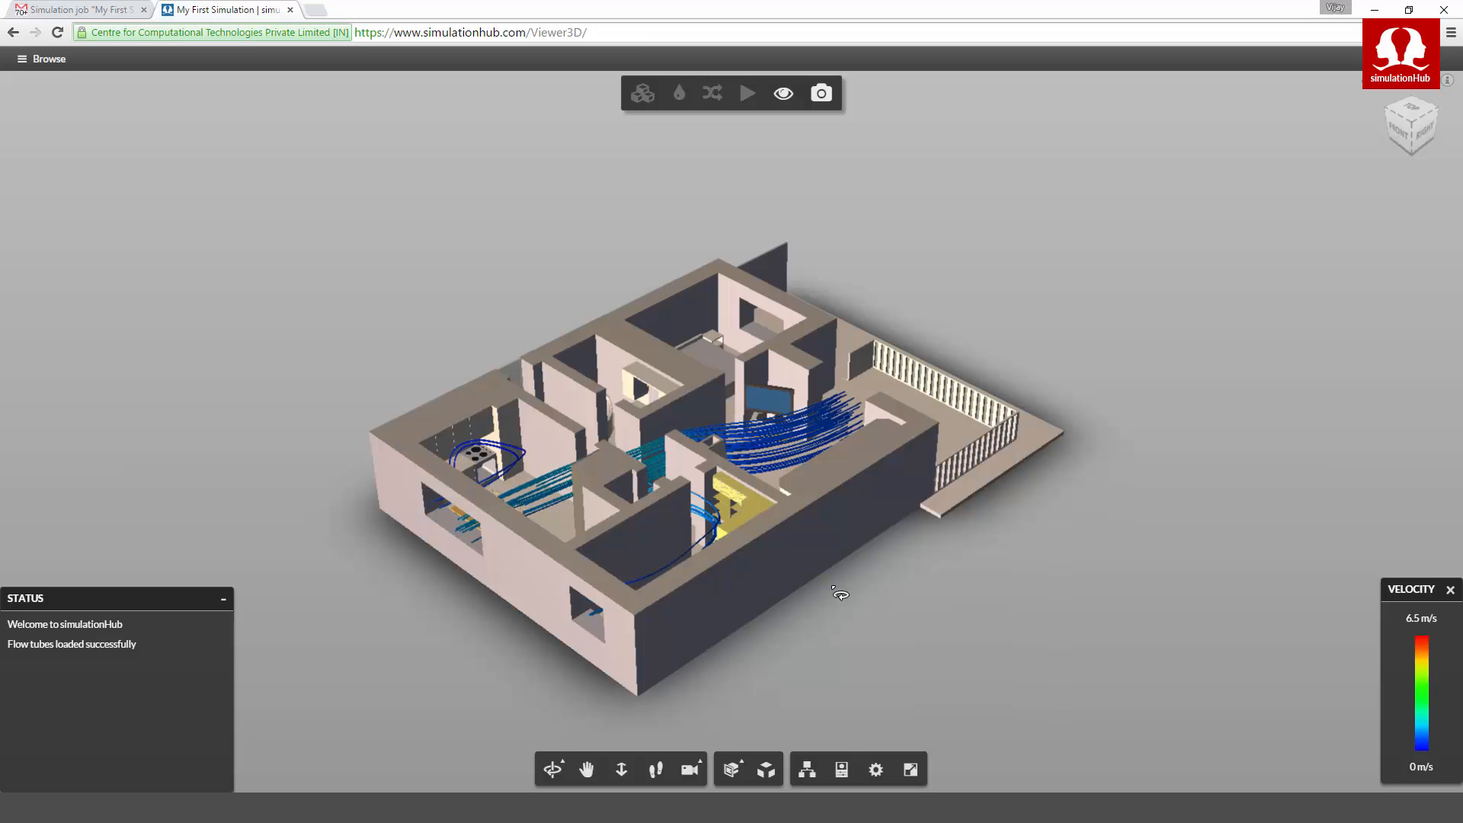
# - Examine the flow tubes from above and at an angle, following the air path from the balcony side to the front windows
pyautogui.moveTo(792, 612); pyautogui.dragTo(682, 689)
pyautogui.scroll(4, 718, 460)
pyautogui.moveTo(722, 465); pyautogui.dragTo(961, 491)
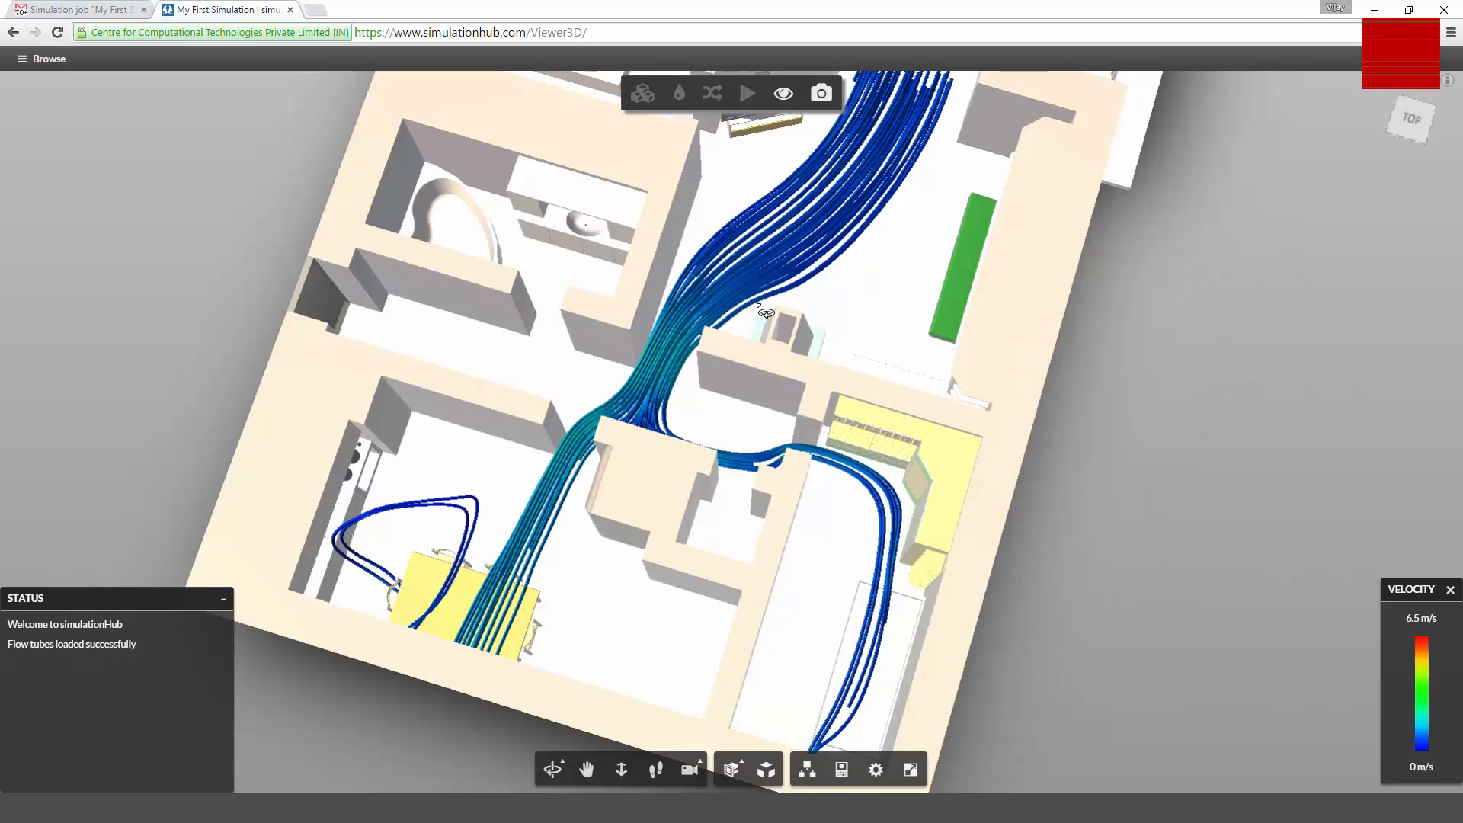
pyautogui.moveTo(859, 251); pyautogui.dragTo(856, 351, button='middle')
pyautogui.scroll(-3, 851, 345)
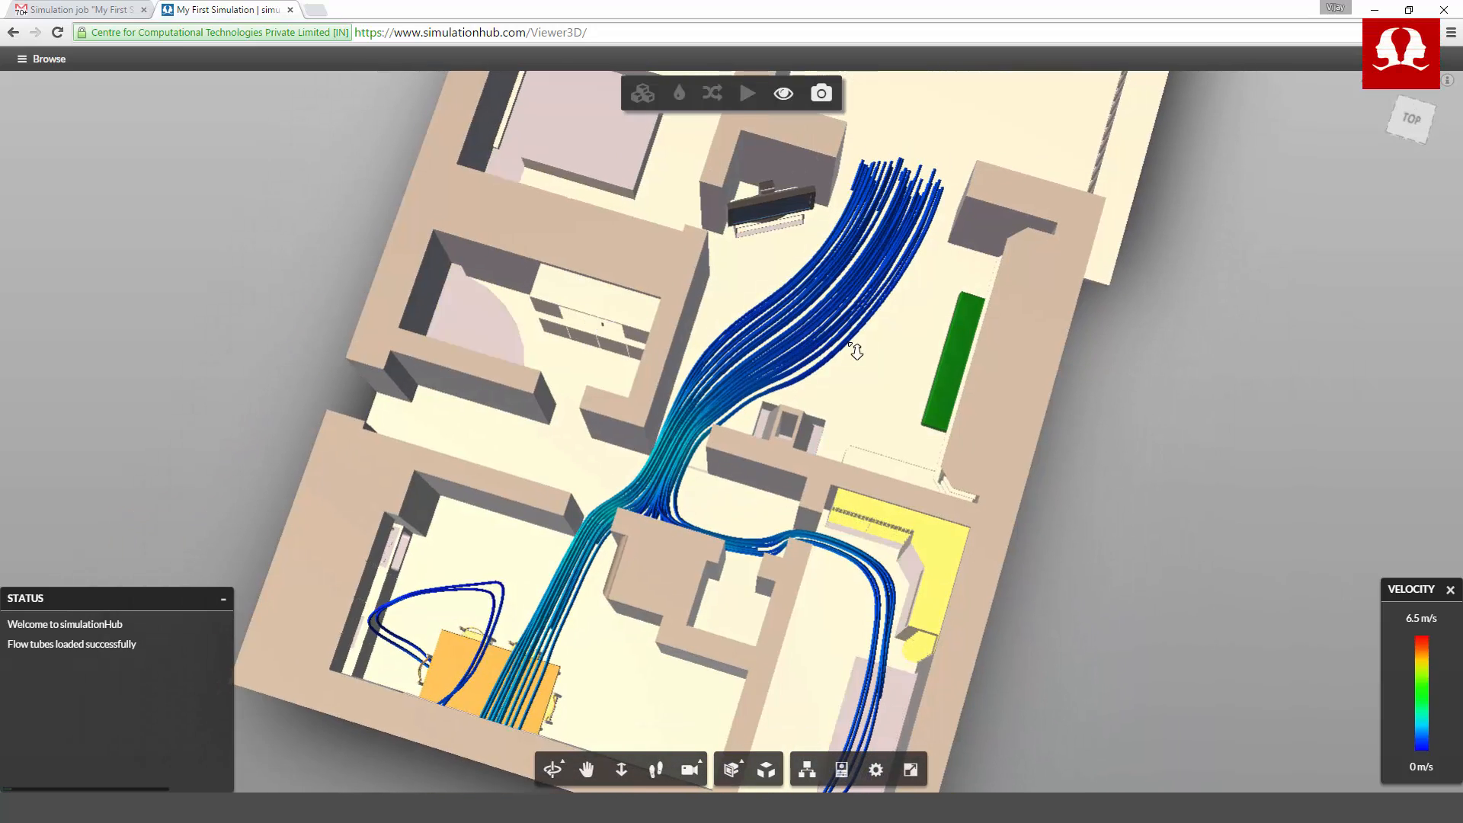
pyautogui.moveTo(766, 416); pyautogui.dragTo(807, 328, button='middle')
pyautogui.moveTo(813, 335); pyautogui.dragTo(753, 457)
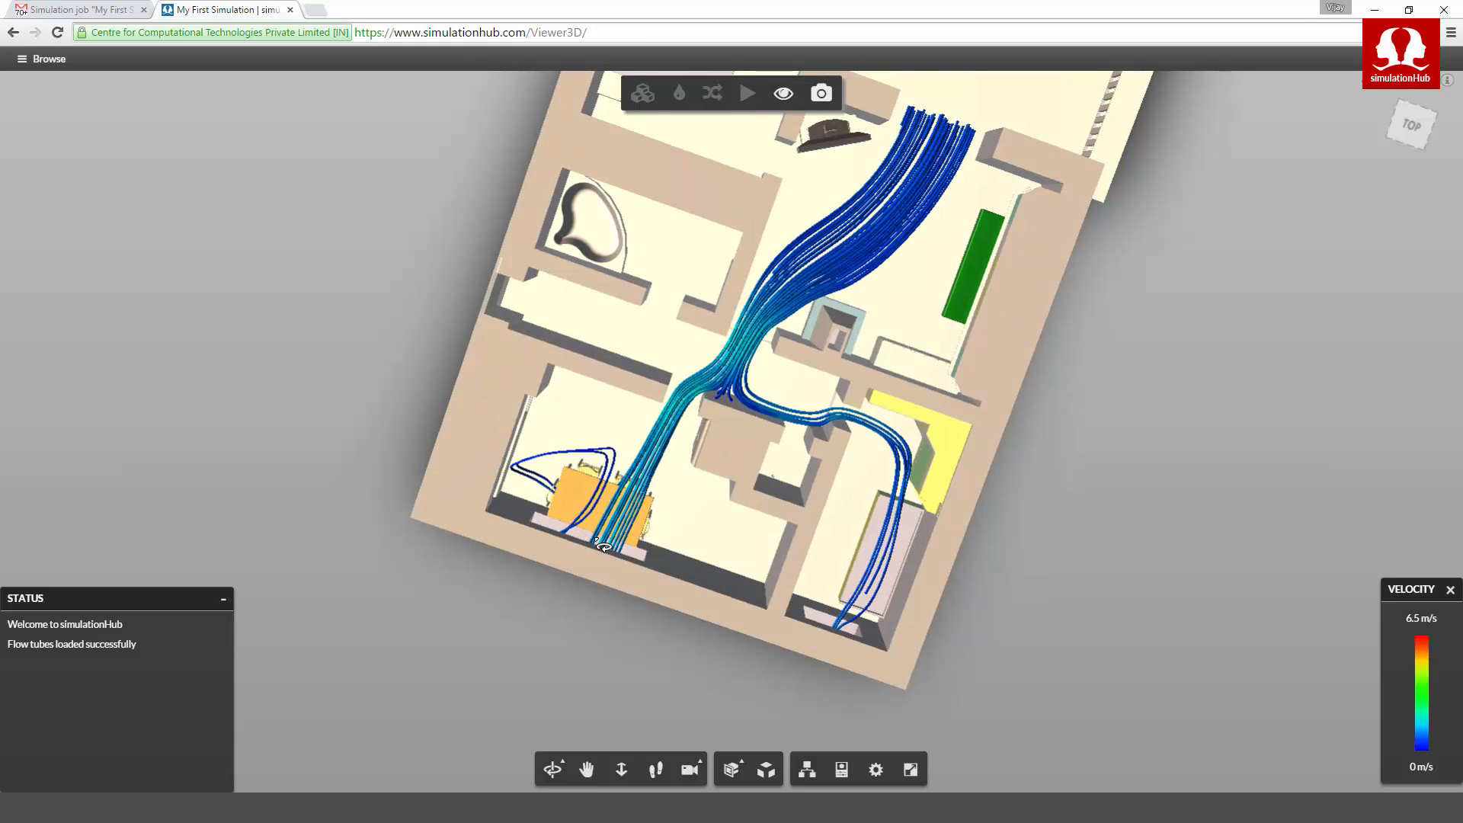
pyautogui.moveTo(619, 587); pyautogui.dragTo(449, 389)
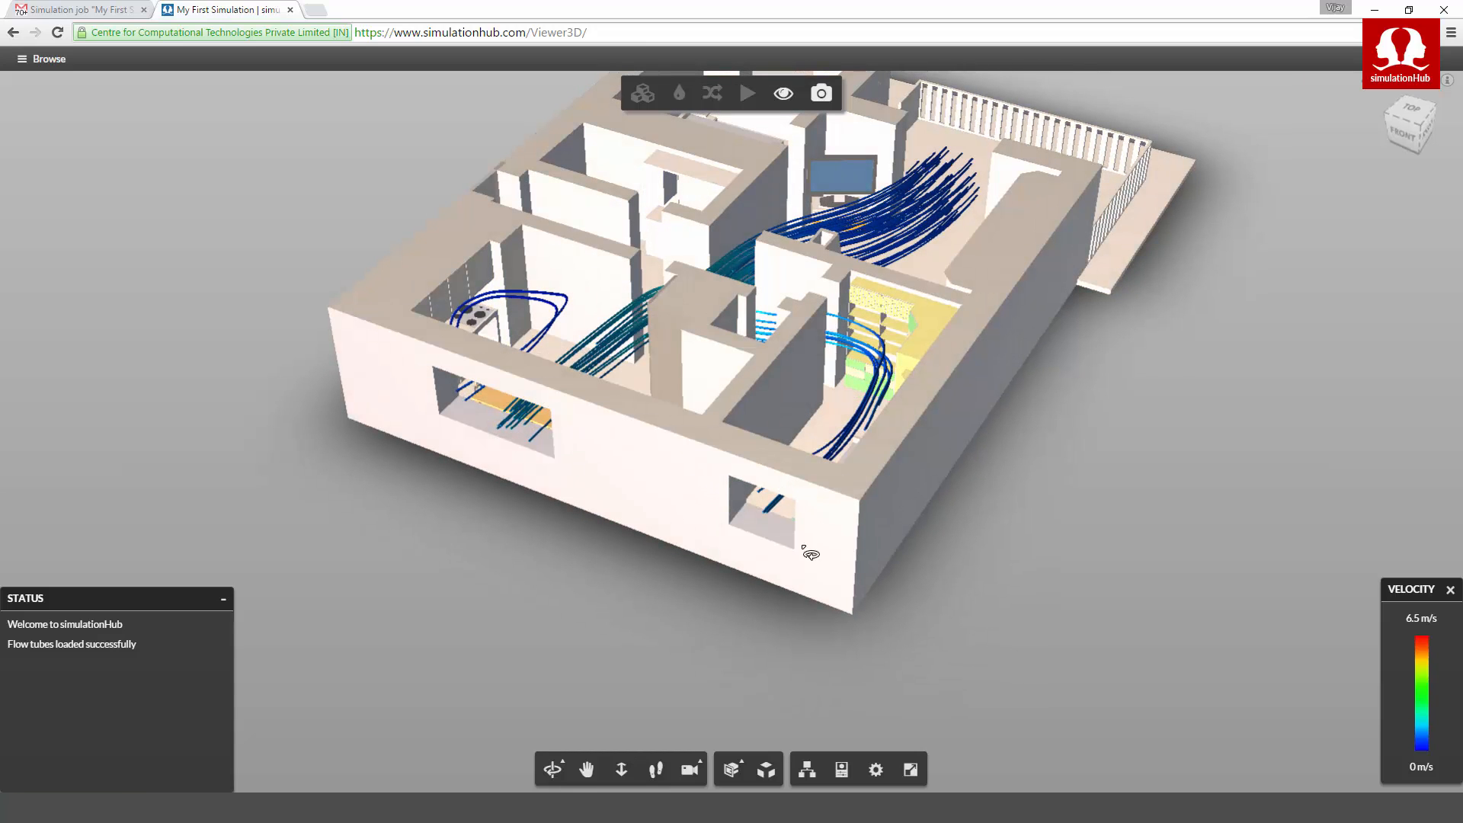
pyautogui.moveTo(850, 403); pyautogui.dragTo(816, 448)
pyautogui.scroll(5, 817, 448)
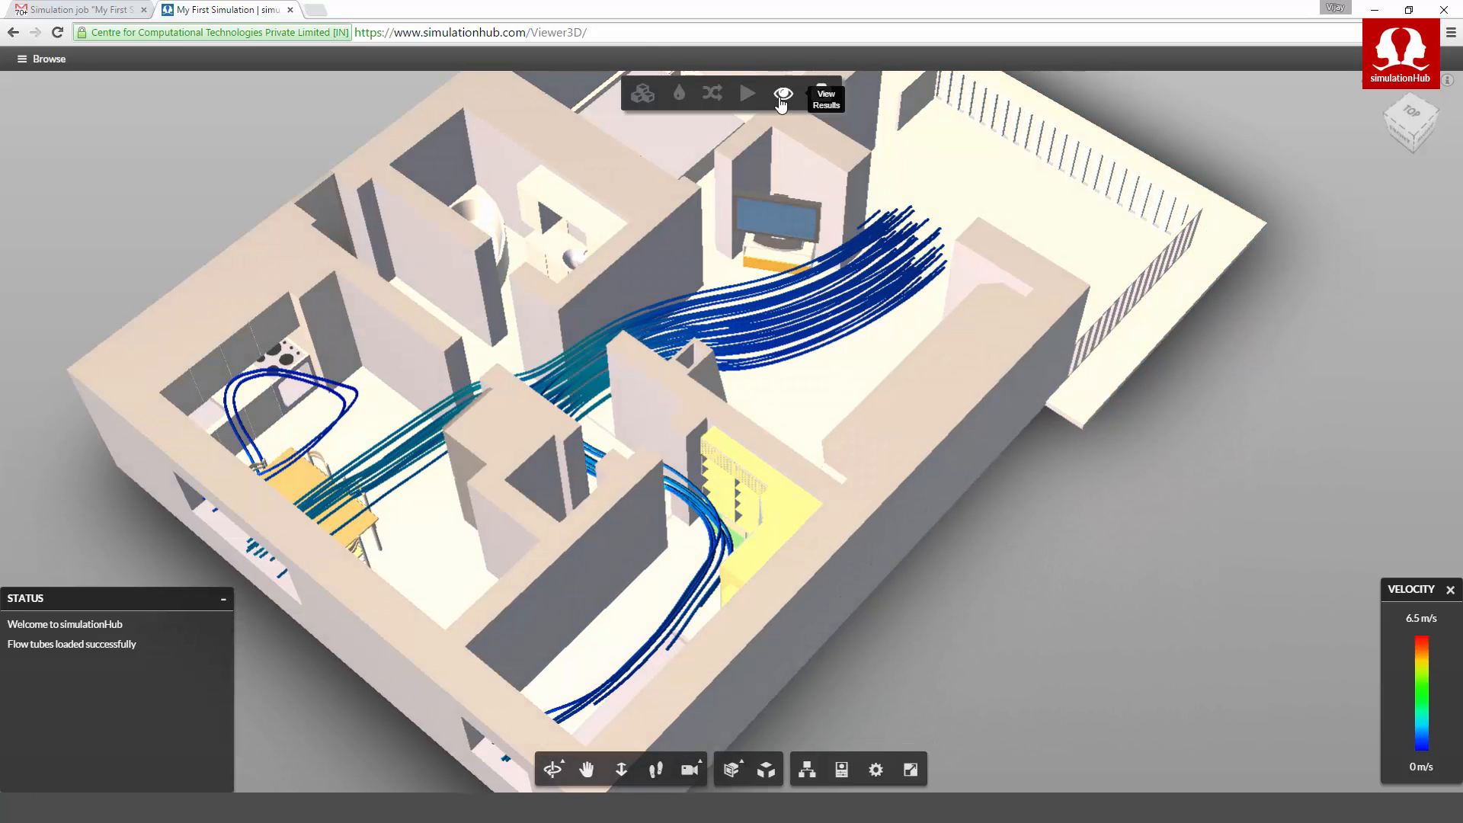
# - Show the directional flow tubes and examine the moving arrows up close and across the whole house
pyautogui.click(781, 99)
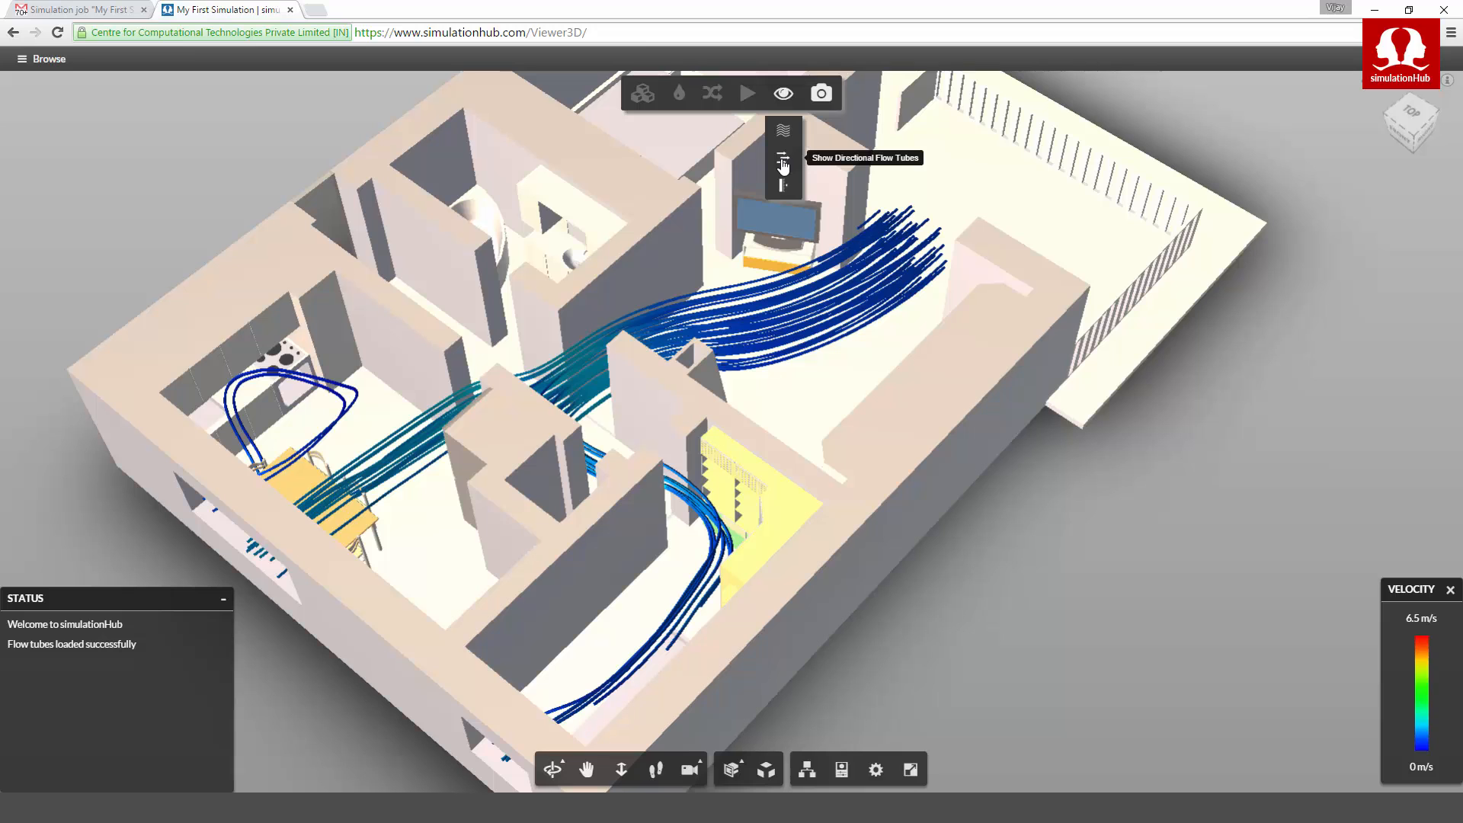
pyautogui.click(783, 163)
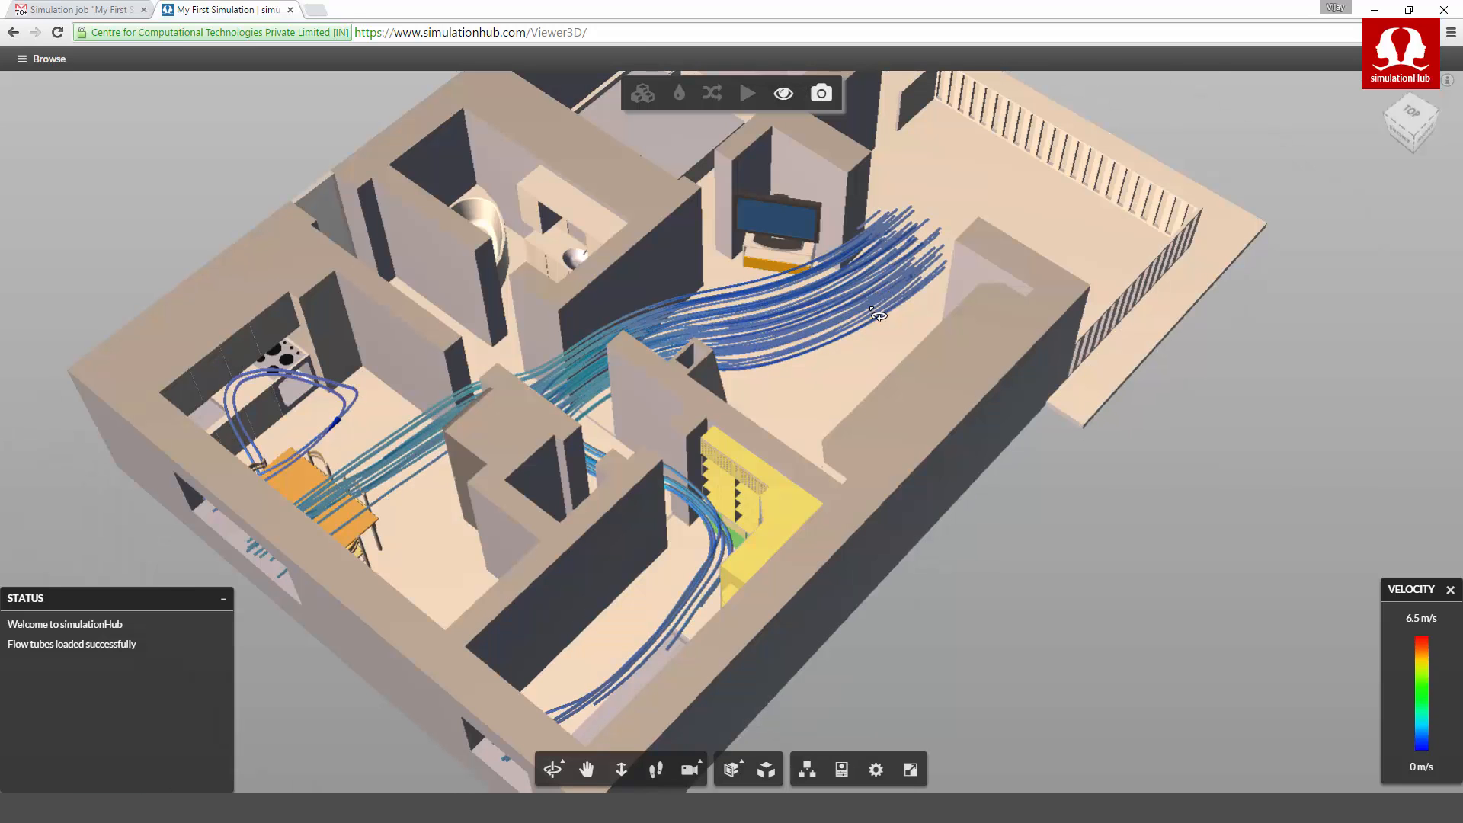
pyautogui.moveTo(878, 315); pyautogui.dragTo(781, 336)
pyautogui.scroll(5, 740, 314)
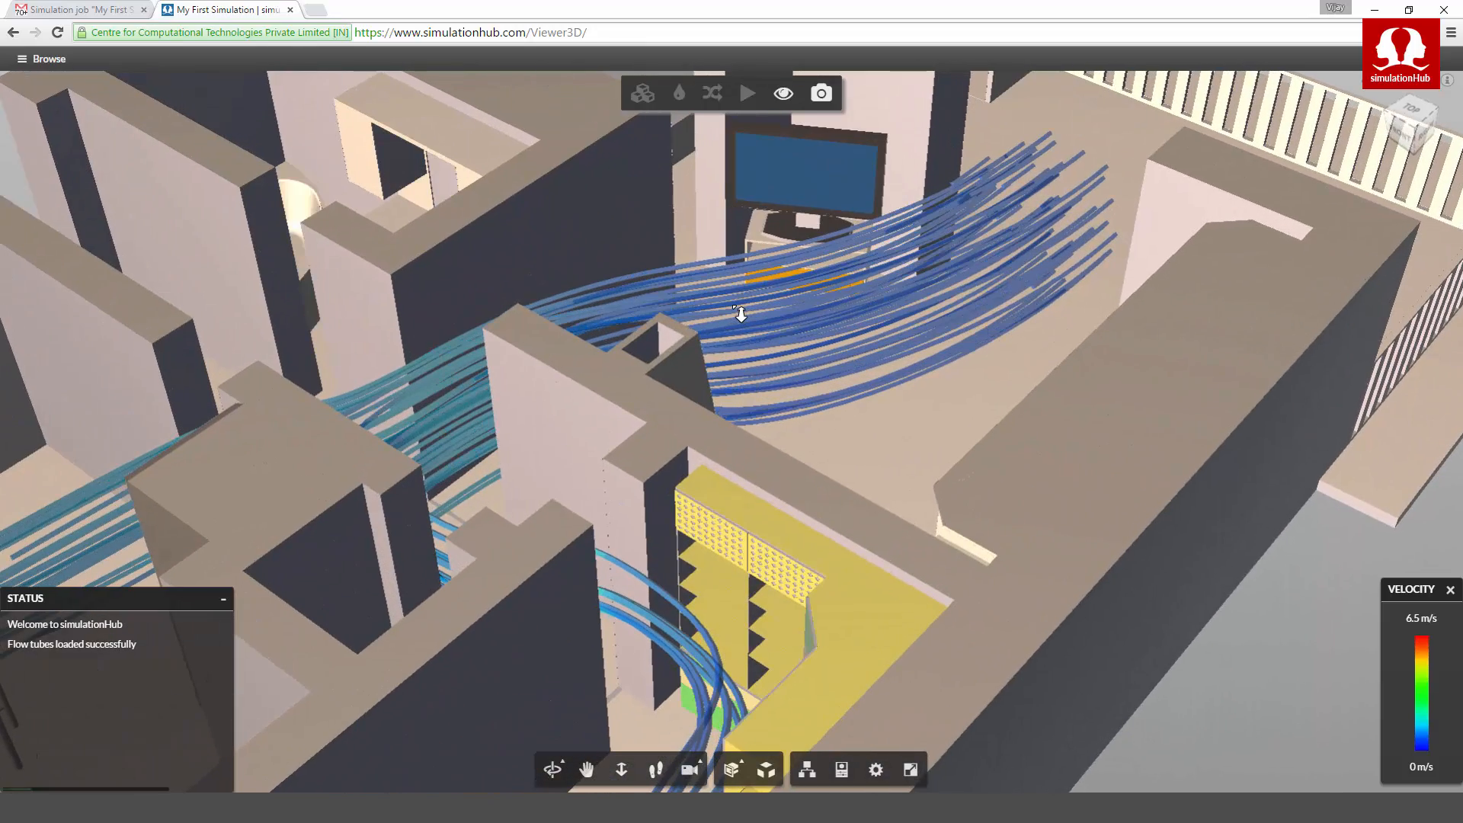
pyautogui.scroll(-5, 739, 319)
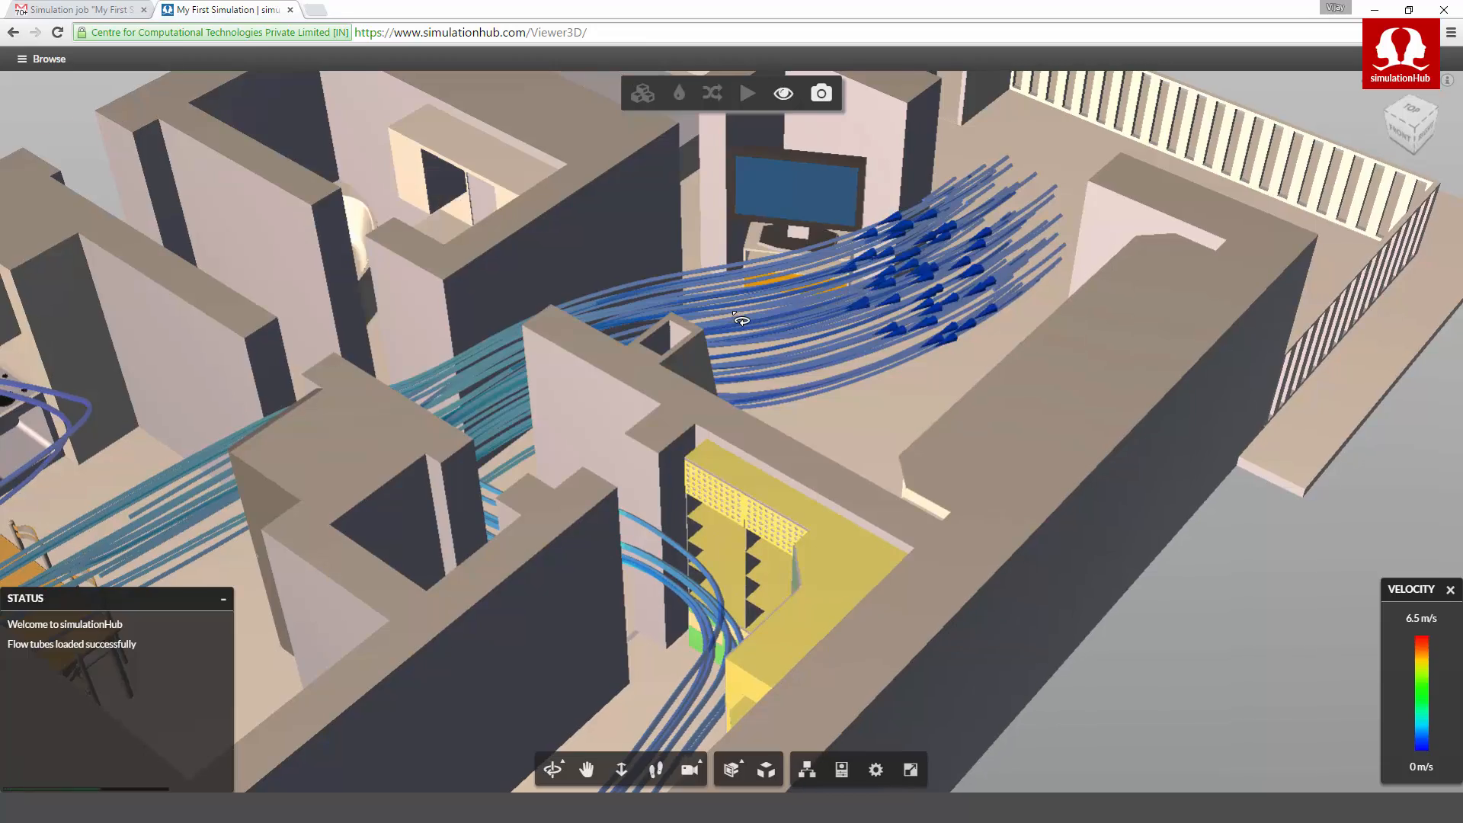
pyautogui.scroll(-2, 740, 320)
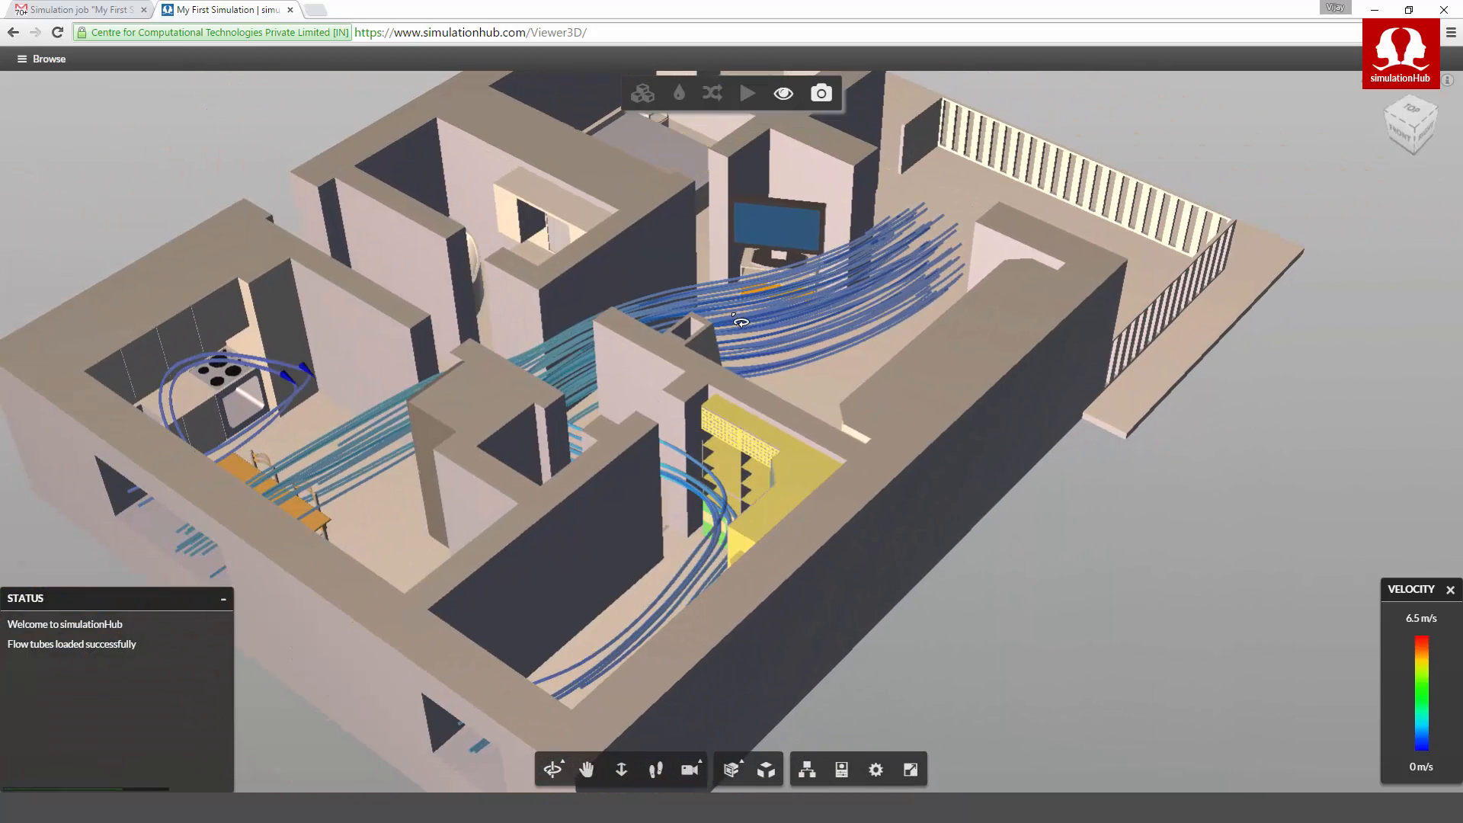
pyautogui.scroll(-3, 740, 320)
pyautogui.scroll(-3, 739, 322)
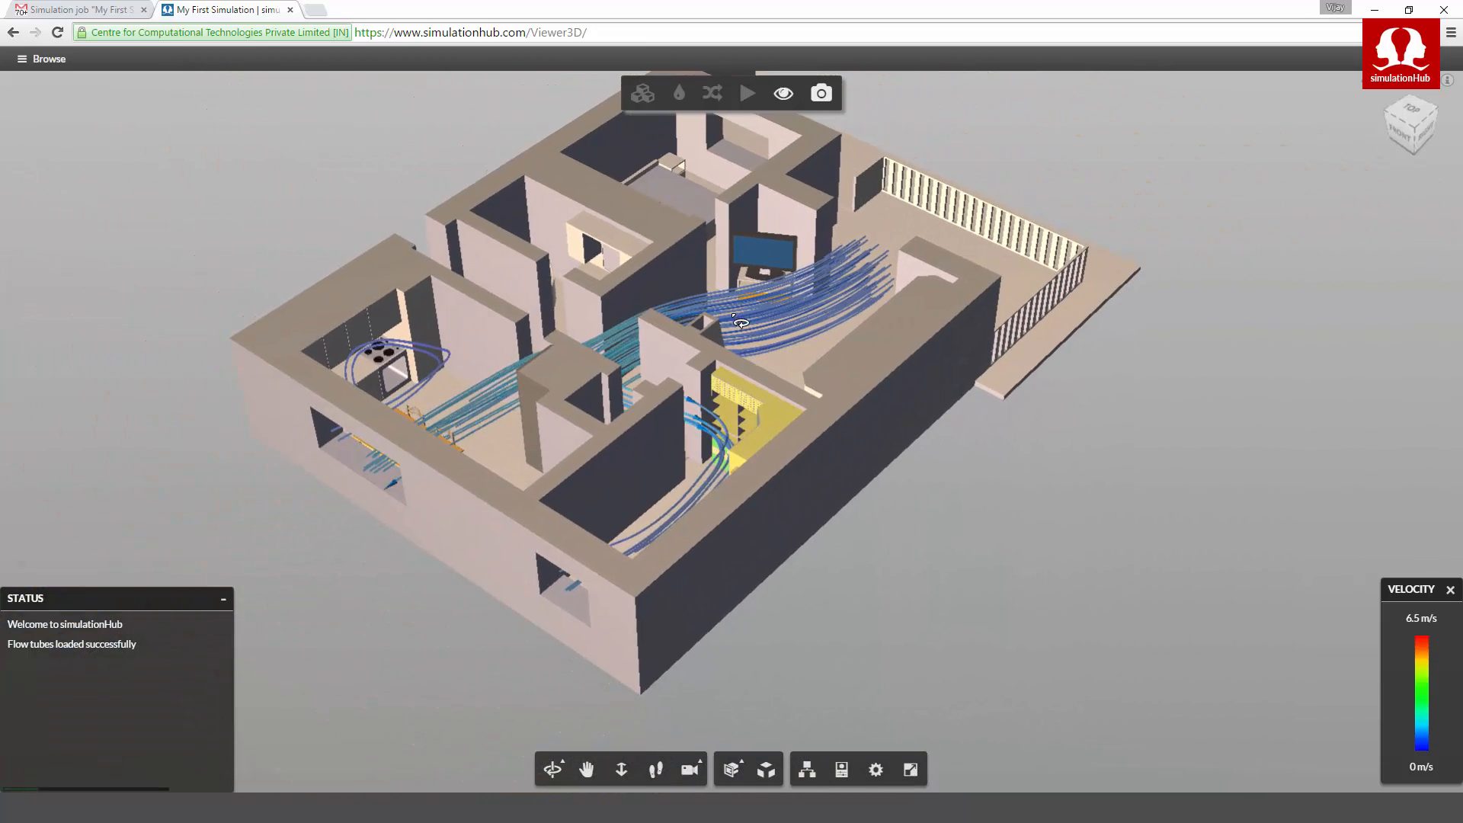
# - Capture a screenshot of the directional flow tubes from the house's long side and check Screenshot.png in Windows Photo Viewer before returning to simulationHub
pyautogui.moveTo(746, 338); pyautogui.dragTo(753, 380, button='middle')
pyautogui.moveTo(732, 435); pyautogui.dragTo(646, 418)
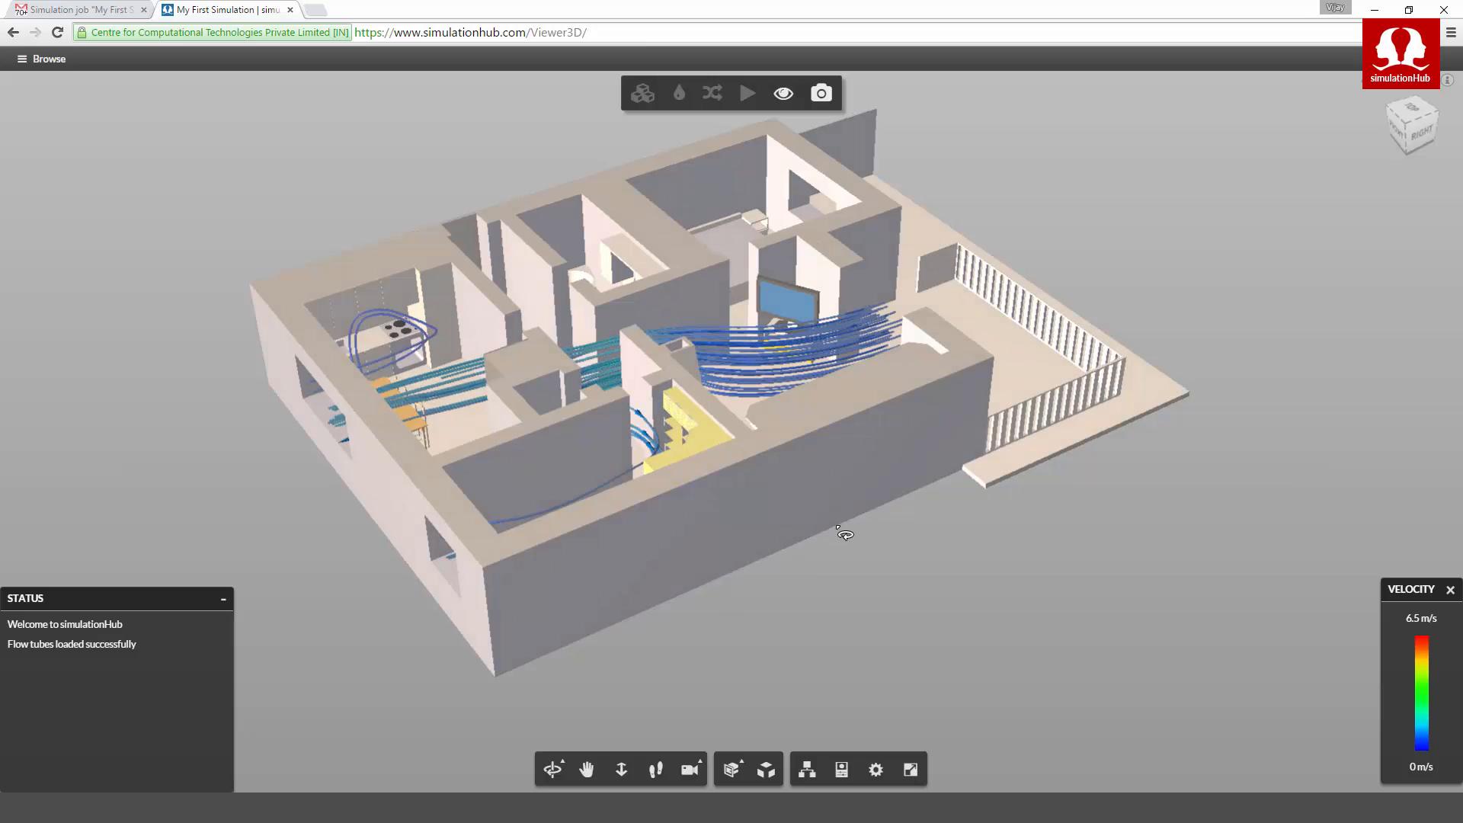
pyautogui.click(821, 93)
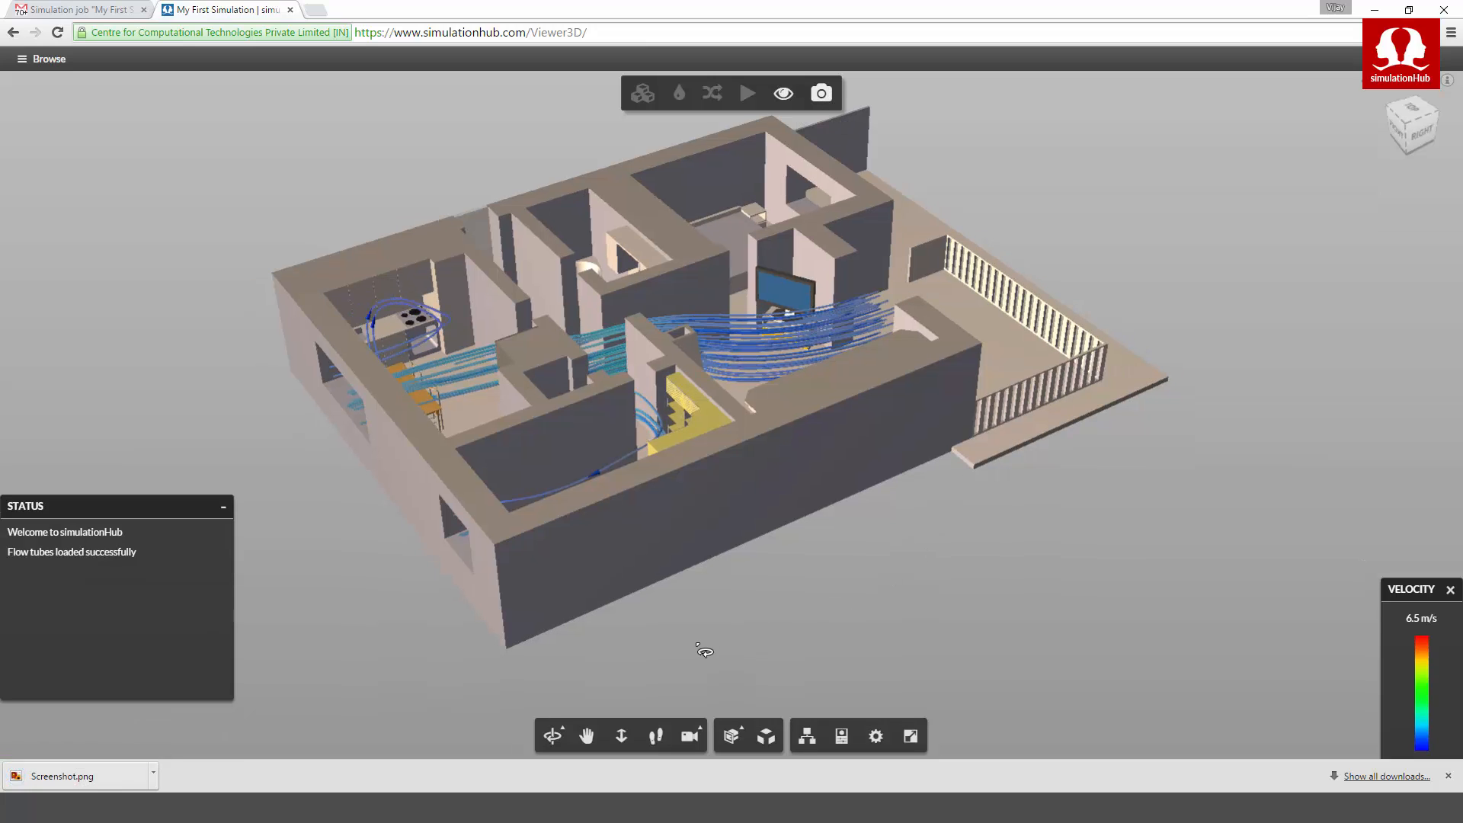
pyautogui.click(111, 777)
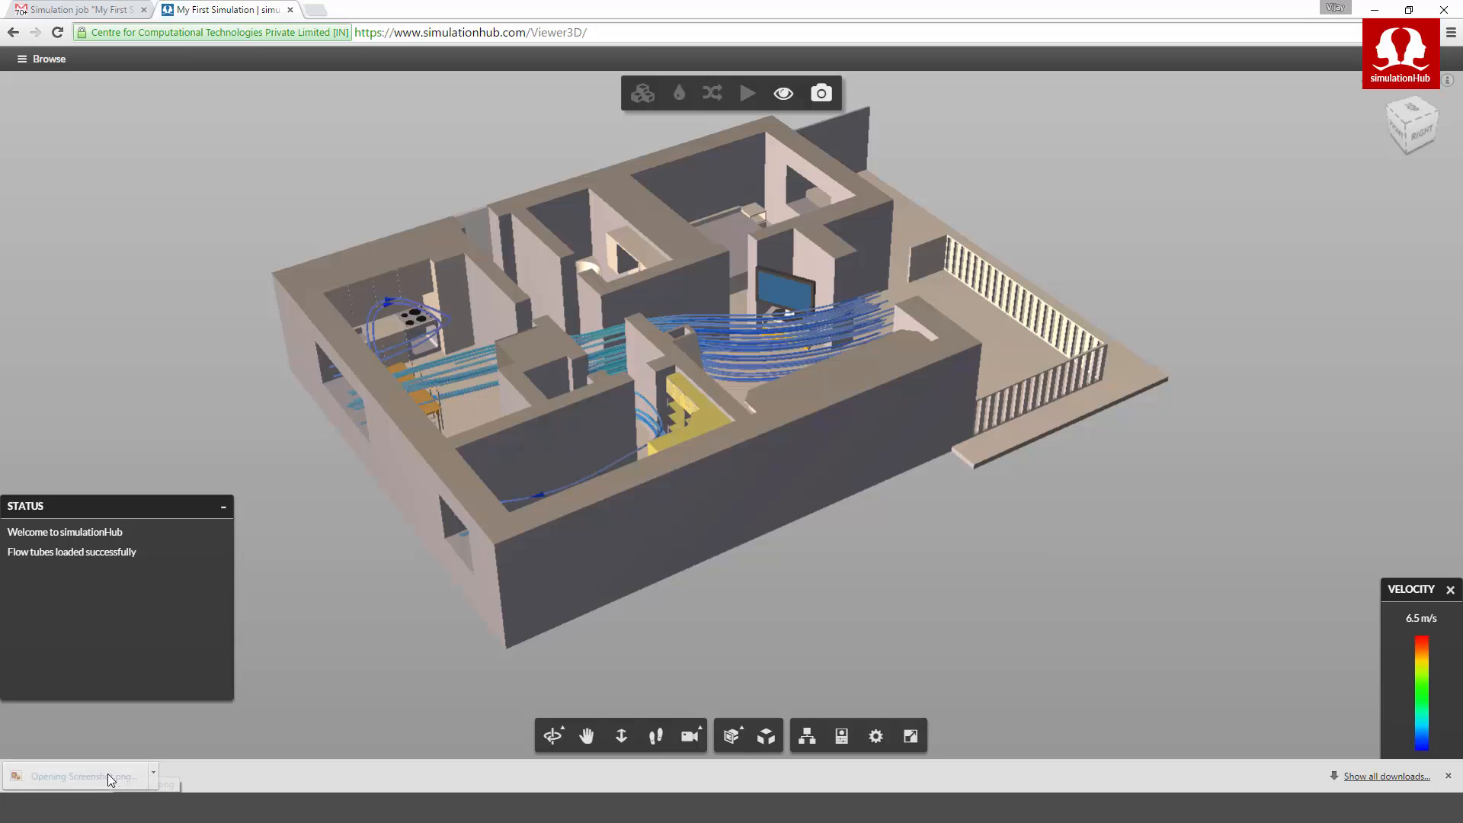
pyautogui.doubleClick(537, 151)
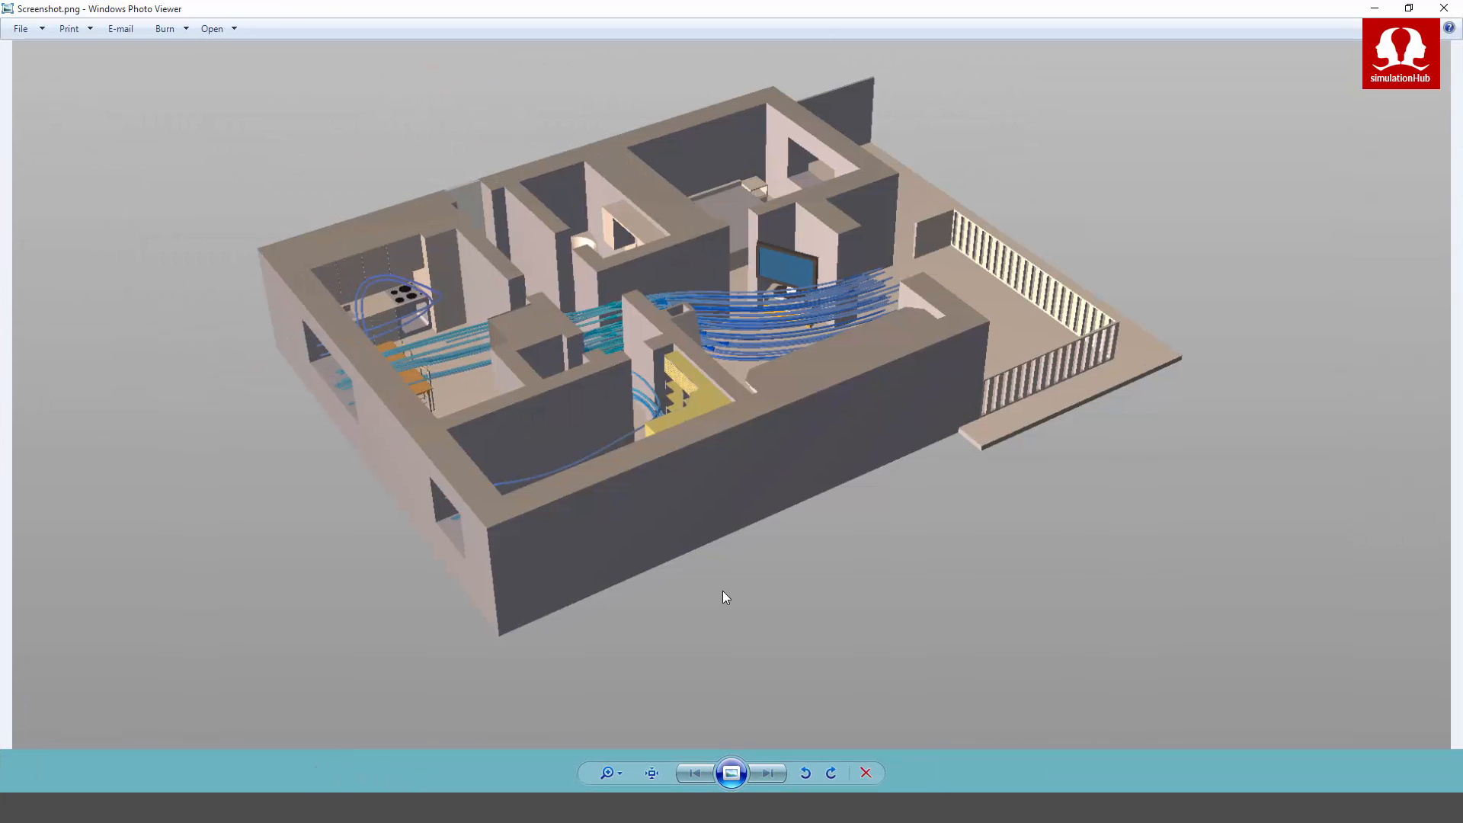
pyautogui.moveTo(620, 777)
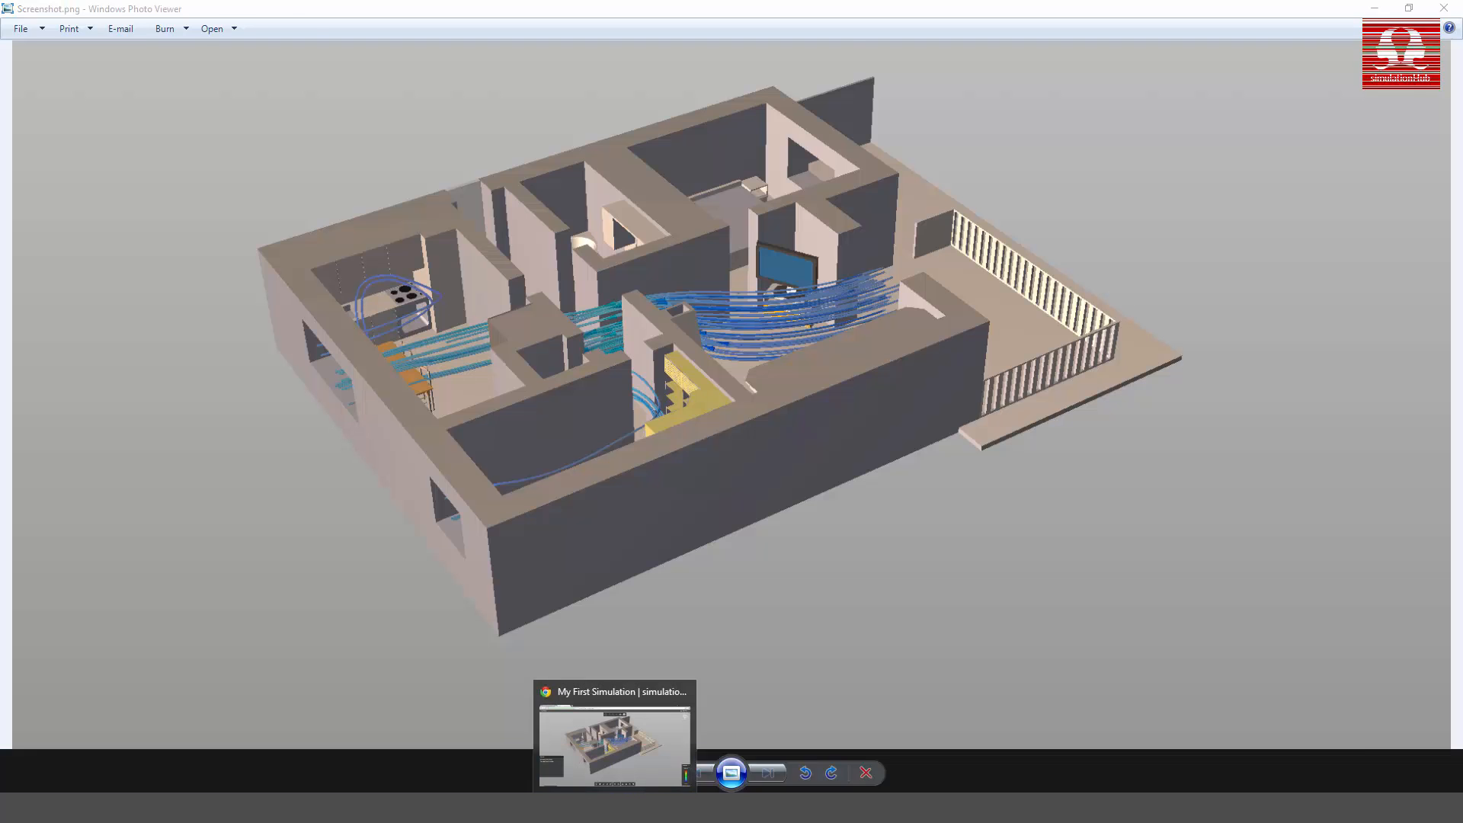
pyautogui.click(614, 745)
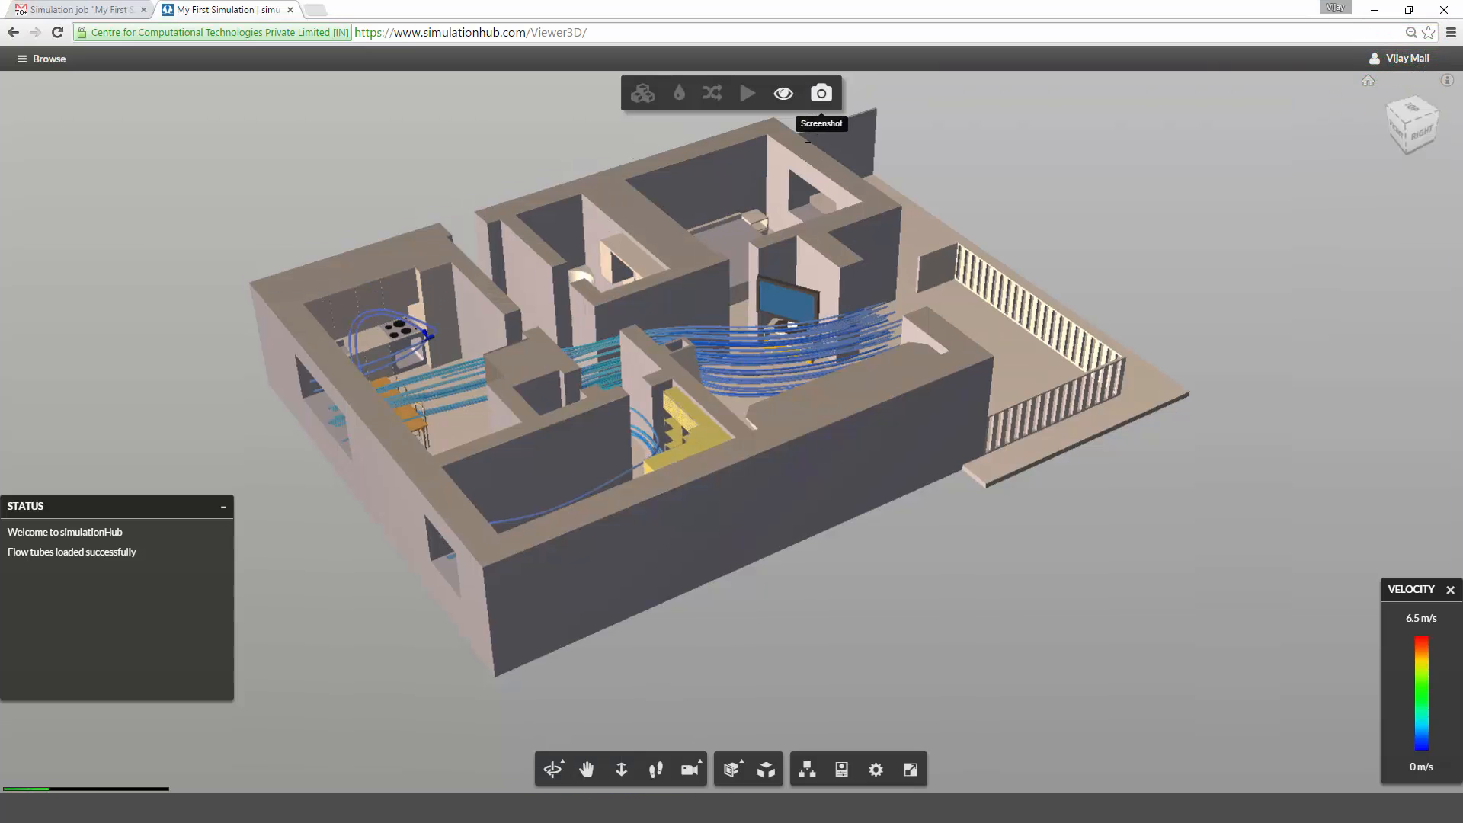
# - Switch the results back to plain flow tubes and capture a screenshot of the house from its opposite long side
pyautogui.click(785, 95)
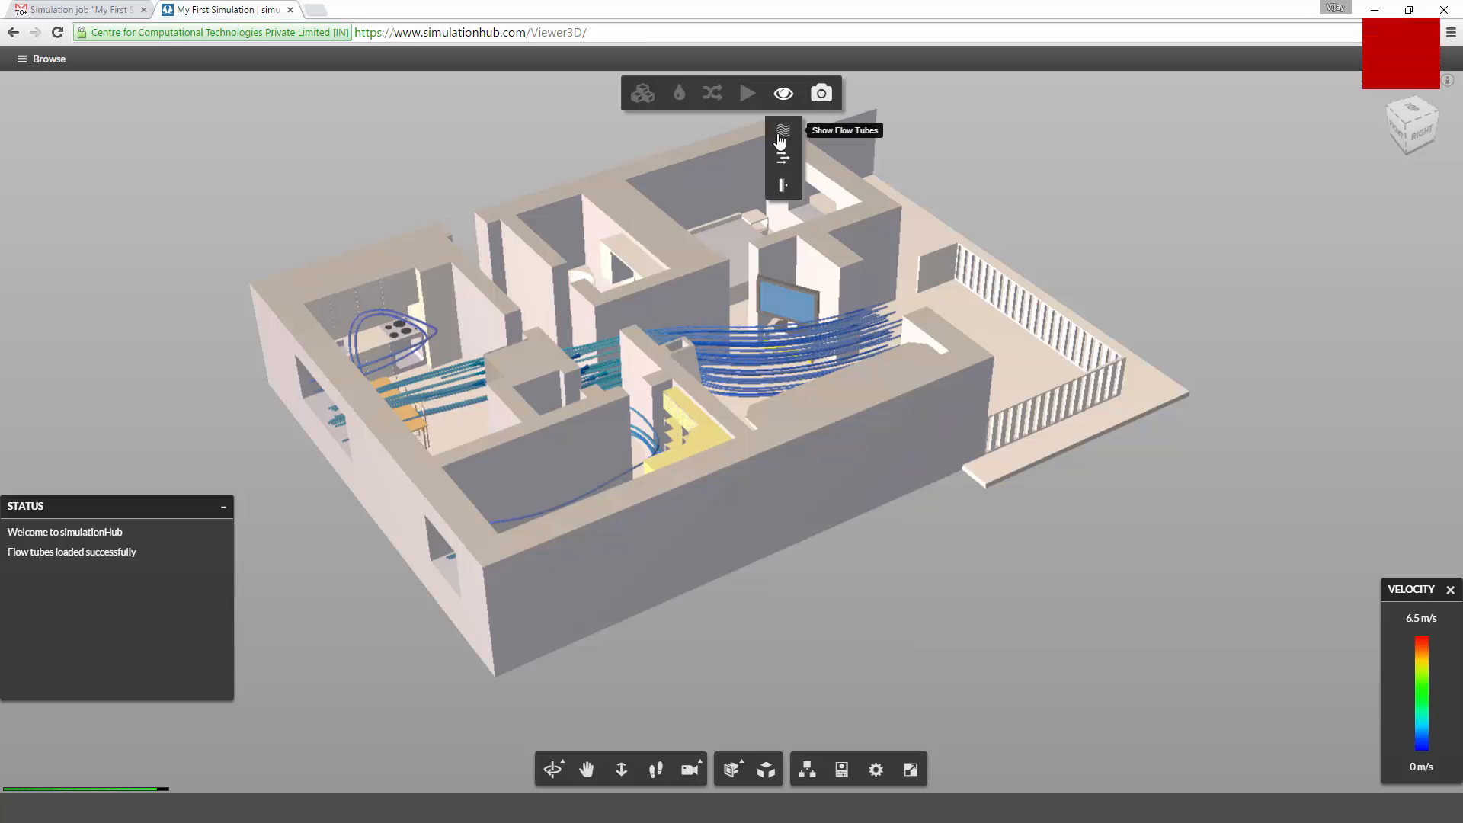
pyautogui.click(781, 135)
pyautogui.moveTo(766, 552); pyautogui.dragTo(680, 489)
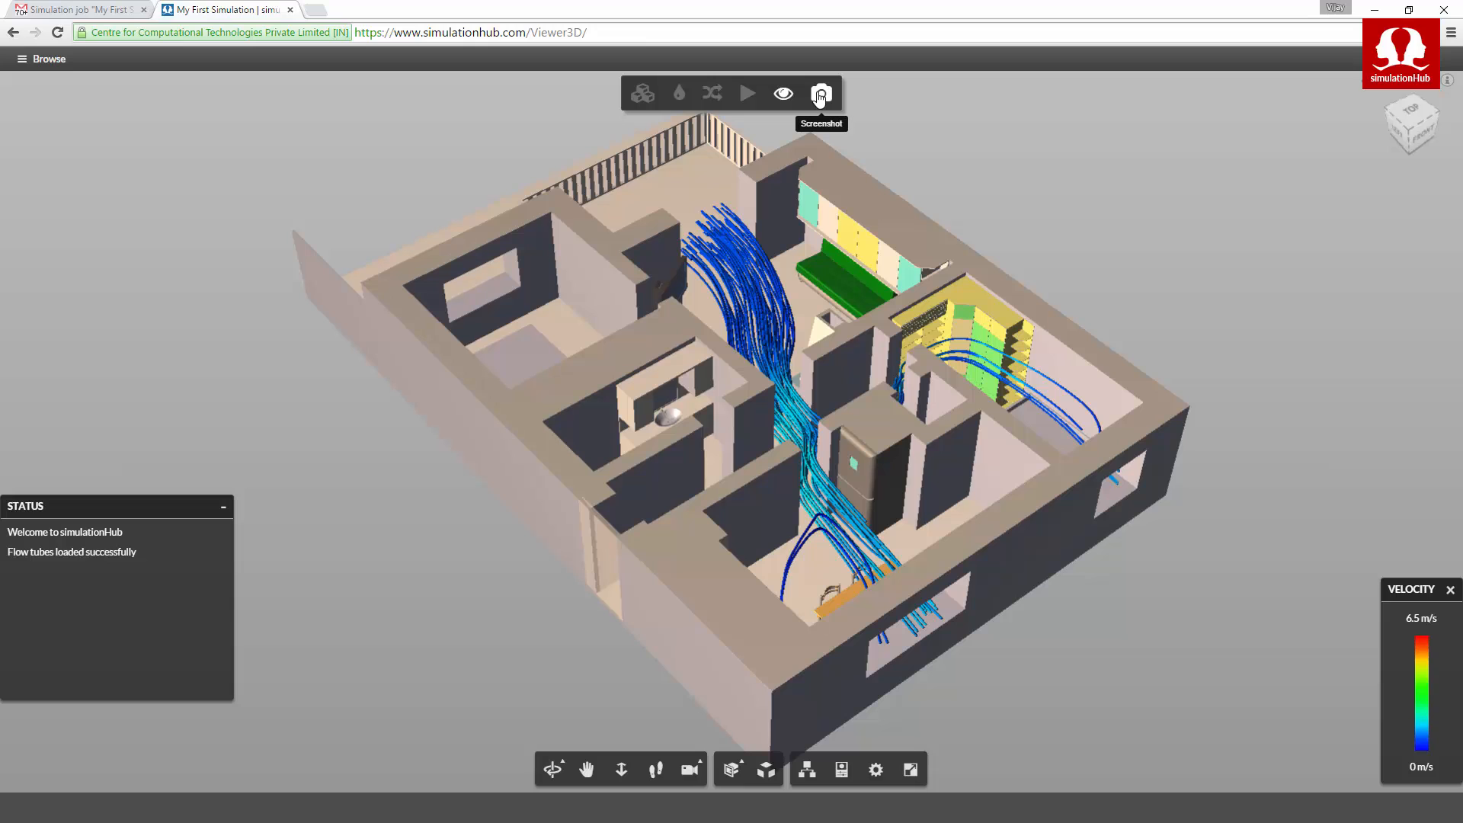
pyautogui.click(820, 94)
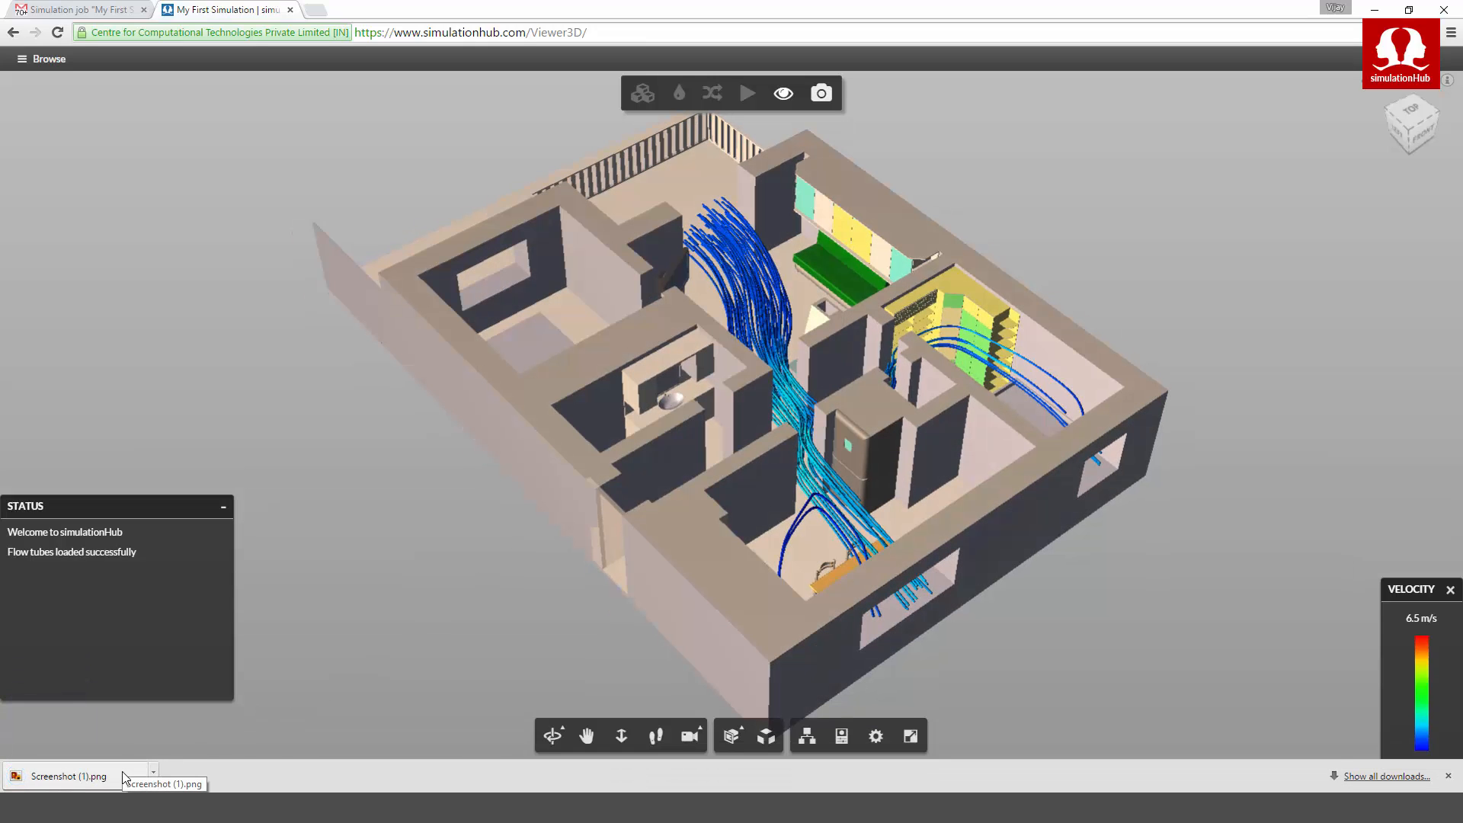
# - Inspect Screenshot (1).png up close in Windows Photo Viewer and close the viewer
pyautogui.click(72, 776)
pyautogui.moveTo(1462, 137); pyautogui.dragTo(486, 102)
pyautogui.doubleClick(487, 102)
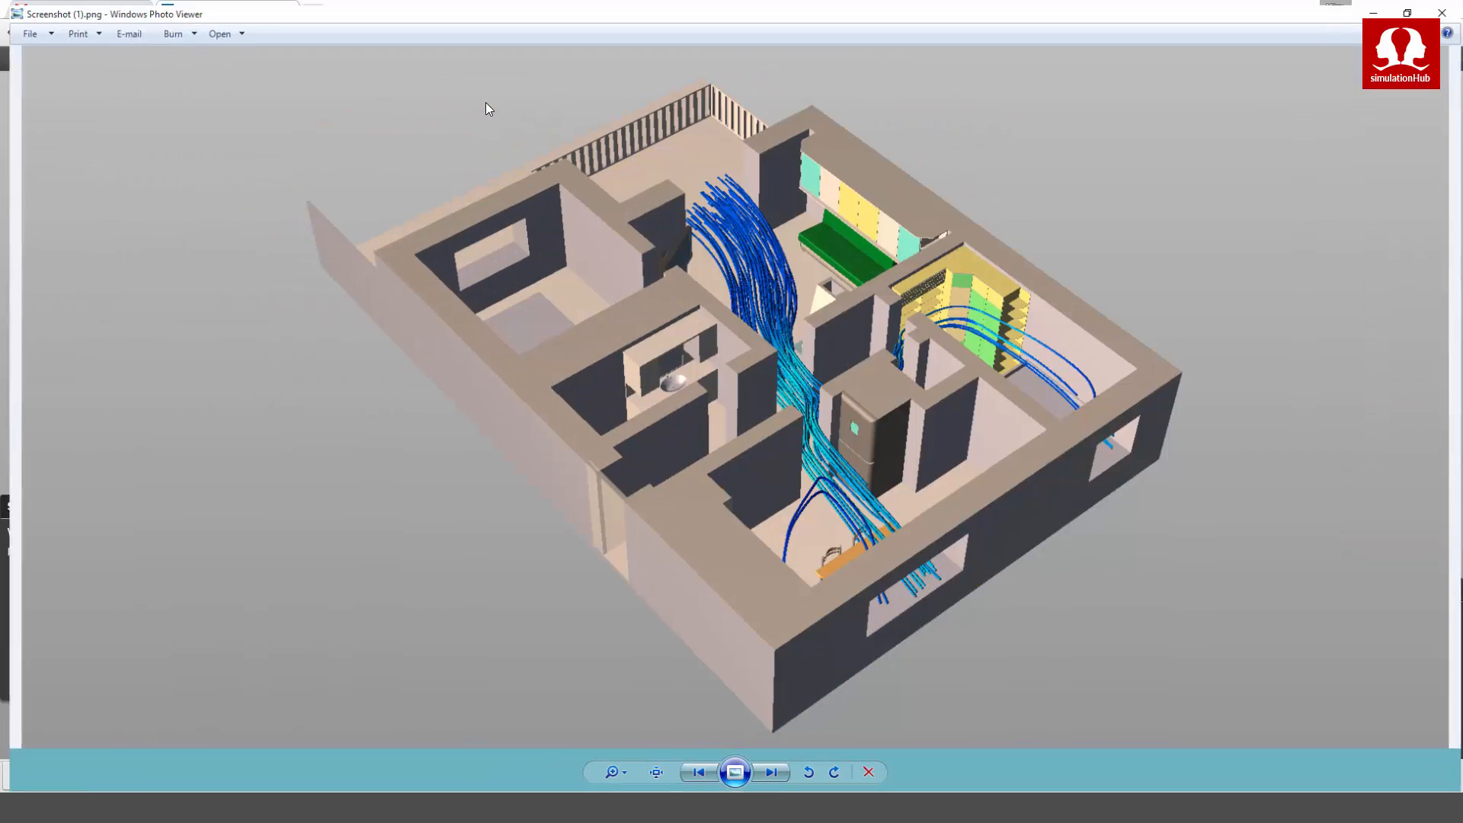
pyautogui.scroll(3, 786, 337)
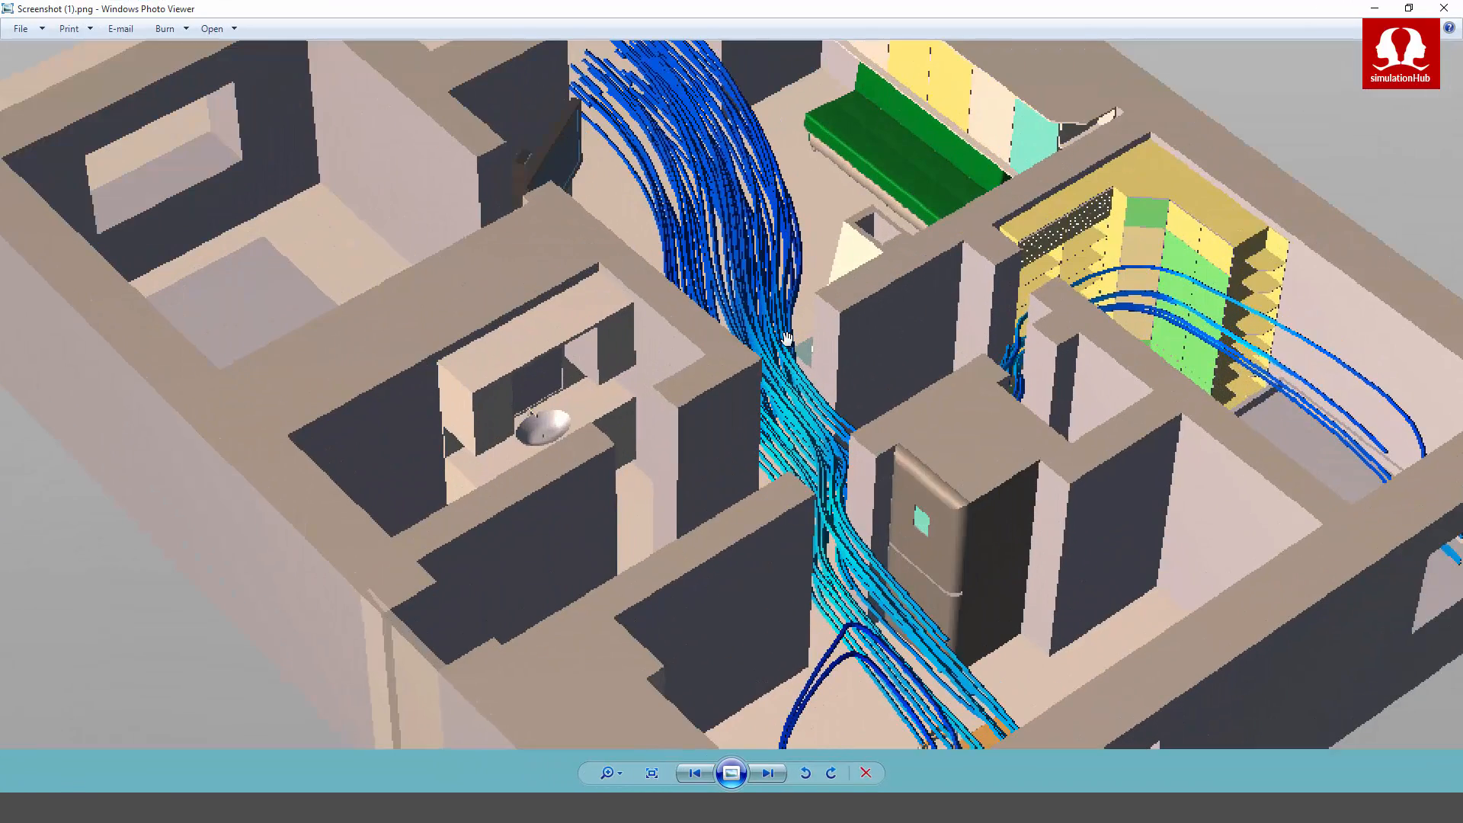
pyautogui.moveTo(786, 339); pyautogui.dragTo(800, 450)
pyautogui.scroll(-3, 785, 433)
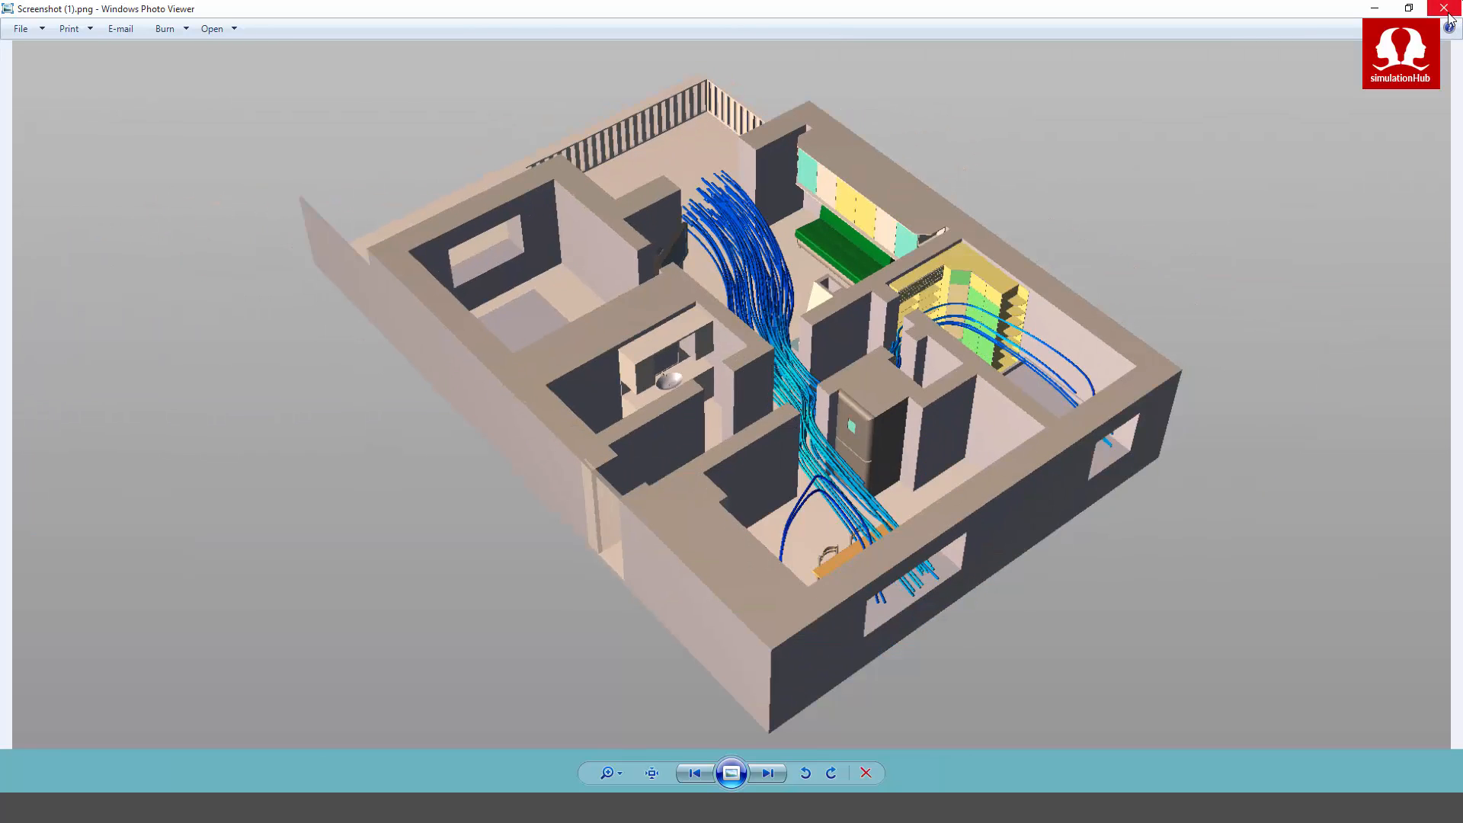
pyautogui.click(1444, 7)
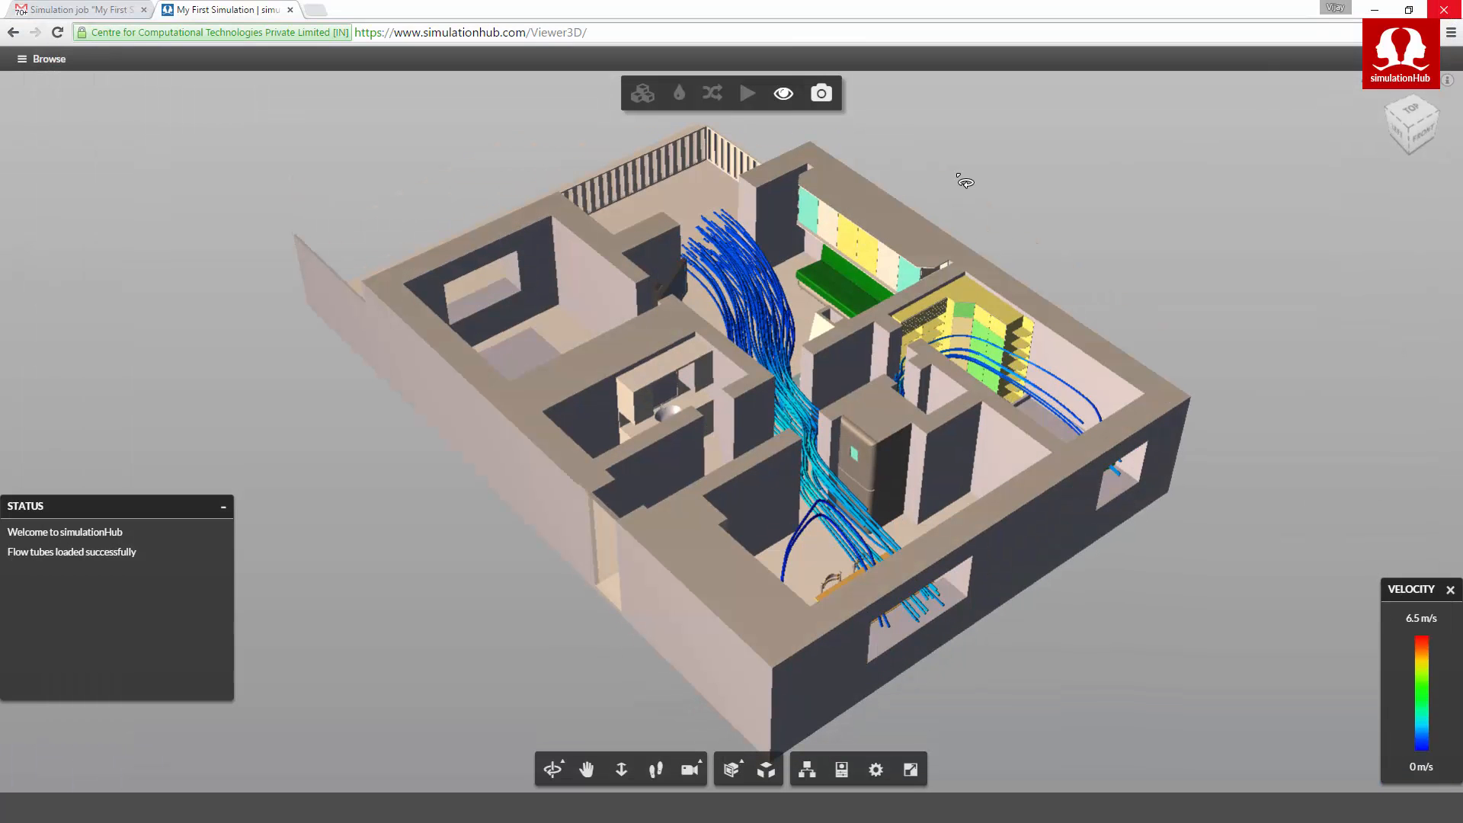